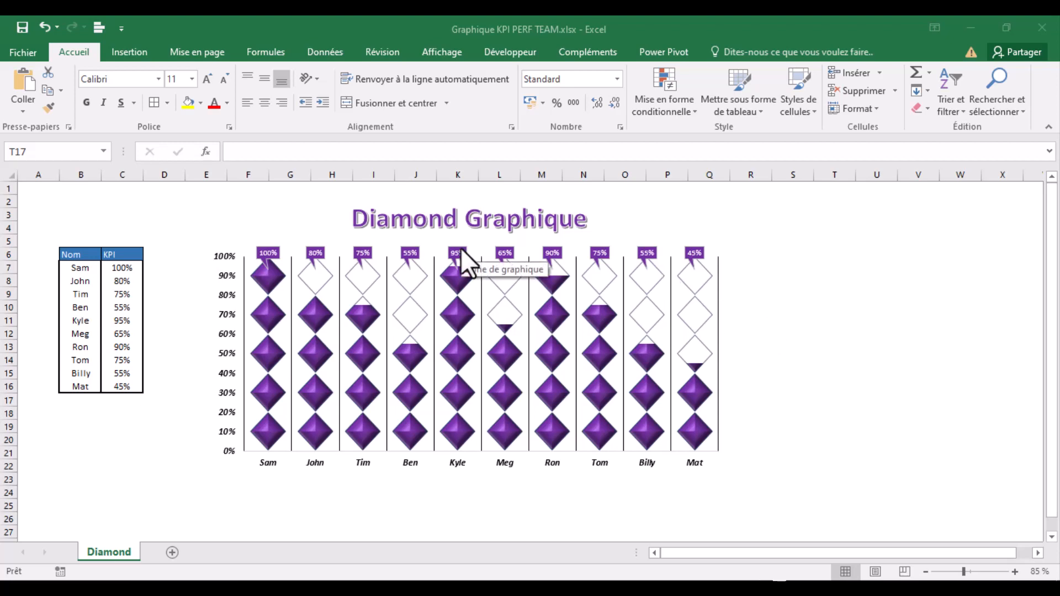
# Set the first person's KPI in cell C7 of the Diamond sheet to 50%
pyautogui.moveTo(380, 304)
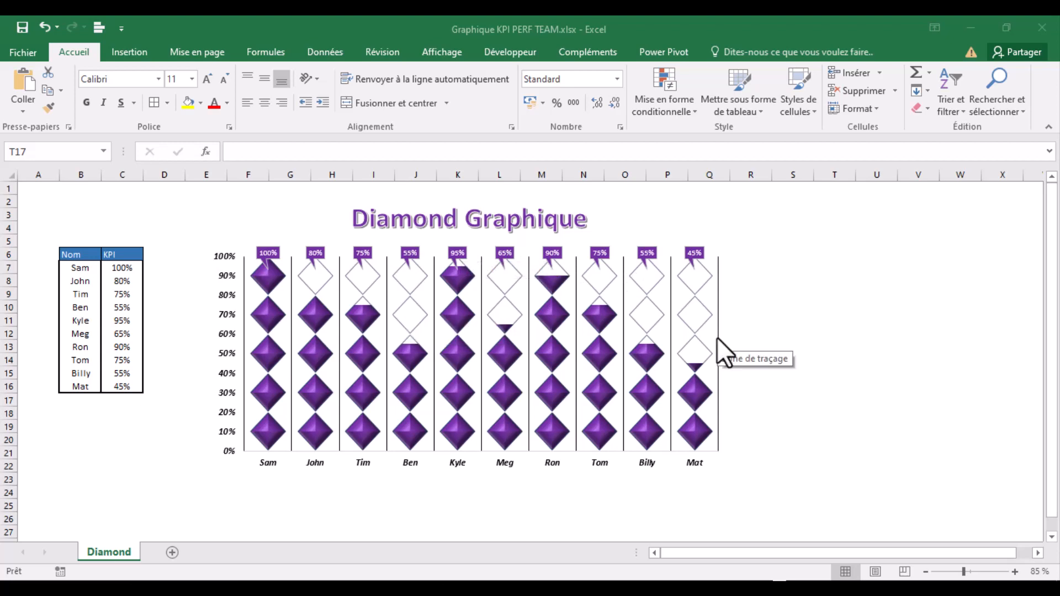
pyautogui.click(126, 282)
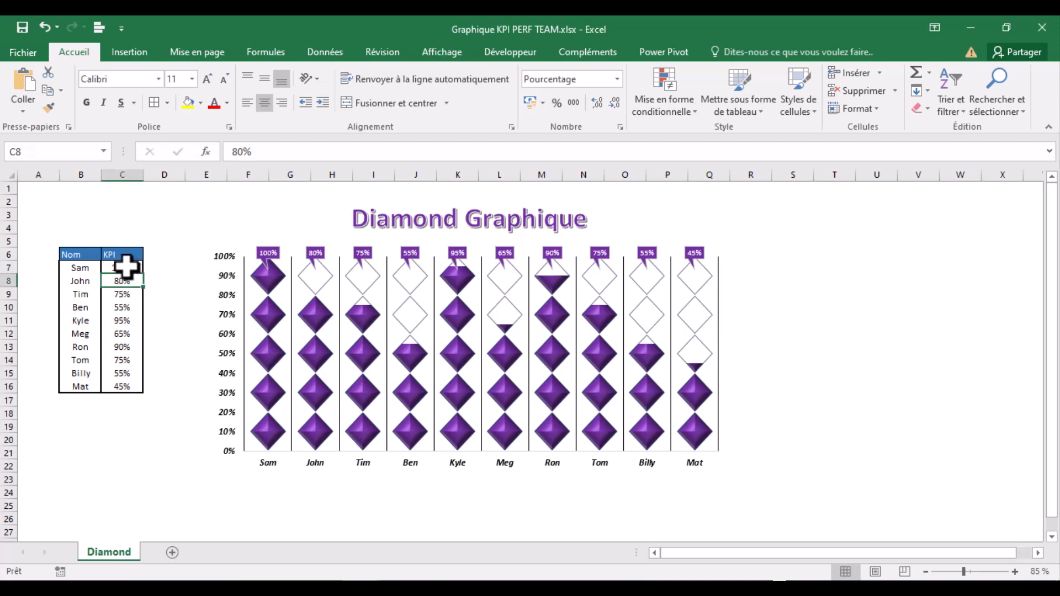
pyautogui.click(123, 268)
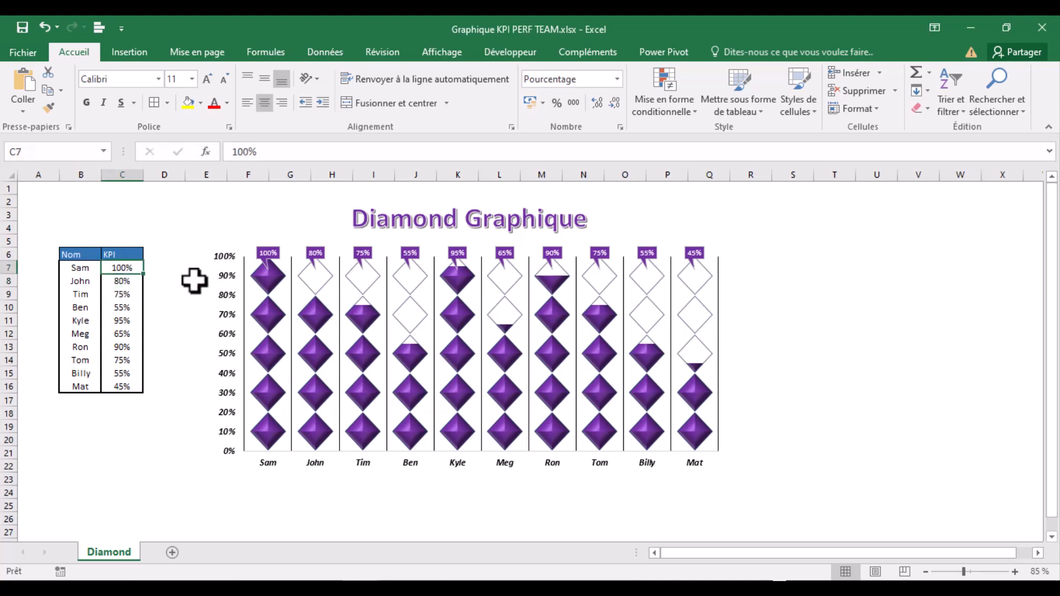
pyautogui.write('50')
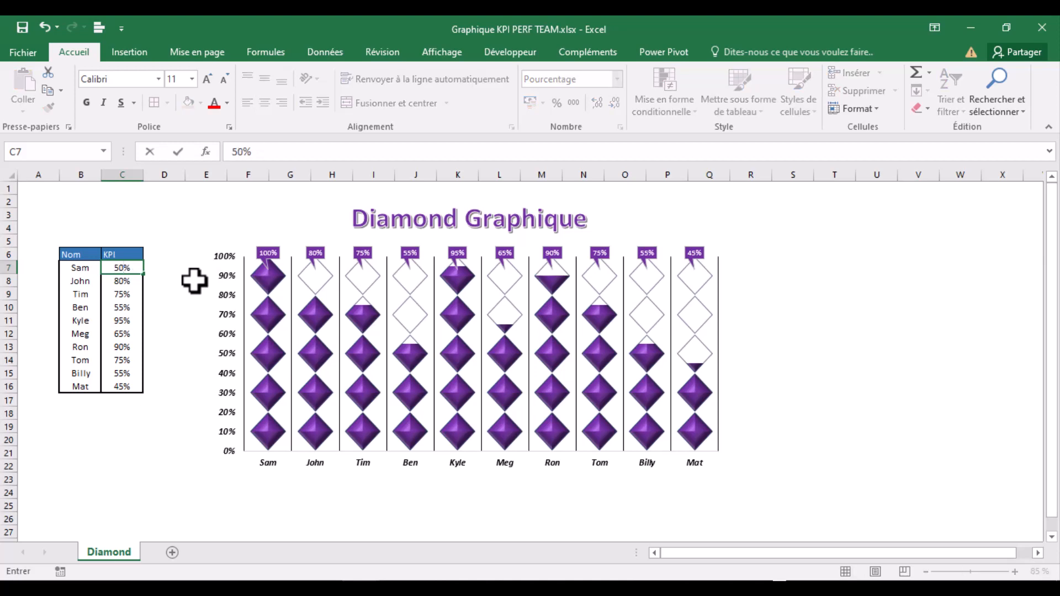
pyautogui.click(128, 319)
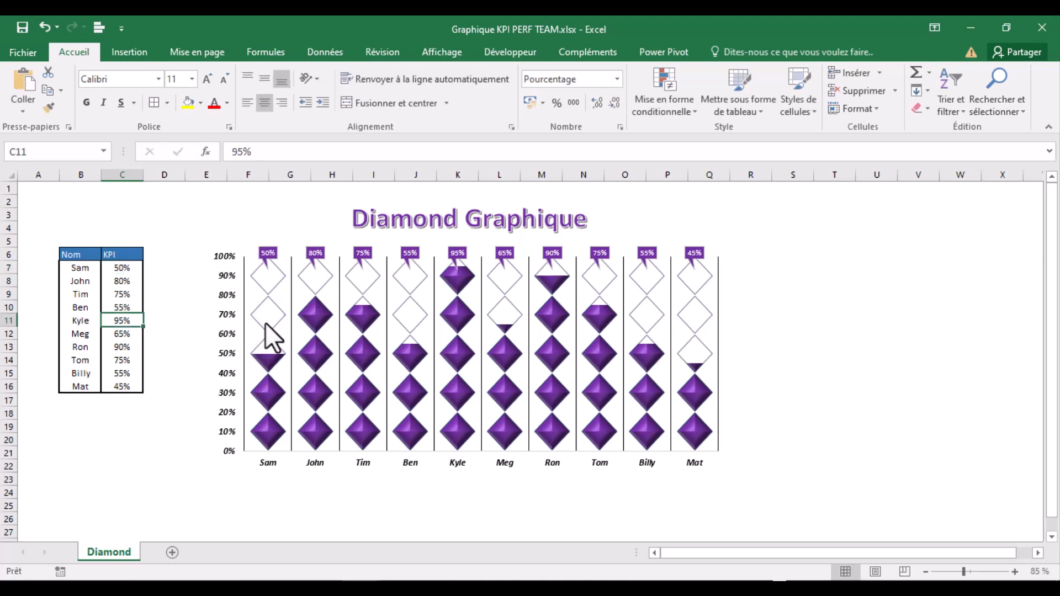
pyautogui.click(782, 333)
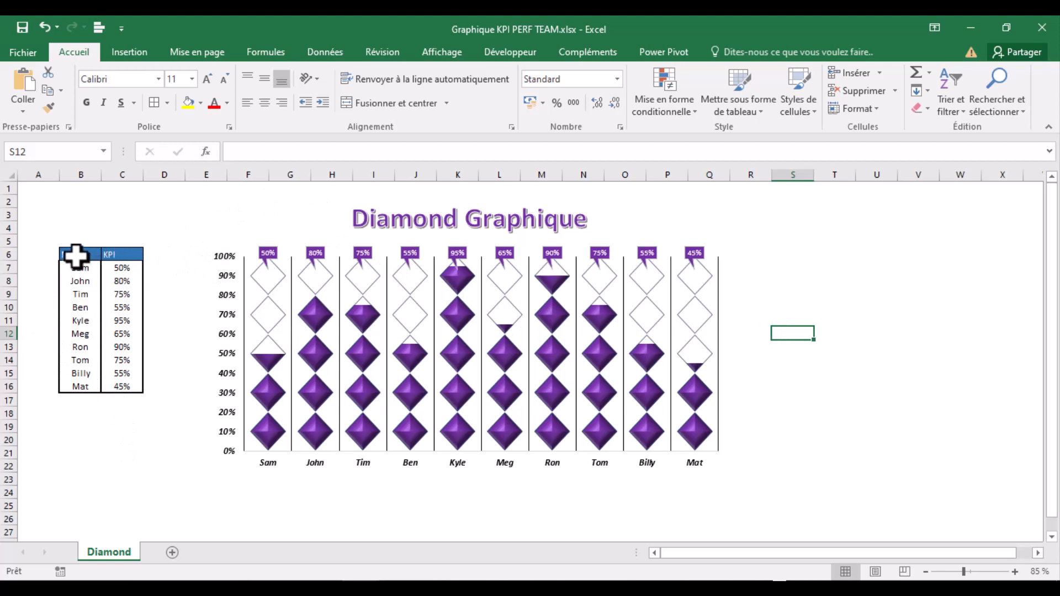
# Copy the Nom and KPI table from B6:C16 into a new sheet, starting at cell B3
pyautogui.moveTo(119, 255); pyautogui.dragTo(123, 347)
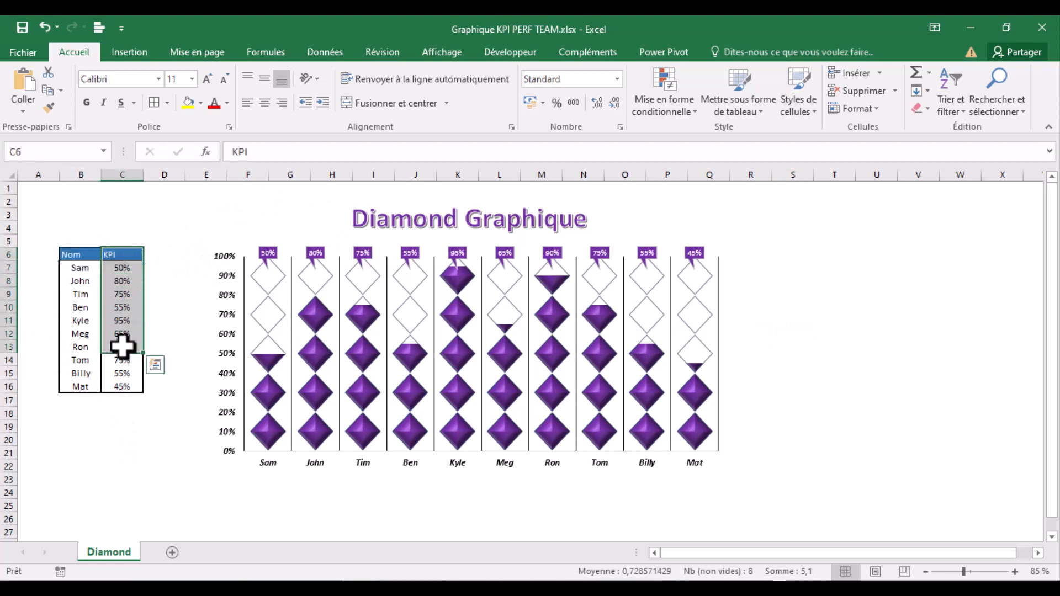
pyautogui.click(76, 255)
pyautogui.moveTo(76, 255); pyautogui.dragTo(116, 390)
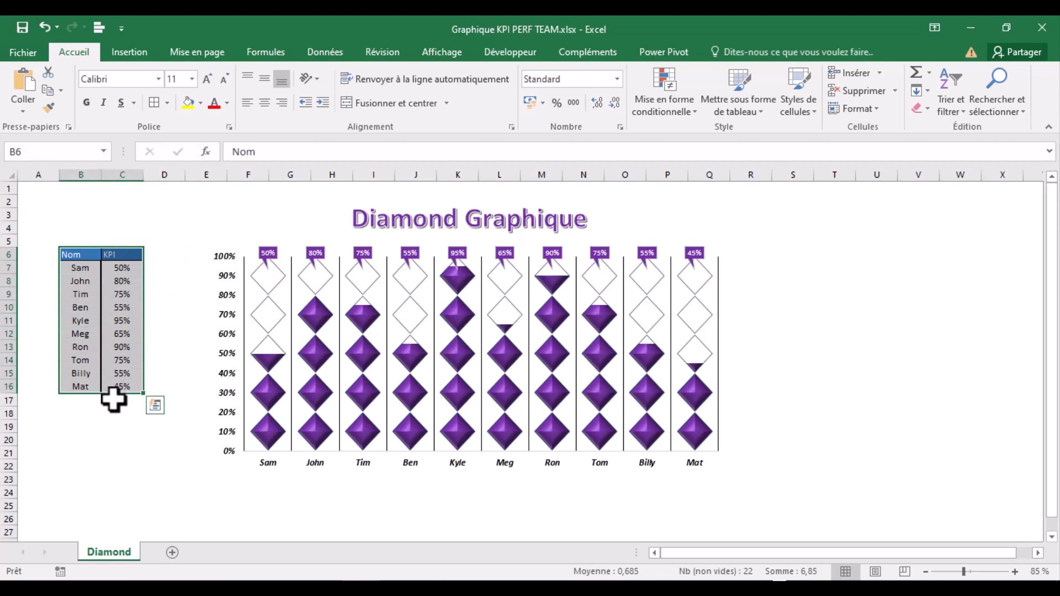
pyautogui.hotkey('ctrl', 'c')
pyautogui.click(172, 553)
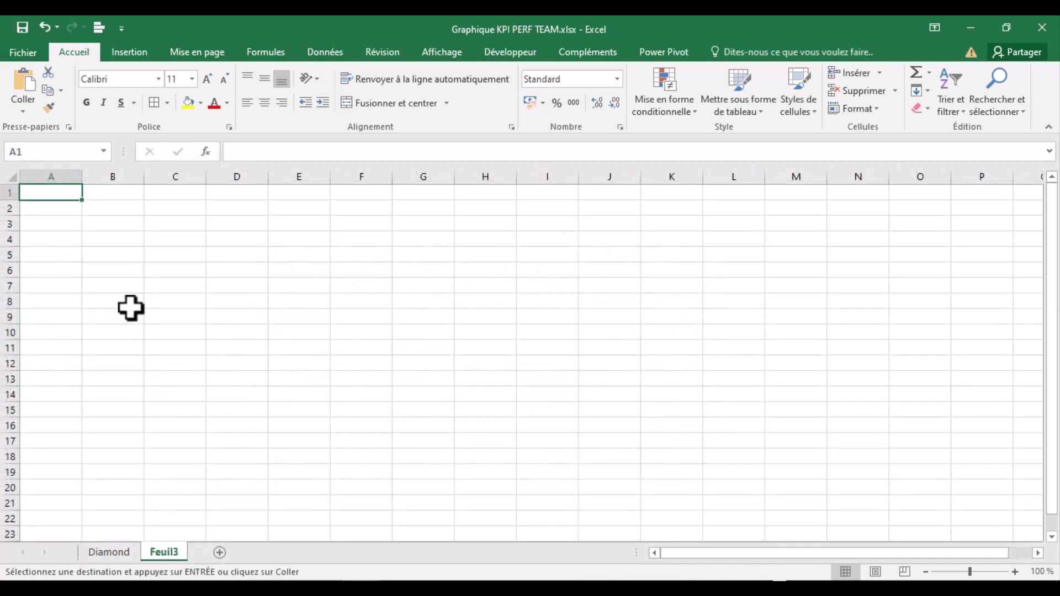
pyautogui.click(102, 224)
pyautogui.hotkey('ctrl', 'v')
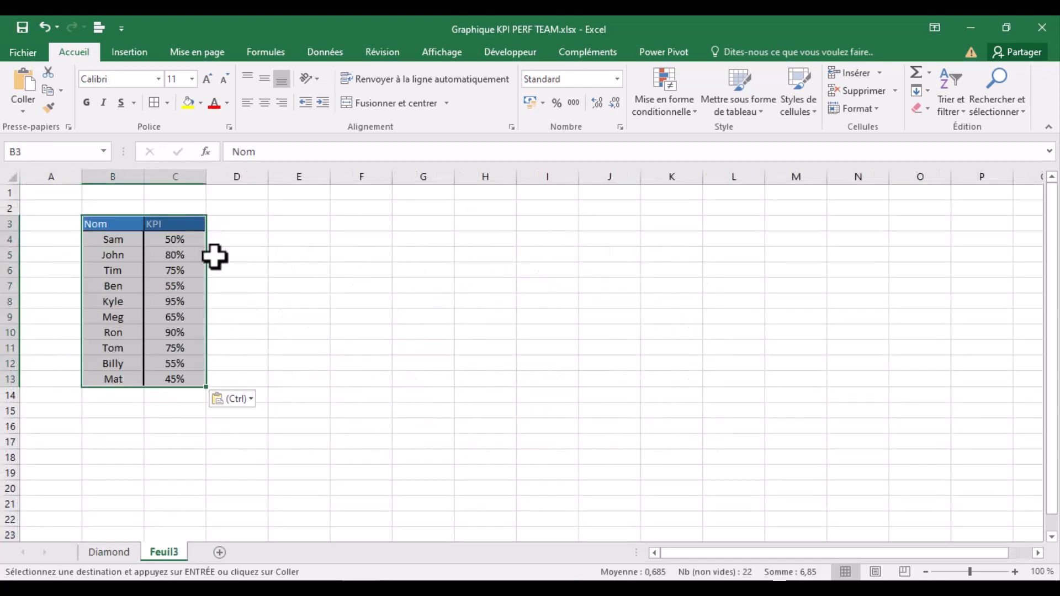
# Hide the gridlines on the new sheet
pyautogui.click(232, 226)
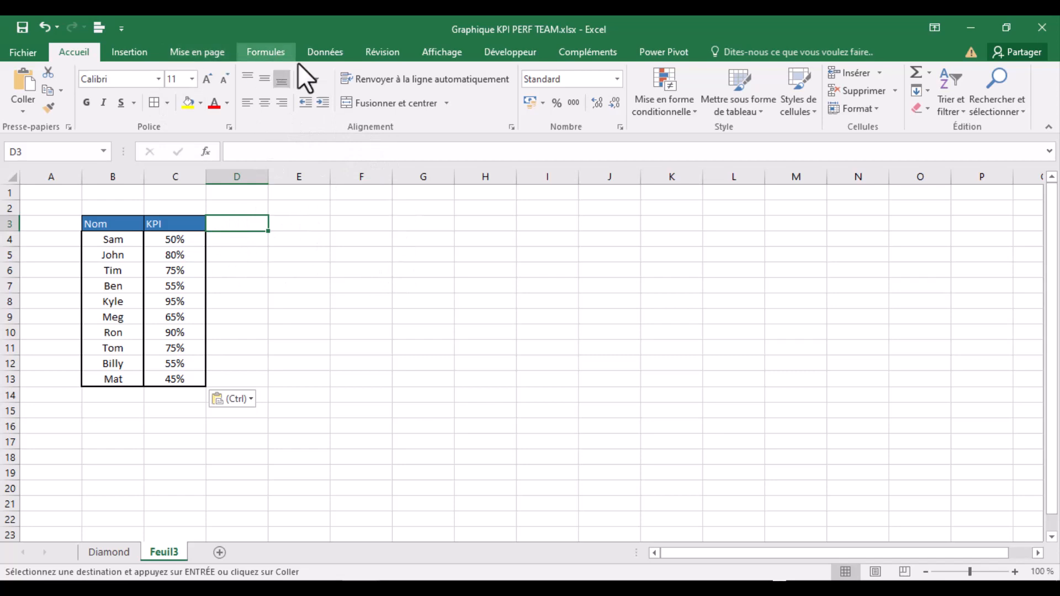
pyautogui.click(455, 49)
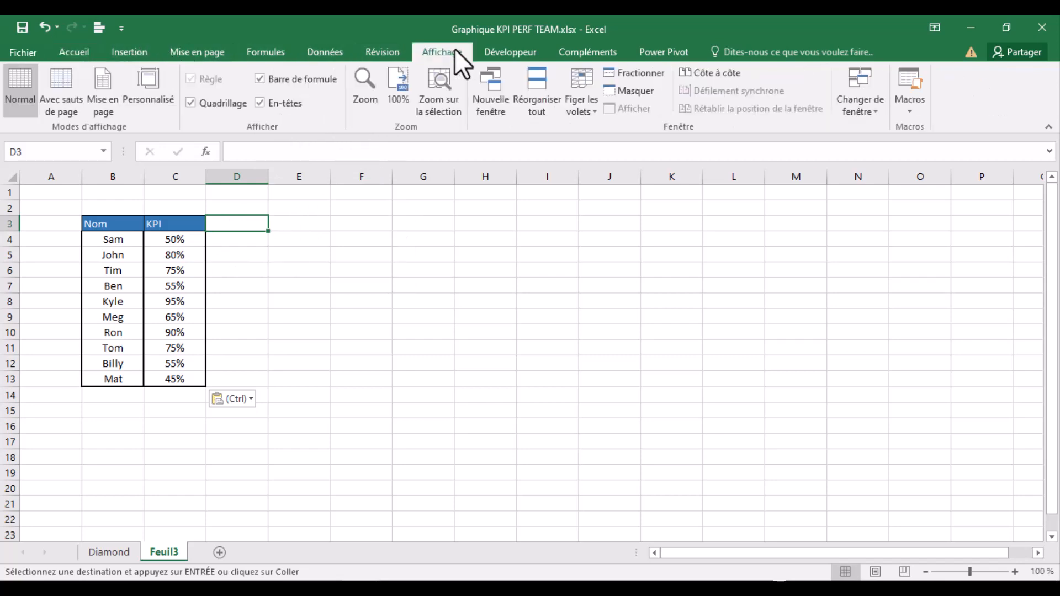
pyautogui.click(215, 102)
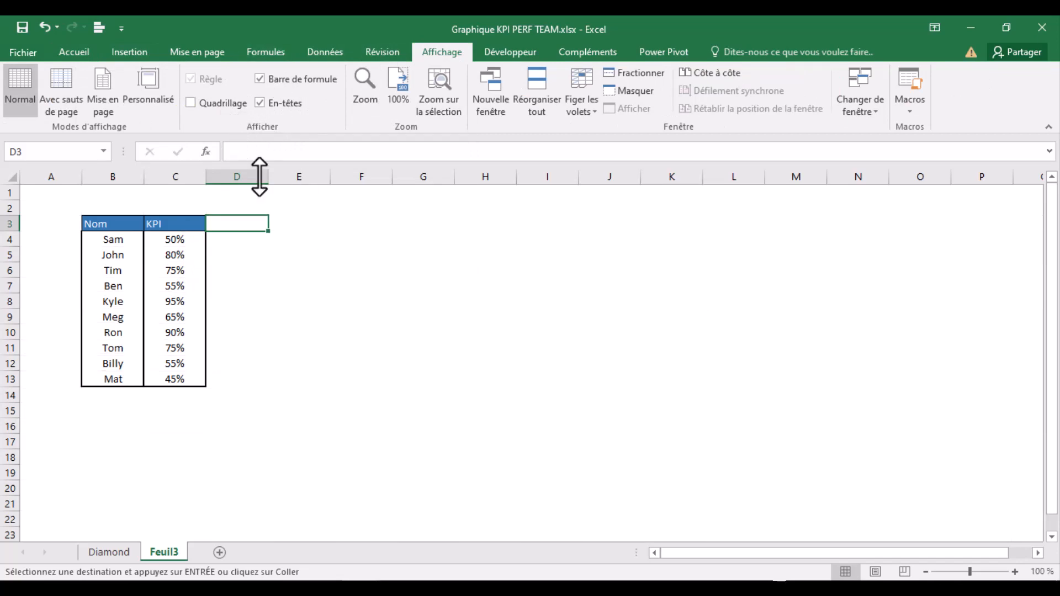
# Add the column header "Max" in cell D3, next to the KPI header
pyautogui.click(238, 238)
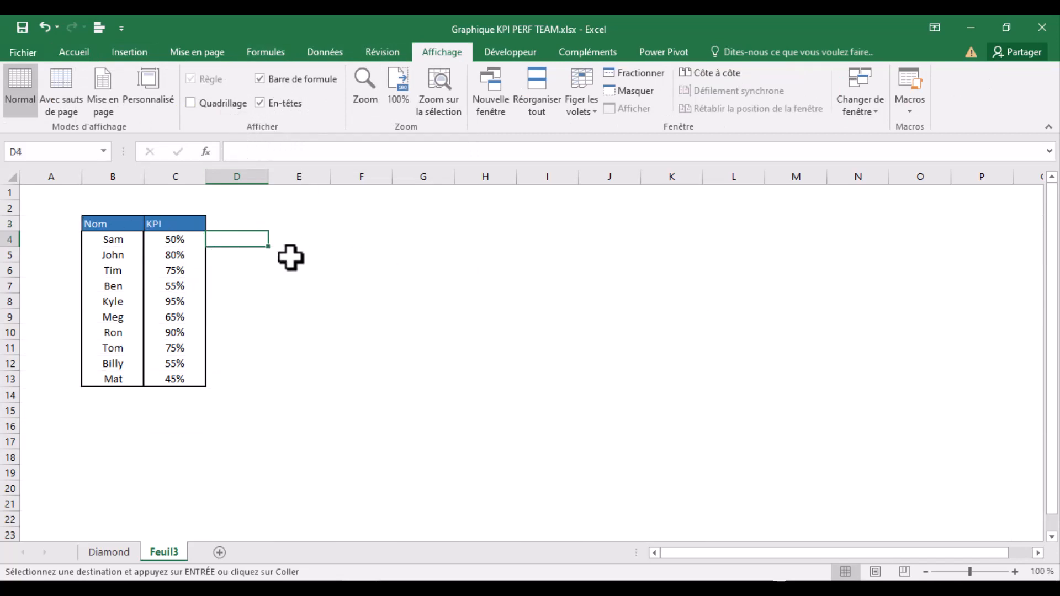
pyautogui.click(230, 226)
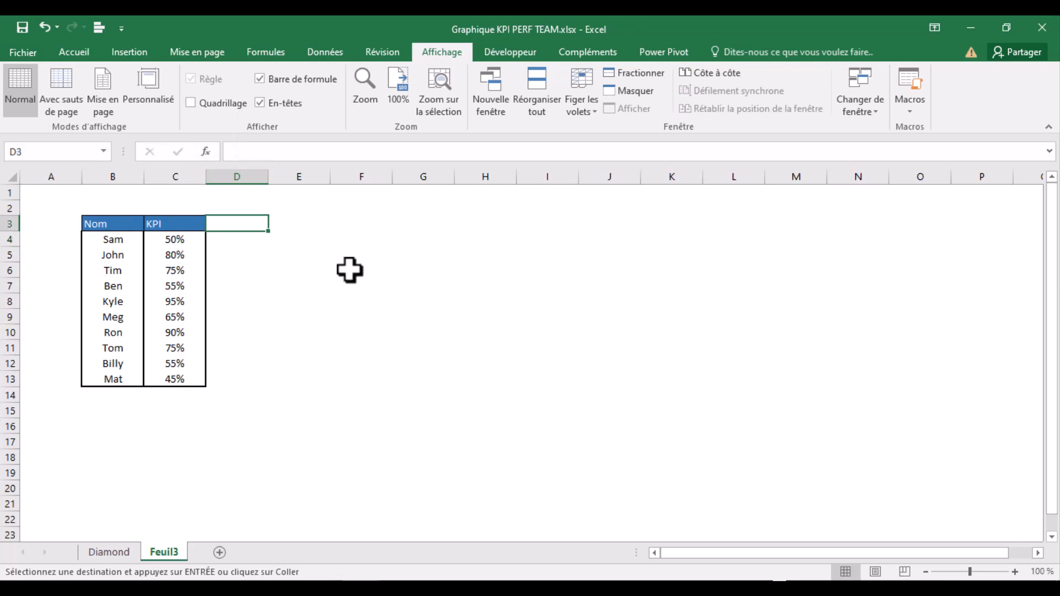
pyautogui.write('M')
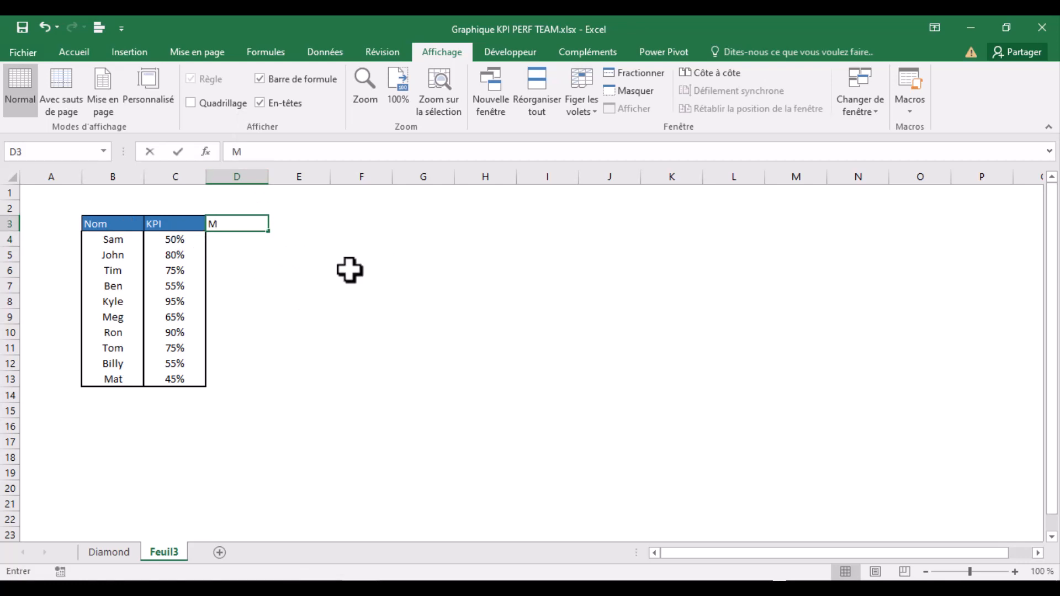
pyautogui.write('ax')
# Enter 100% in D4 and fill it down the Max column to D13
pyautogui.click(246, 239)
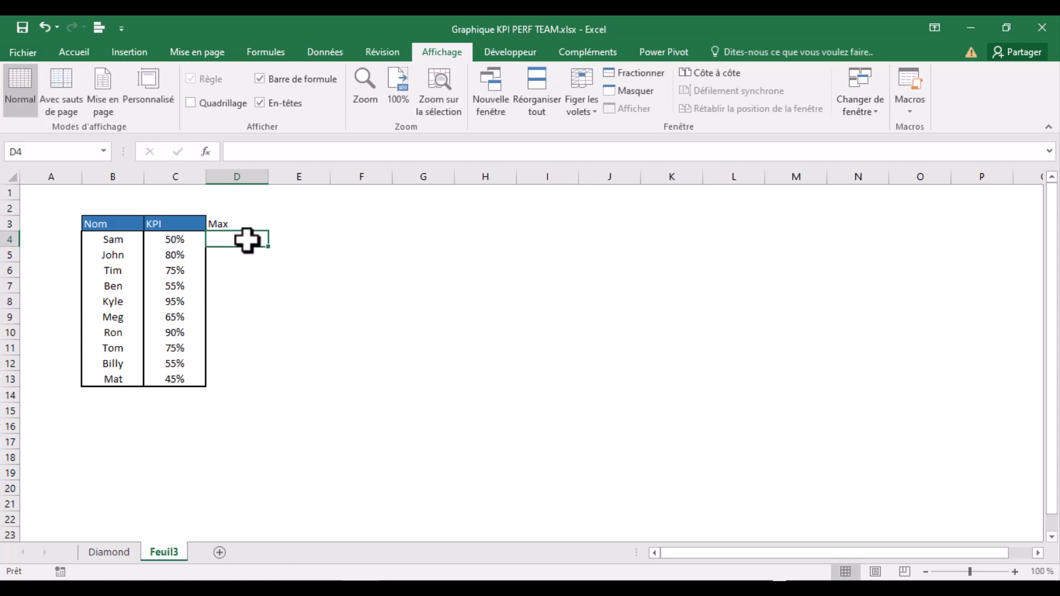
pyautogui.write('100')
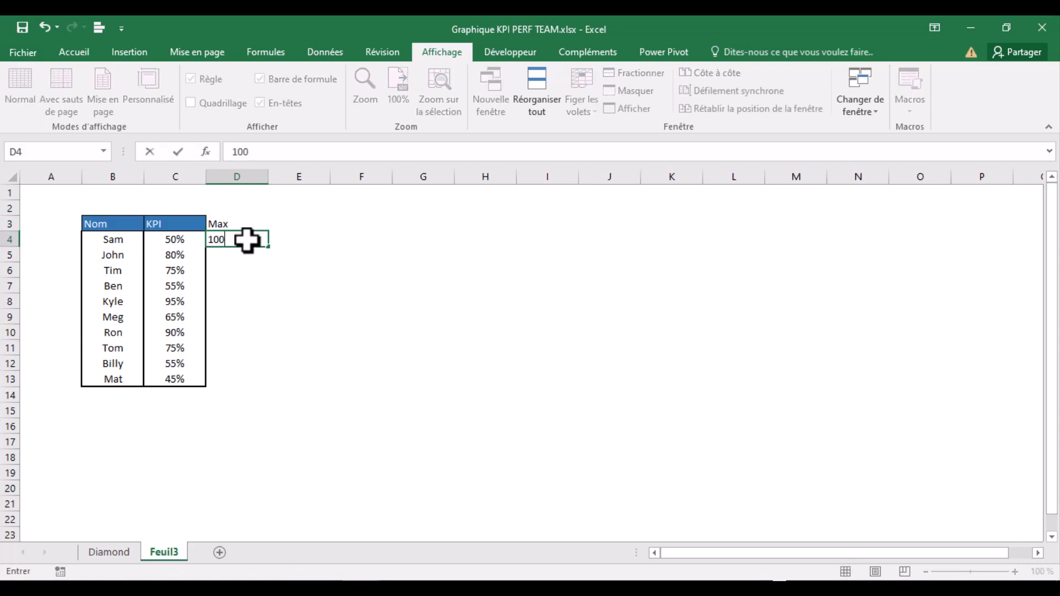
pyautogui.write('%')
pyautogui.press('Return')
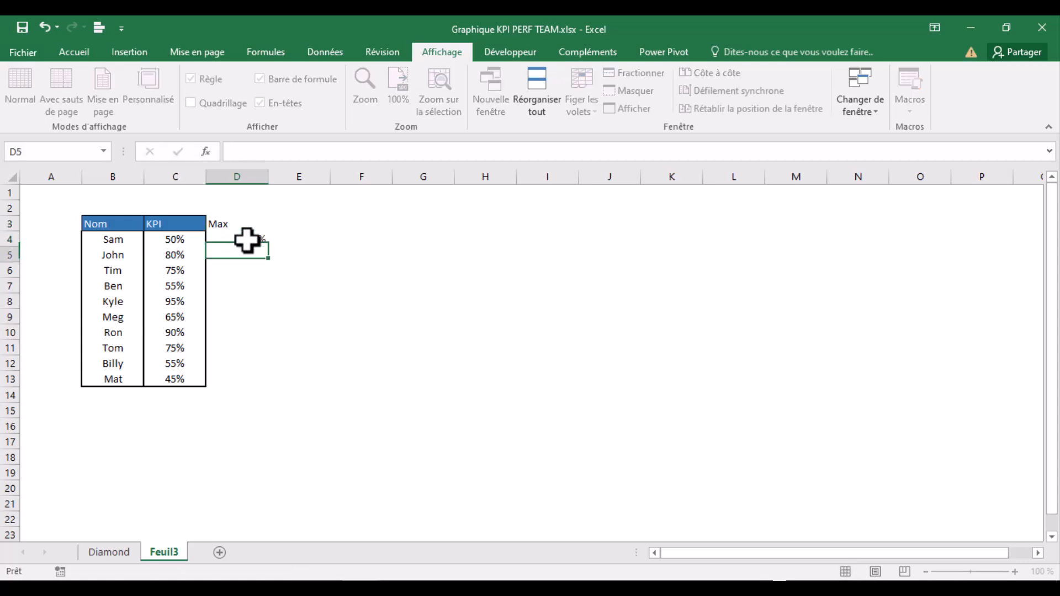
pyautogui.click(246, 239)
pyautogui.moveTo(272, 249); pyautogui.dragTo(254, 387)
# Copy the formatting of the KPI column C3:C13 onto the Max column D3:D13
pyautogui.click(221, 222)
pyautogui.write('Max')
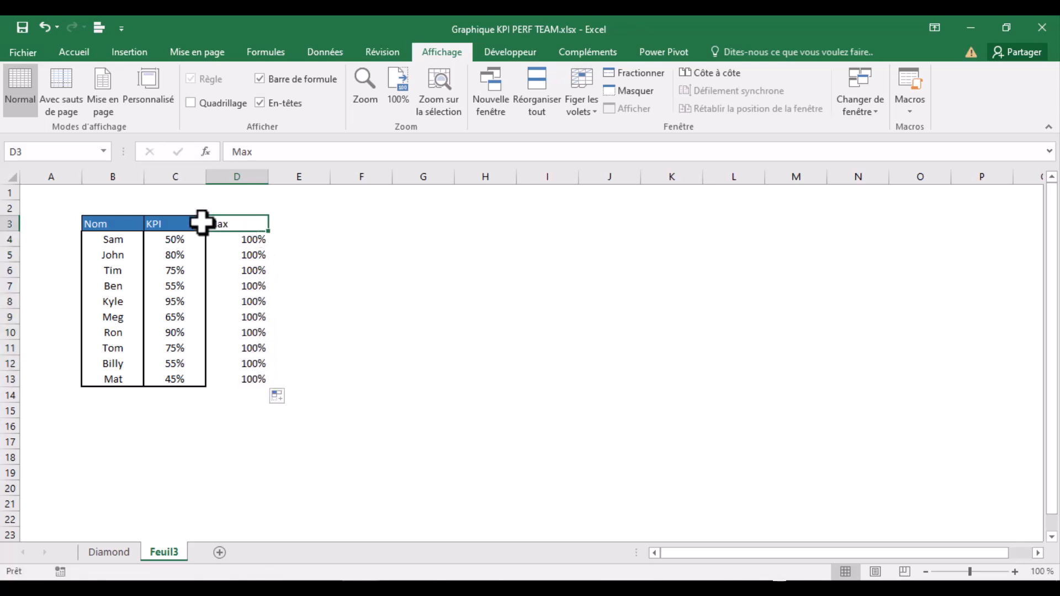
pyautogui.moveTo(187, 225); pyautogui.dragTo(178, 385)
pyautogui.click(84, 56)
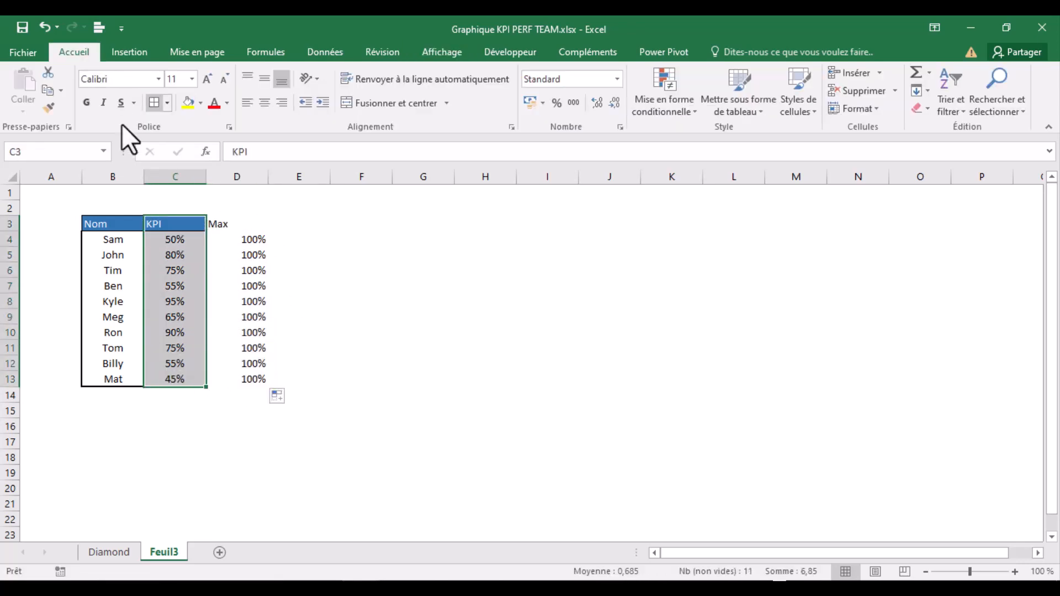
pyautogui.click(50, 109)
pyautogui.moveTo(225, 226); pyautogui.dragTo(226, 379)
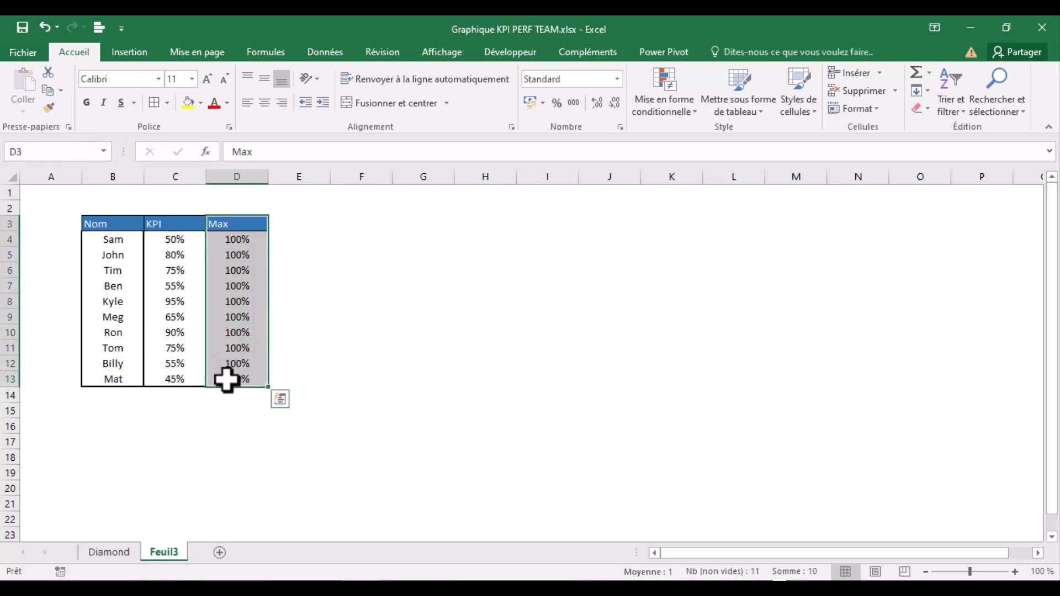
# Insert a 2D clustered column chart from B3:D13, place it beside the table and widen it to column M
pyautogui.moveTo(128, 225); pyautogui.dragTo(237, 383)
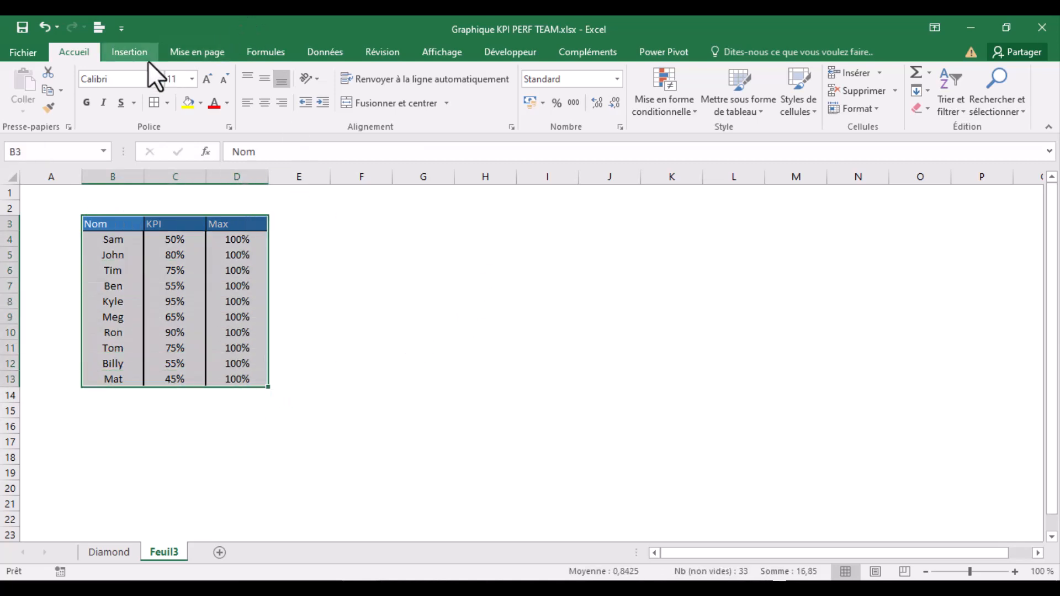
pyautogui.click(134, 51)
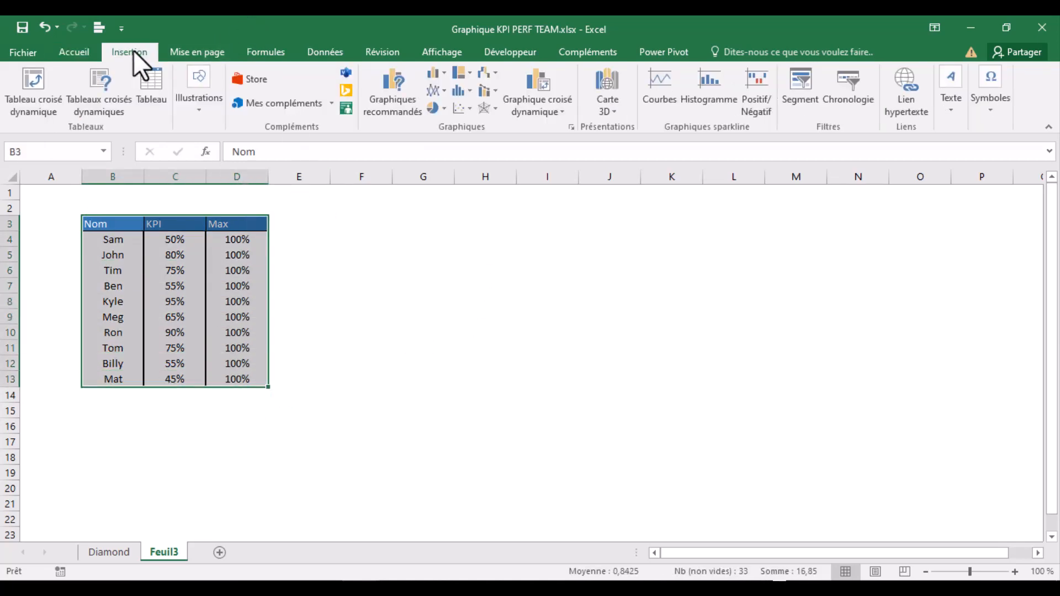
pyautogui.click(445, 76)
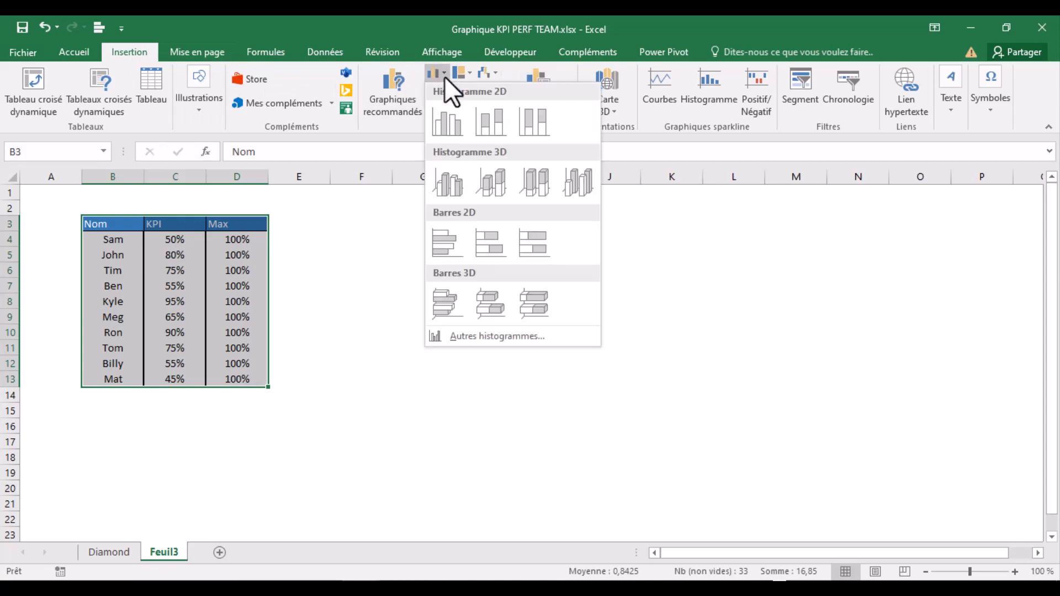
pyautogui.click(456, 127)
pyautogui.moveTo(486, 260); pyautogui.dragTo(454, 238)
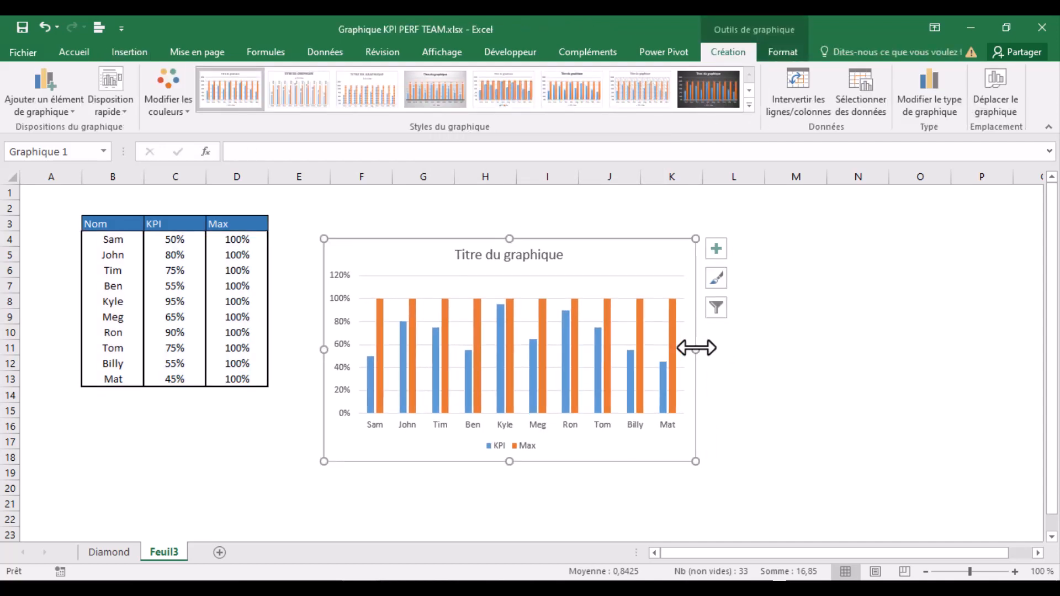
pyautogui.moveTo(694, 347); pyautogui.dragTo(827, 344)
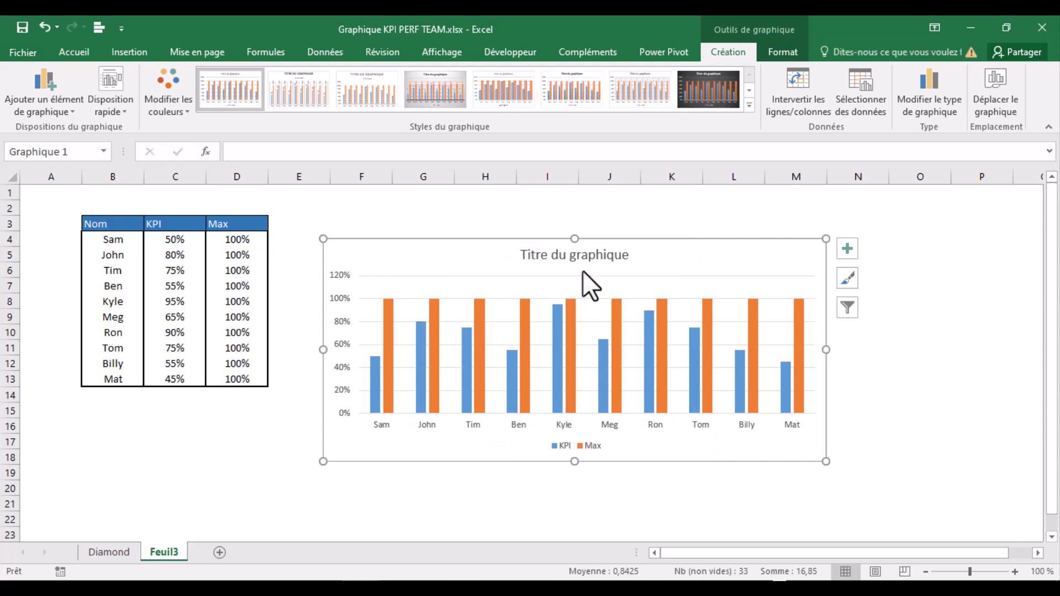
# Remove the title, legend and gridlines from the chart
pyautogui.click(856, 249)
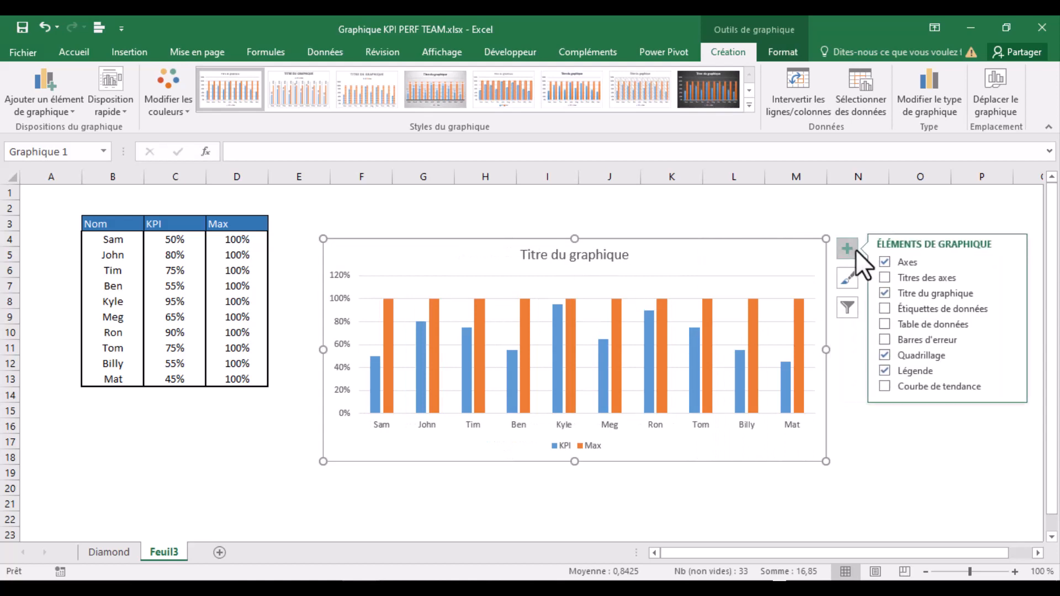
pyautogui.click(888, 291)
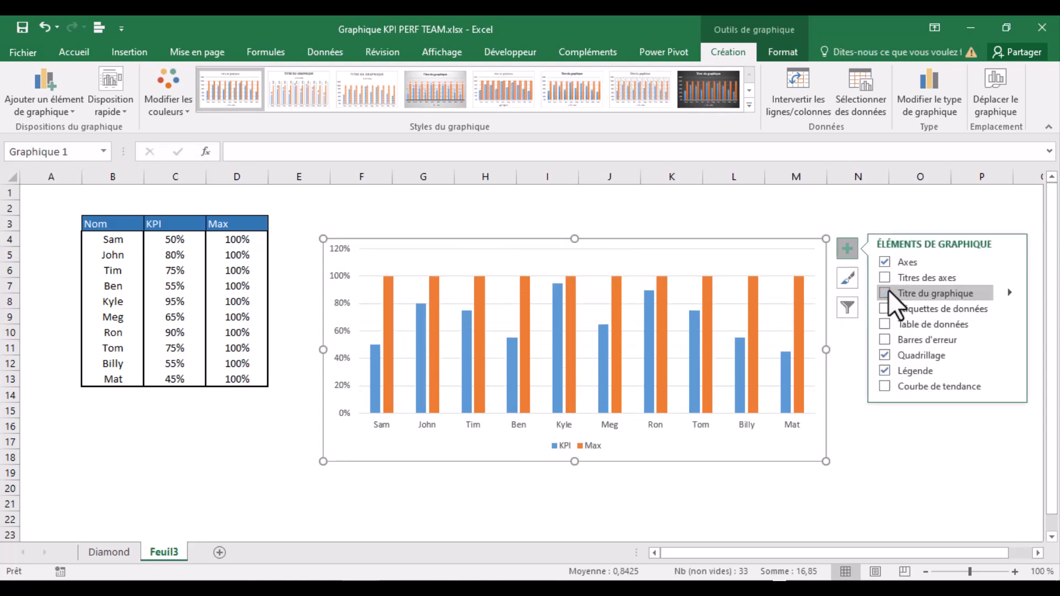
pyautogui.click(886, 370)
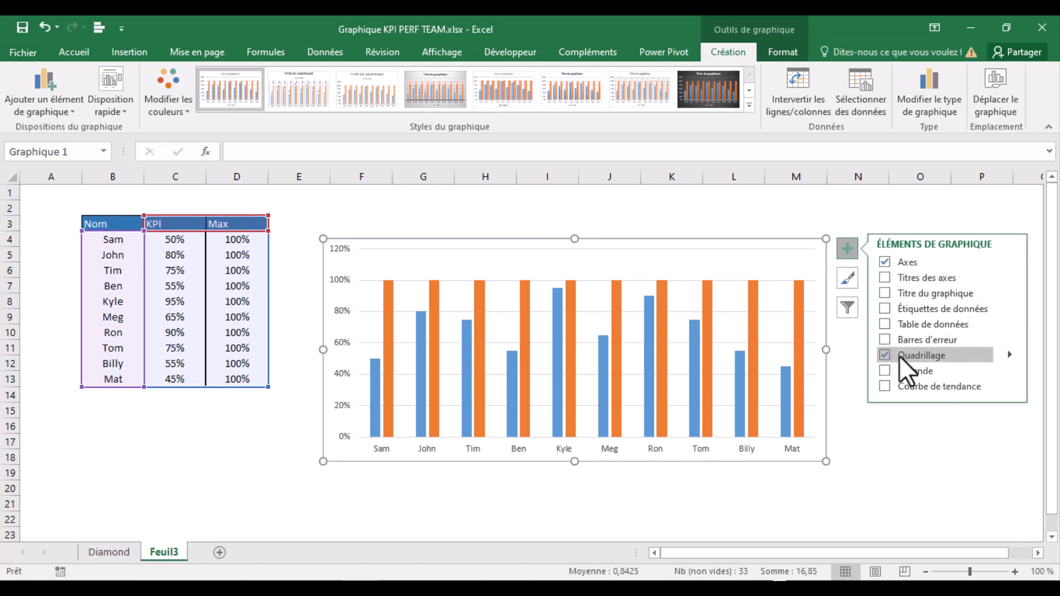
pyautogui.click(891, 368)
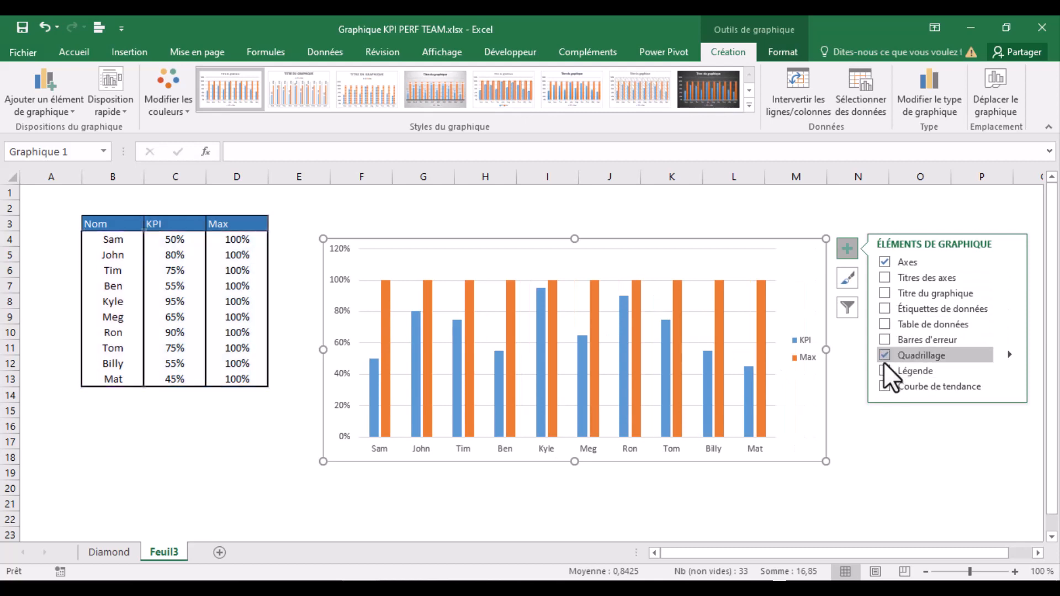
pyautogui.click(883, 356)
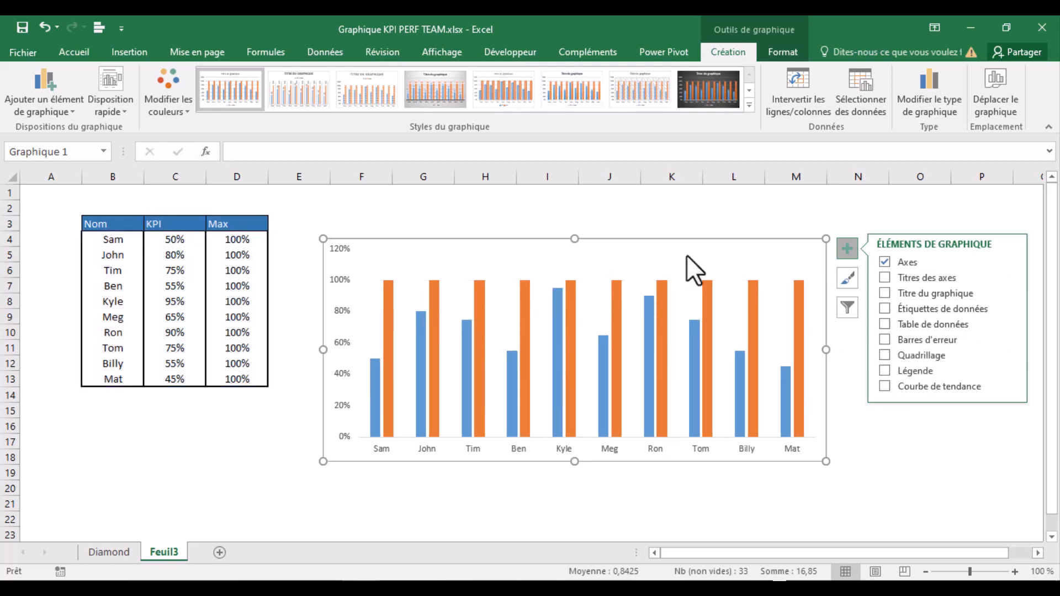
pyautogui.click(622, 228)
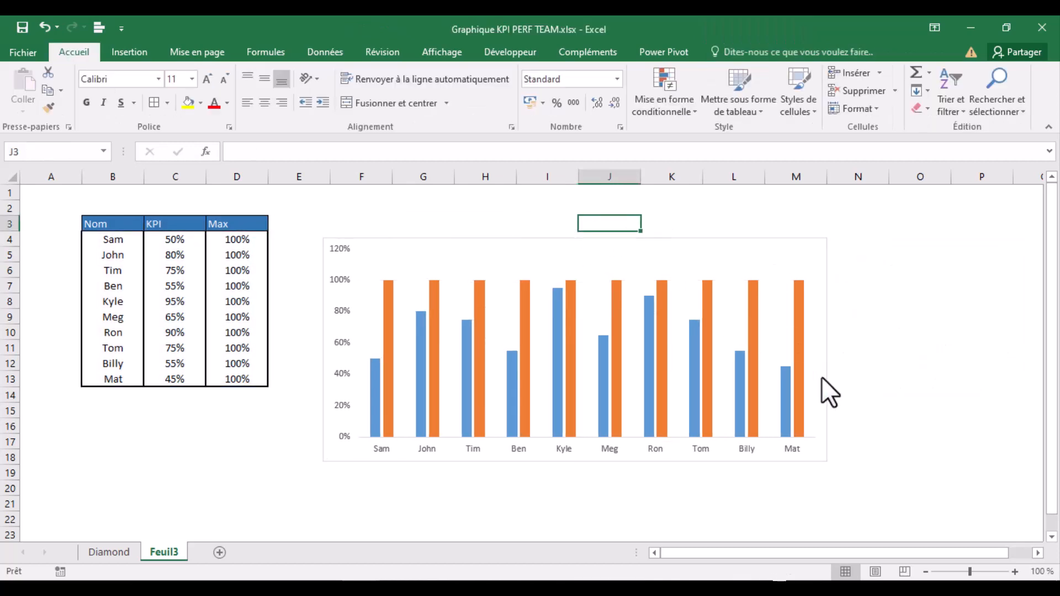
# Set the maximum of the chart's vertical axis to 1 so the scale ends at 100%
pyautogui.click(338, 257)
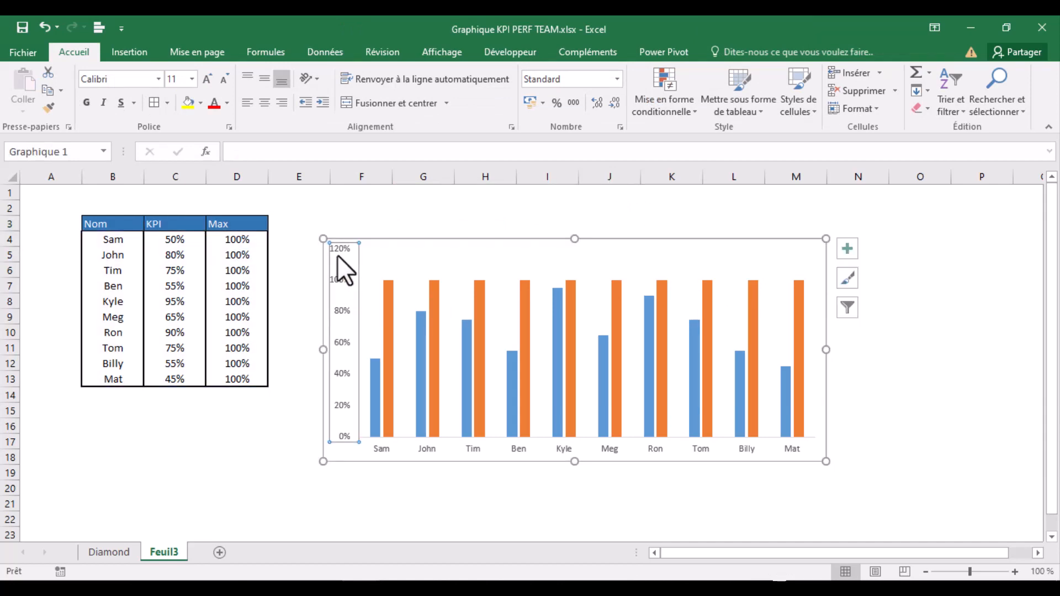
pyautogui.doubleClick(337, 255)
pyautogui.rightClick(337, 255)
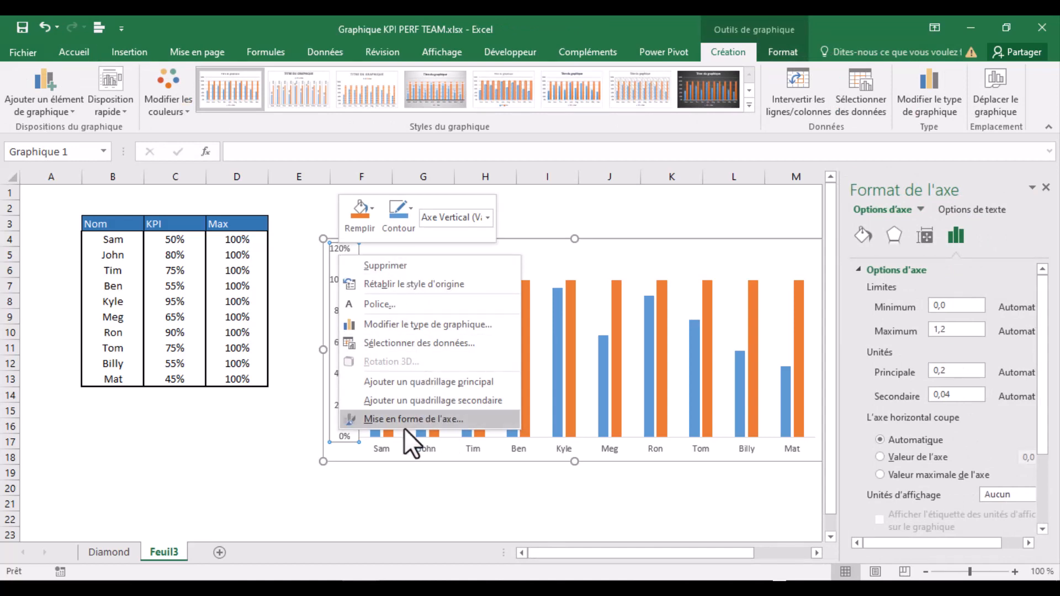
pyautogui.click(441, 418)
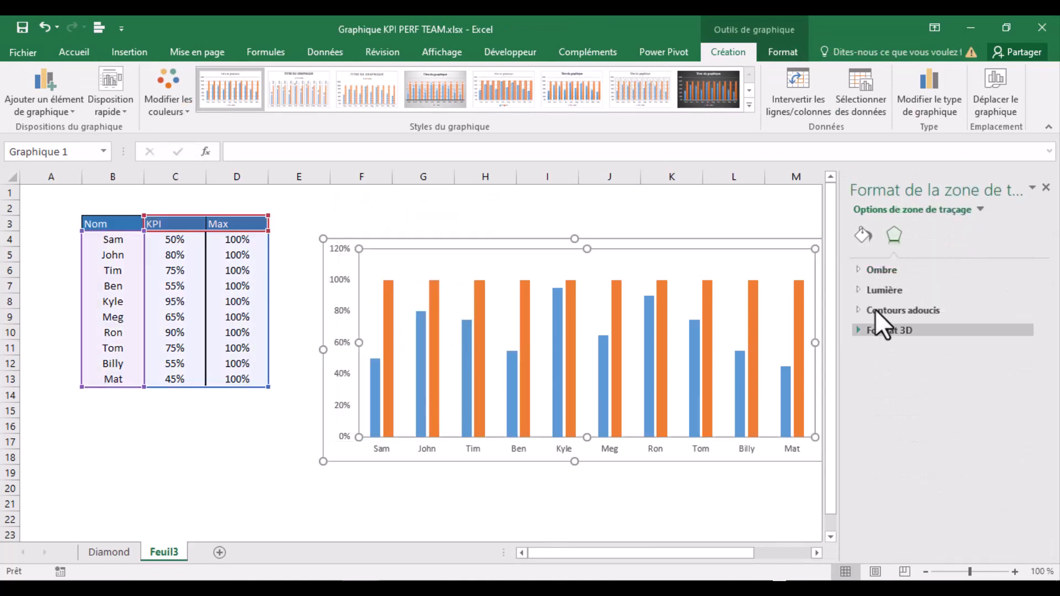
pyautogui.click(343, 267)
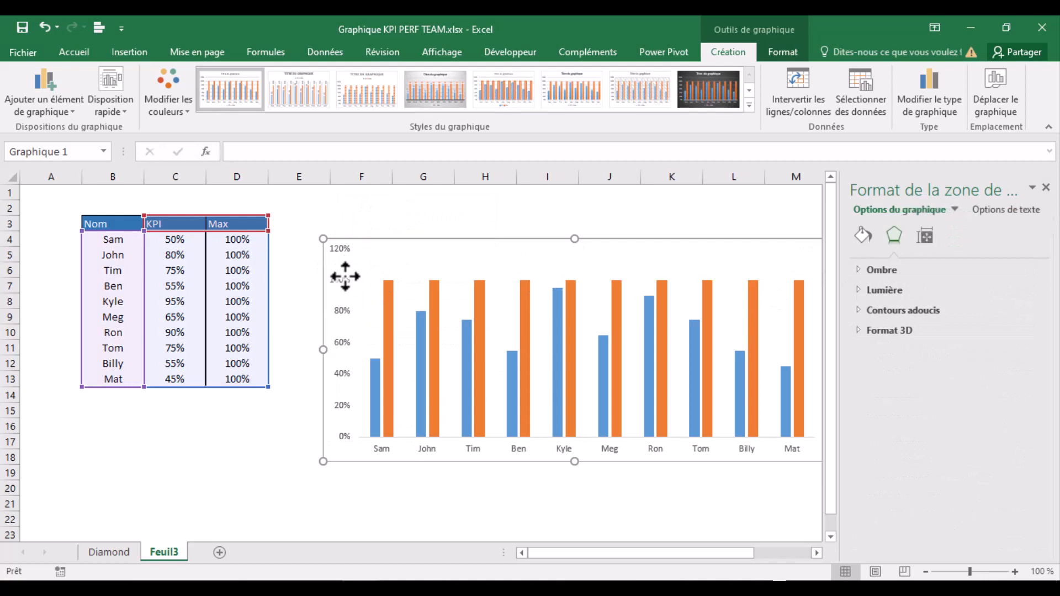
pyautogui.click(344, 276)
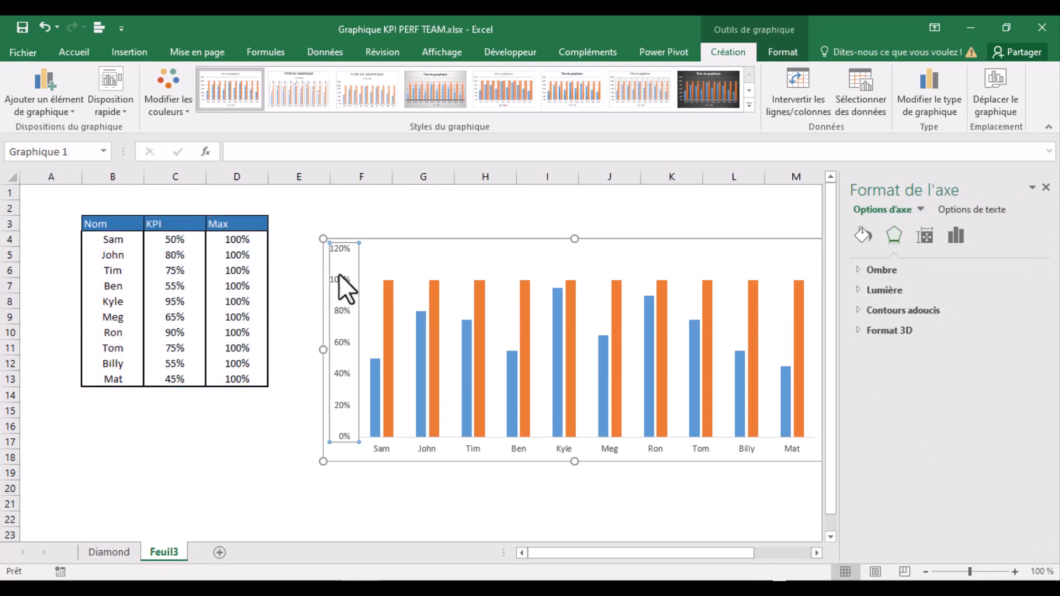
pyautogui.click(958, 237)
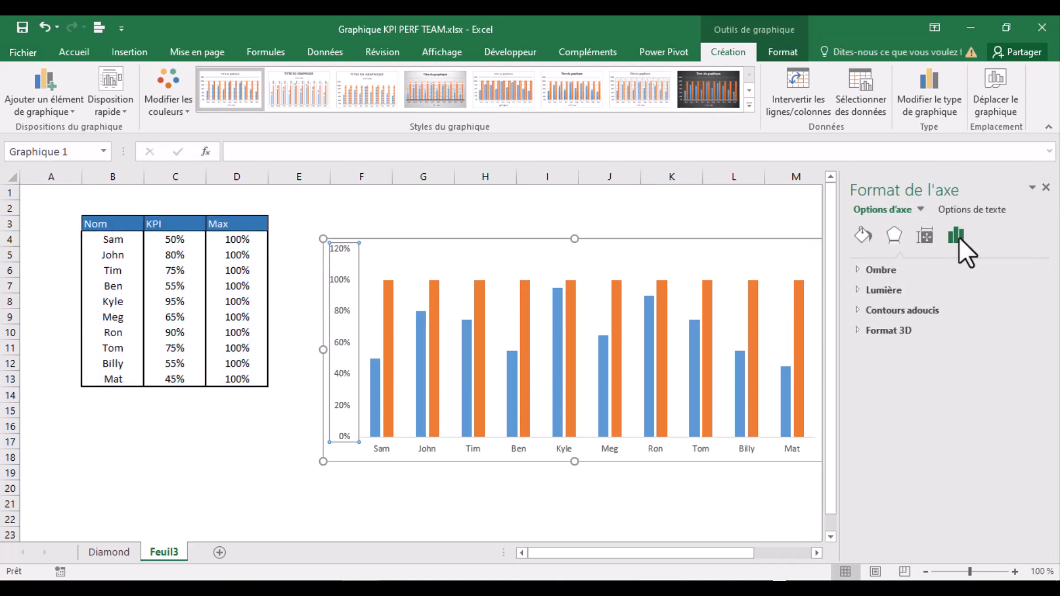
pyautogui.click(859, 270)
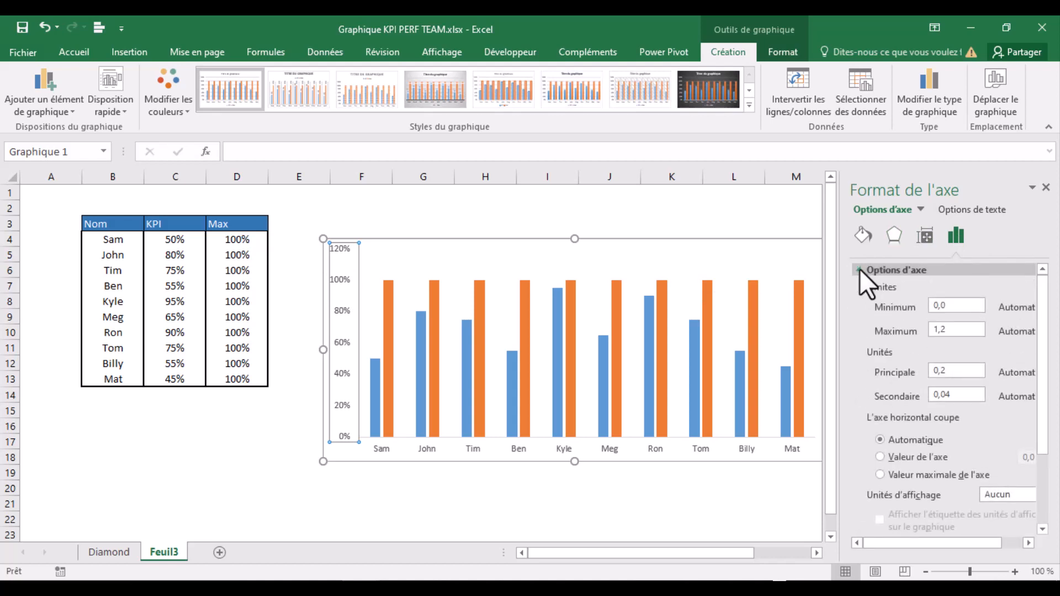
pyautogui.click(967, 331)
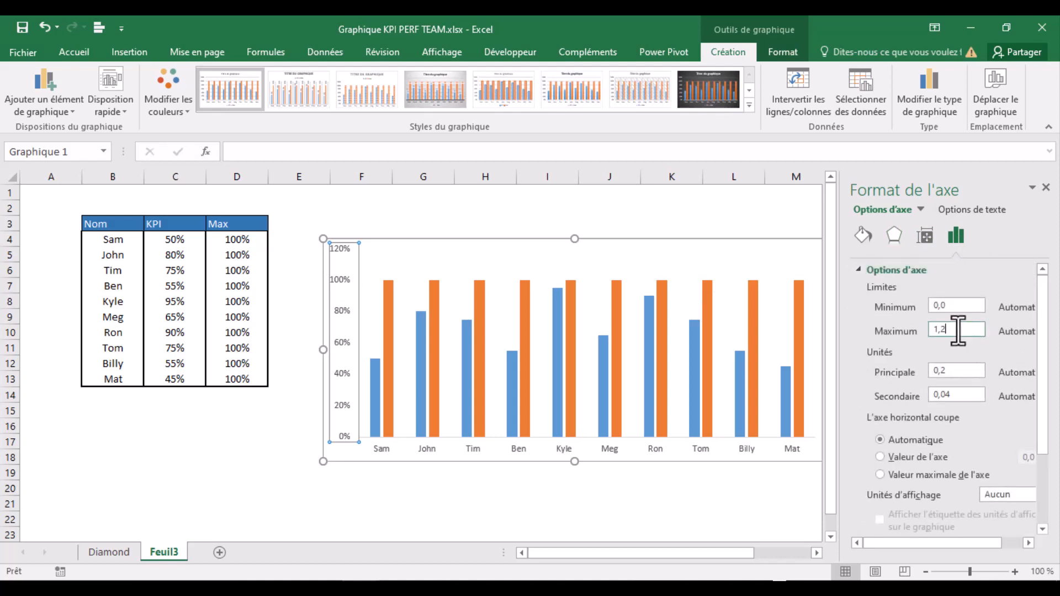
pyautogui.press('Return')
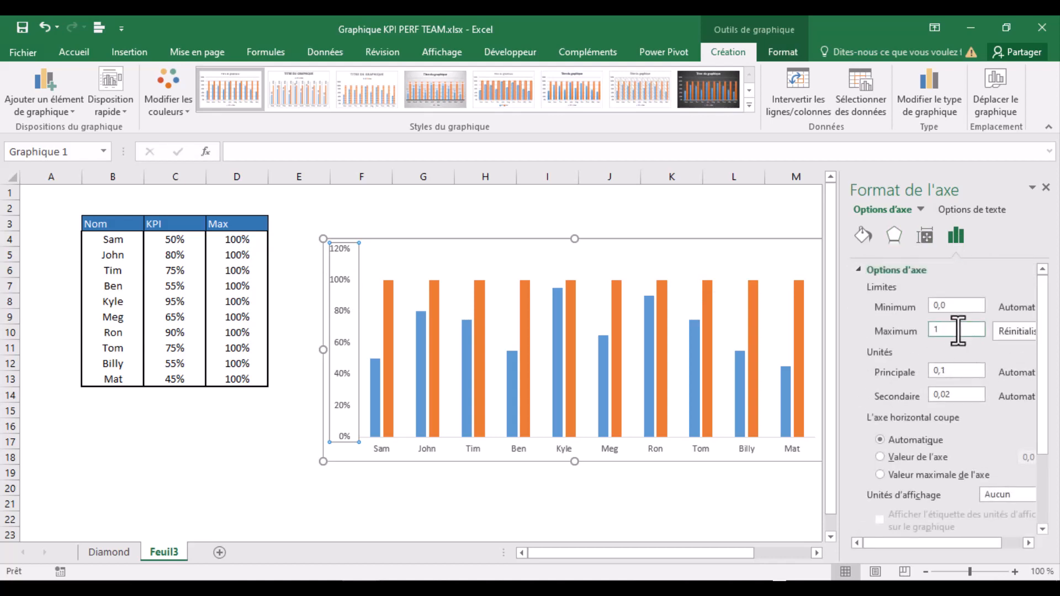
pyautogui.click(1046, 187)
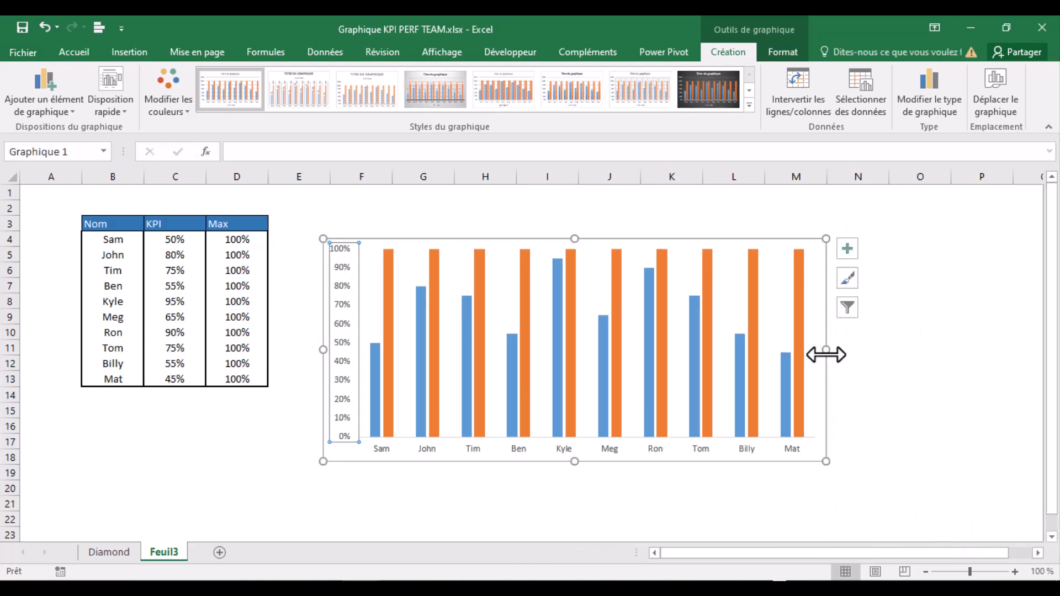
# Widen the chart so its far edge reaches just into column O
pyautogui.moveTo(825, 354); pyautogui.dragTo(904, 360)
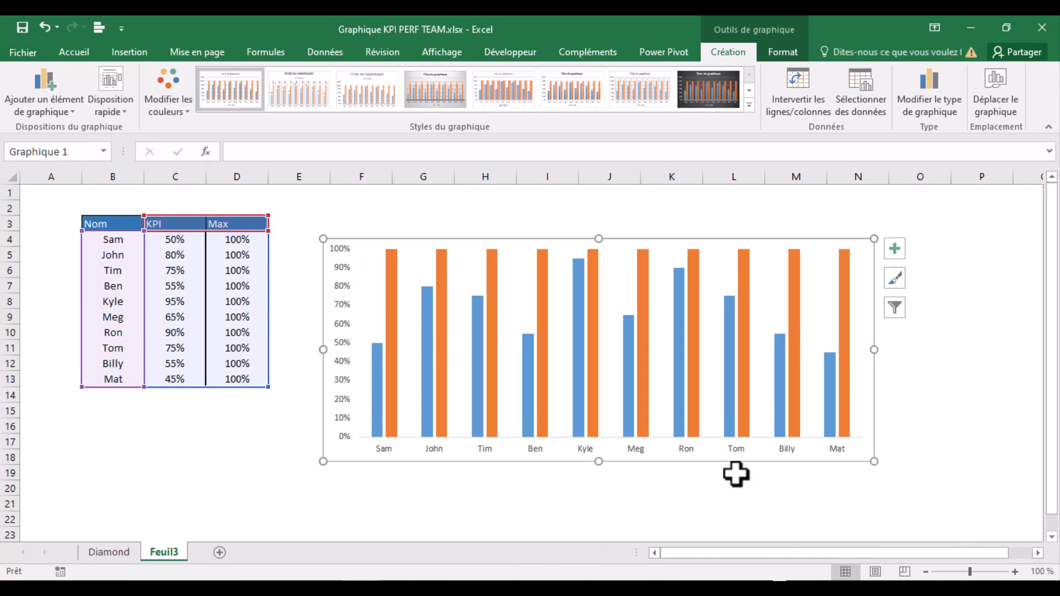
pyautogui.press('Escape')
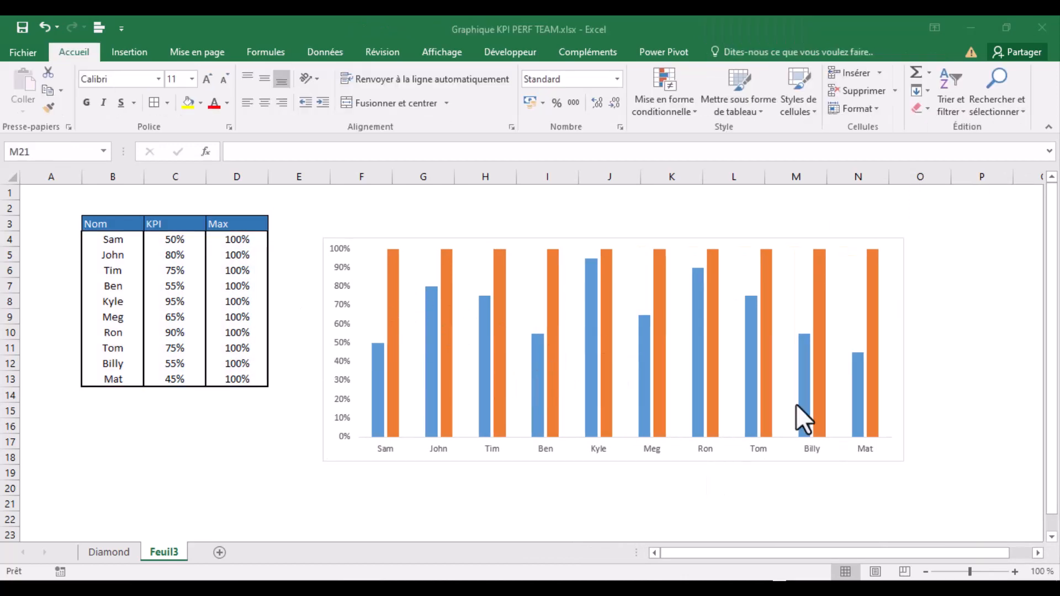
pyautogui.click(232, 272)
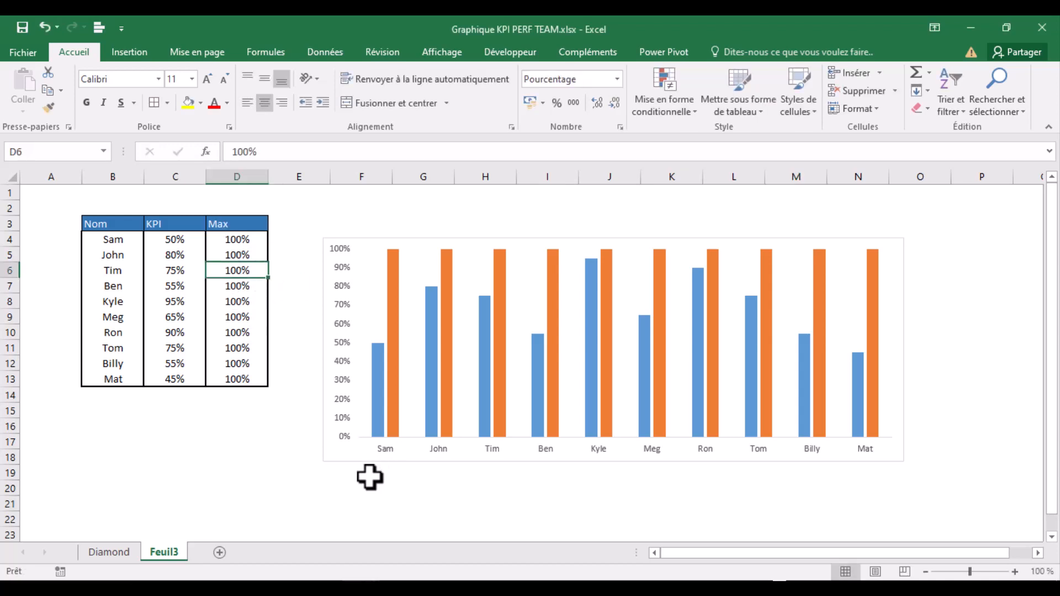
pyautogui.click(236, 176)
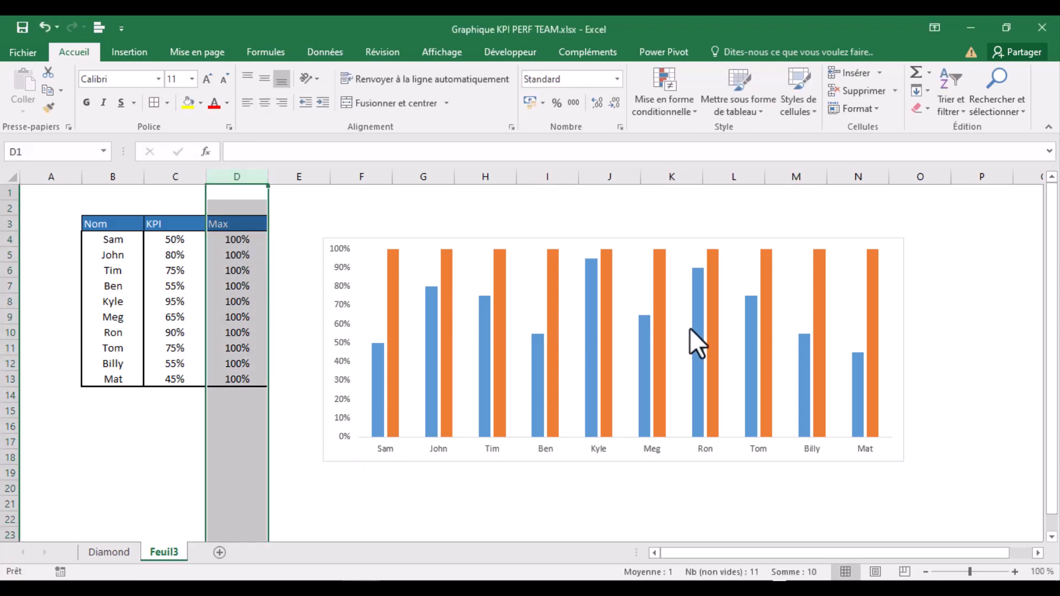
# Format the orange Max series with a gap width of 50% and a series overlap of 100%
pyautogui.rightClick(606, 362)
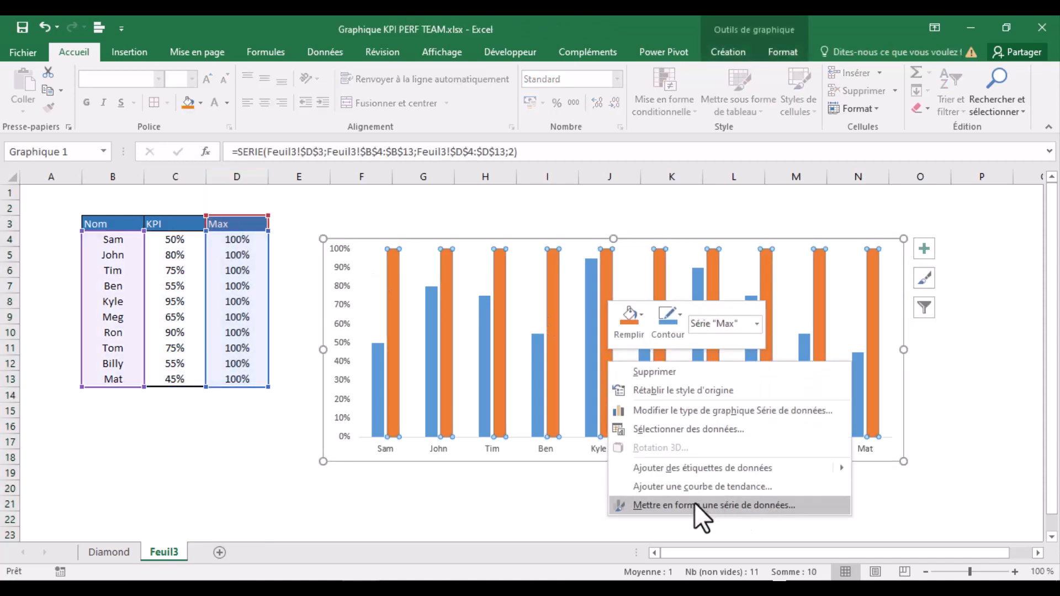
pyautogui.click(695, 504)
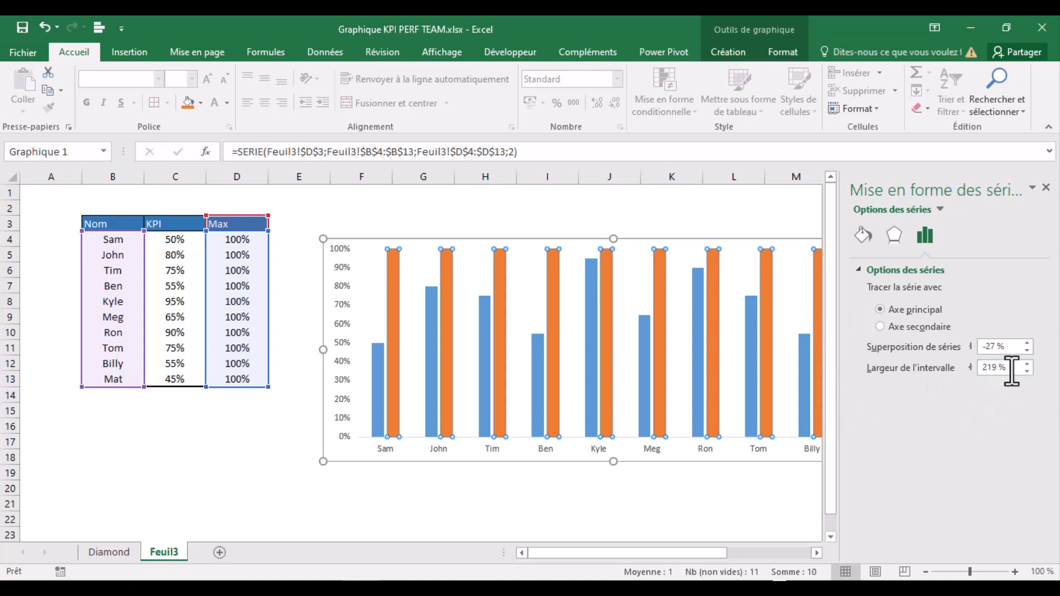
pyautogui.doubleClick(995, 369)
pyautogui.write('50')
pyautogui.press('Return')
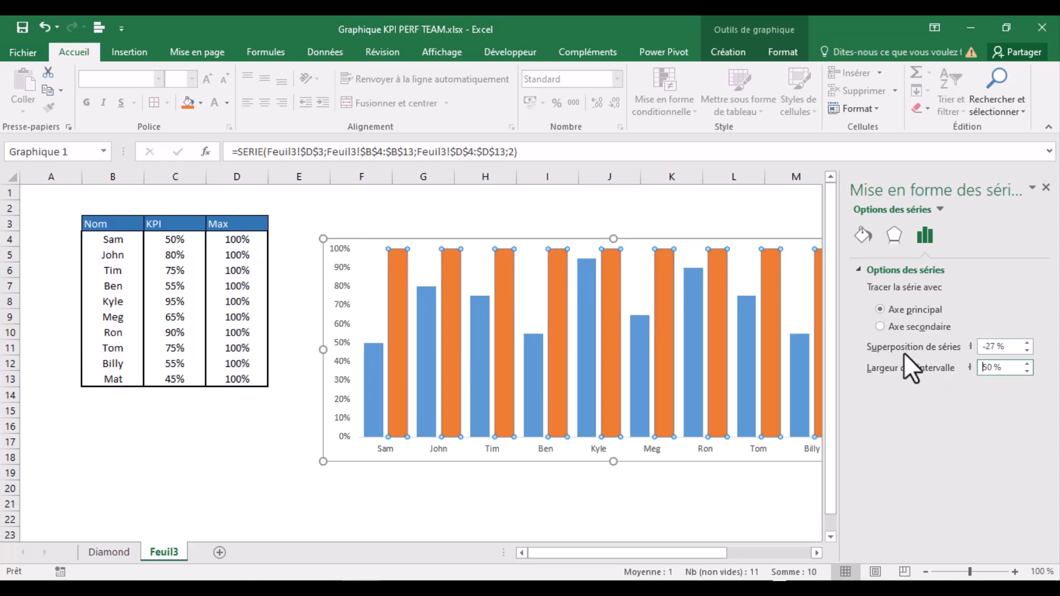
pyautogui.doubleClick(980, 349)
pyautogui.write('100')
pyautogui.press('Return')
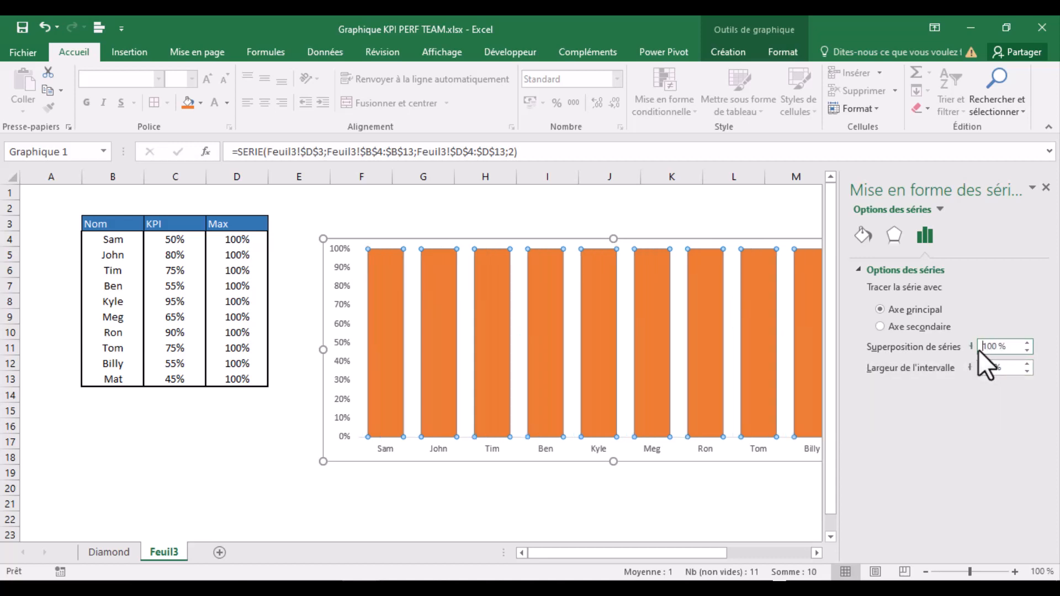
pyautogui.click(1045, 188)
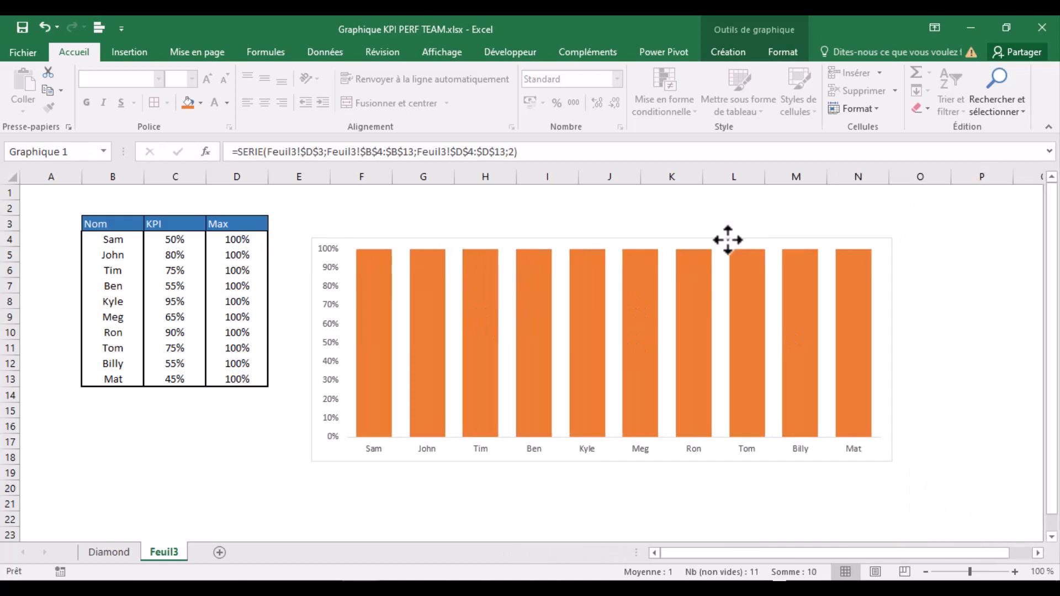
# Move the chart closer to the table so it starts in column E, and deselect it
pyautogui.click(869, 333)
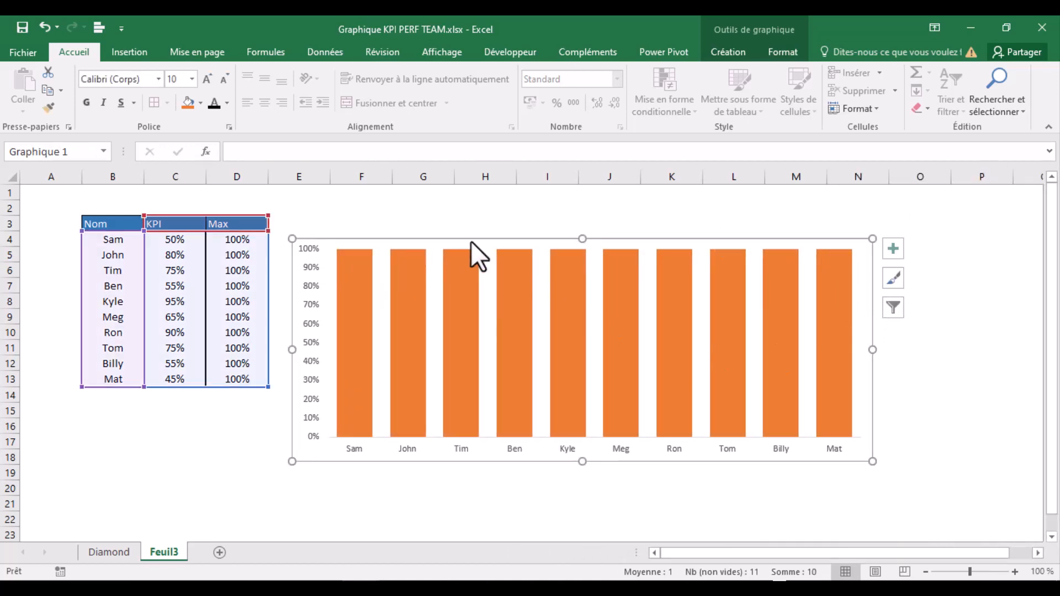
pyautogui.click(469, 224)
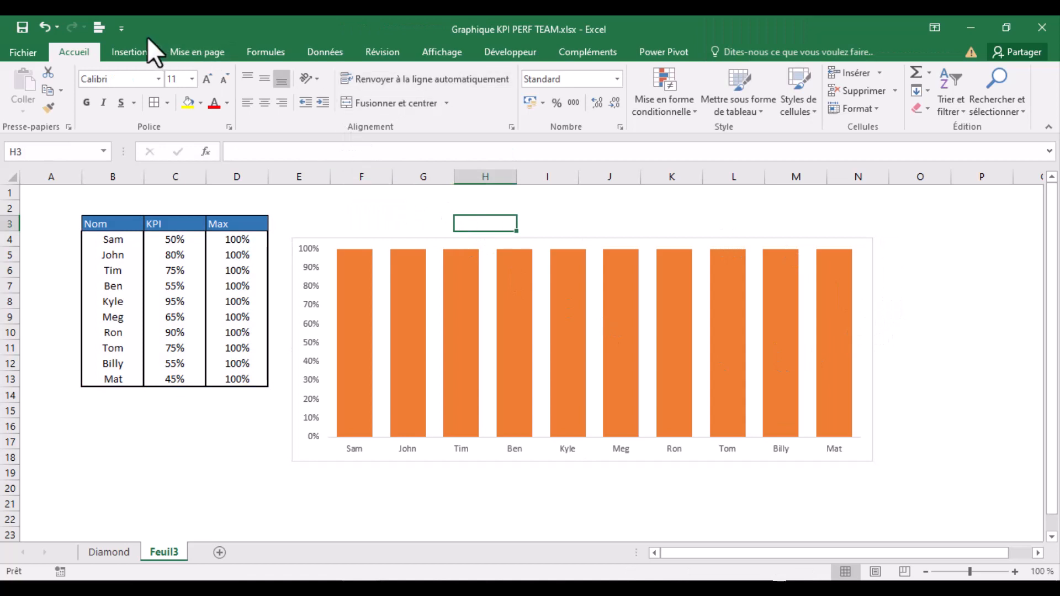
# Insert a flowchart decision diamond about 1.09 cm high and 1.03 cm wide below the table, around rows 16 and 17
pyautogui.click(128, 51)
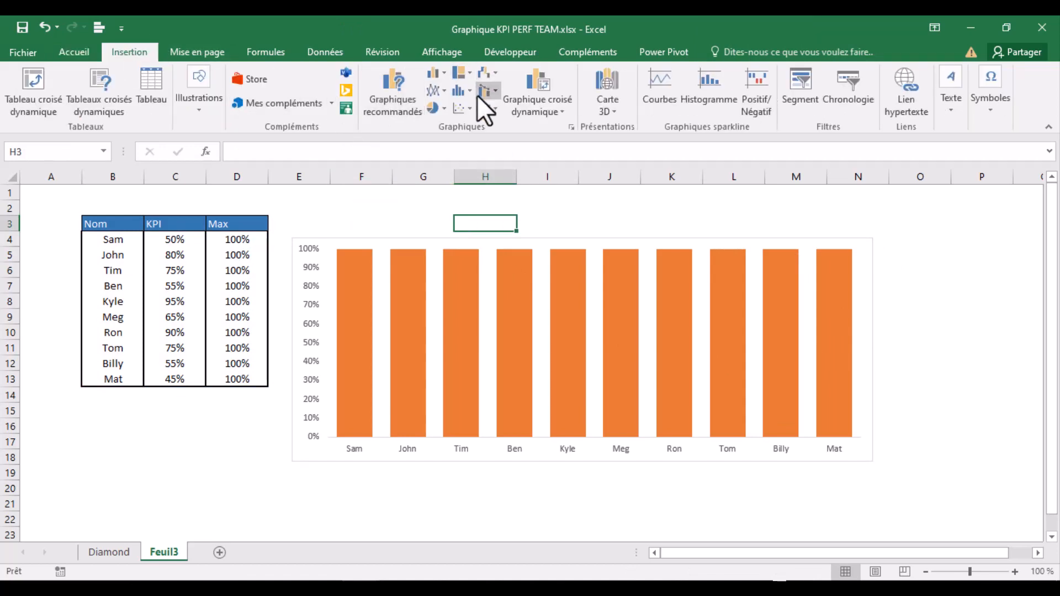
pyautogui.click(203, 117)
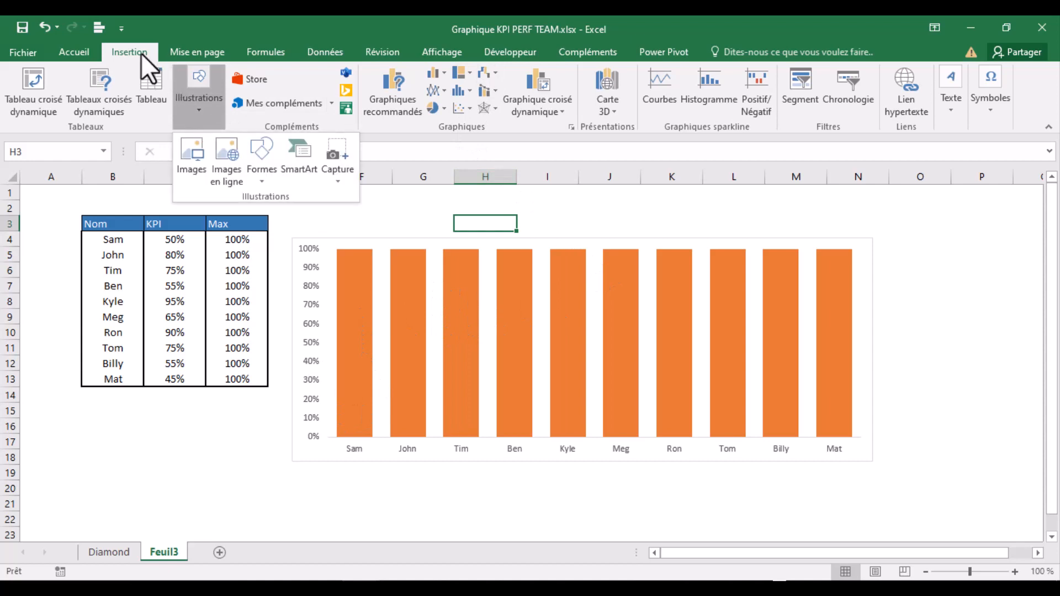
pyautogui.click(260, 190)
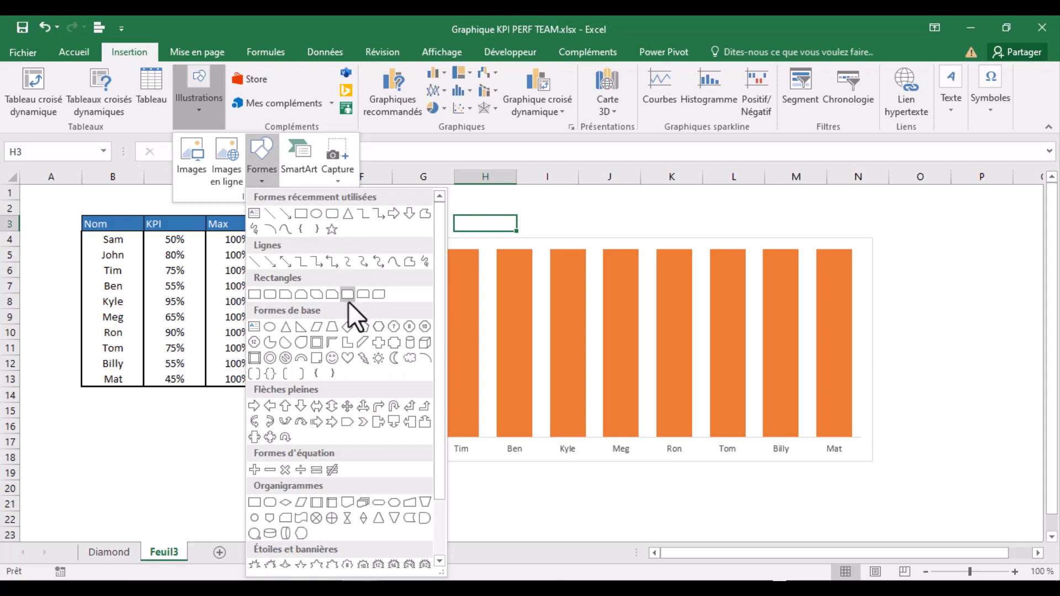
pyautogui.click(285, 503)
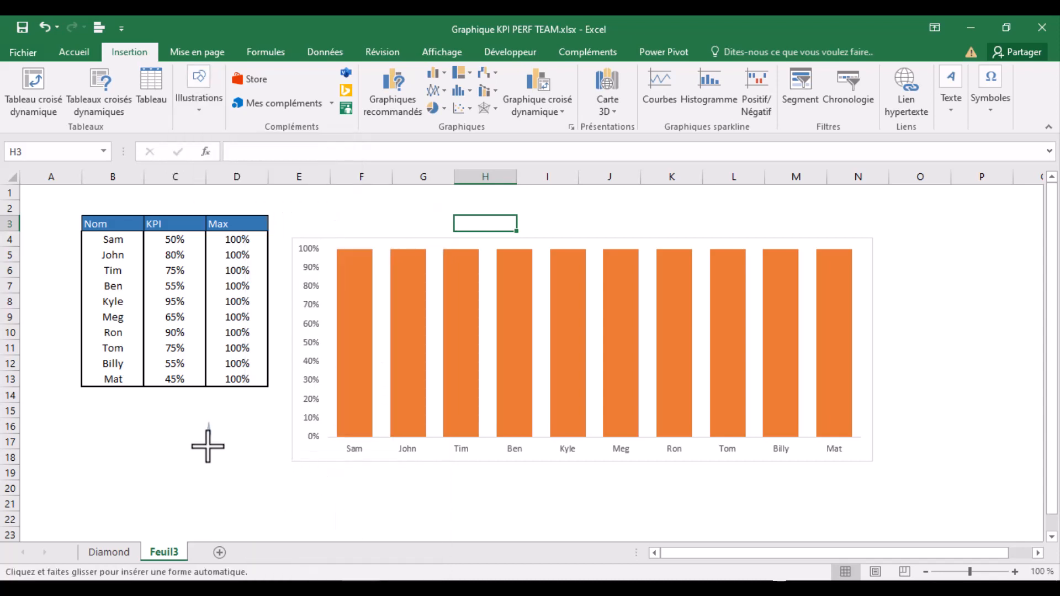
pyautogui.click(180, 457)
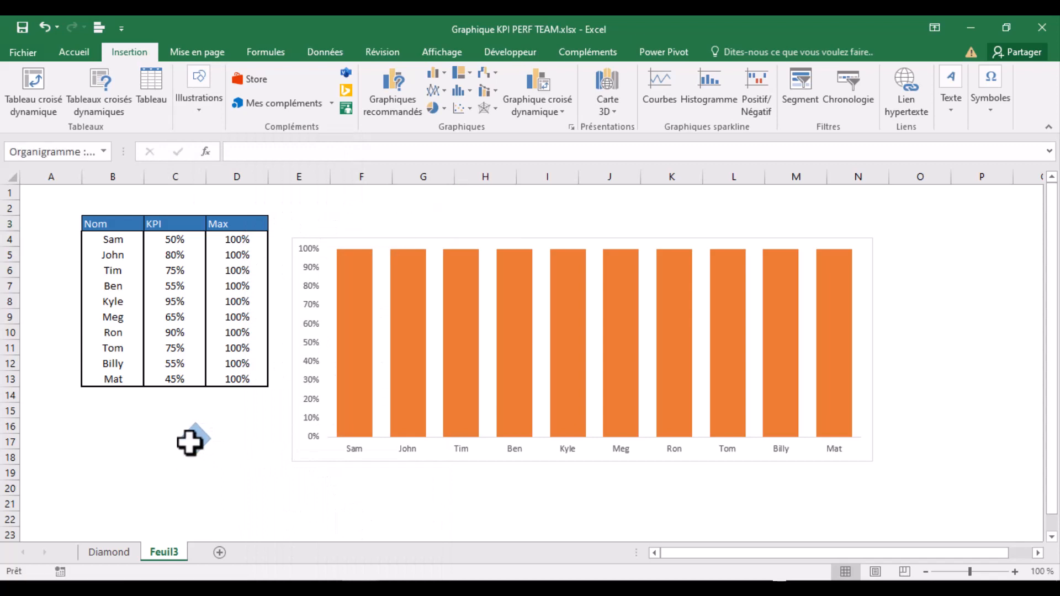
pyautogui.moveTo(190, 438)
pyautogui.mouseDown()
pyautogui.moveTo(911, 272)
pyautogui.moveTo(899, 306)
pyautogui.moveTo(402, 353)
pyautogui.moveTo(200, 449)
pyautogui.moveTo(210, 440)
pyautogui.mouseUp()
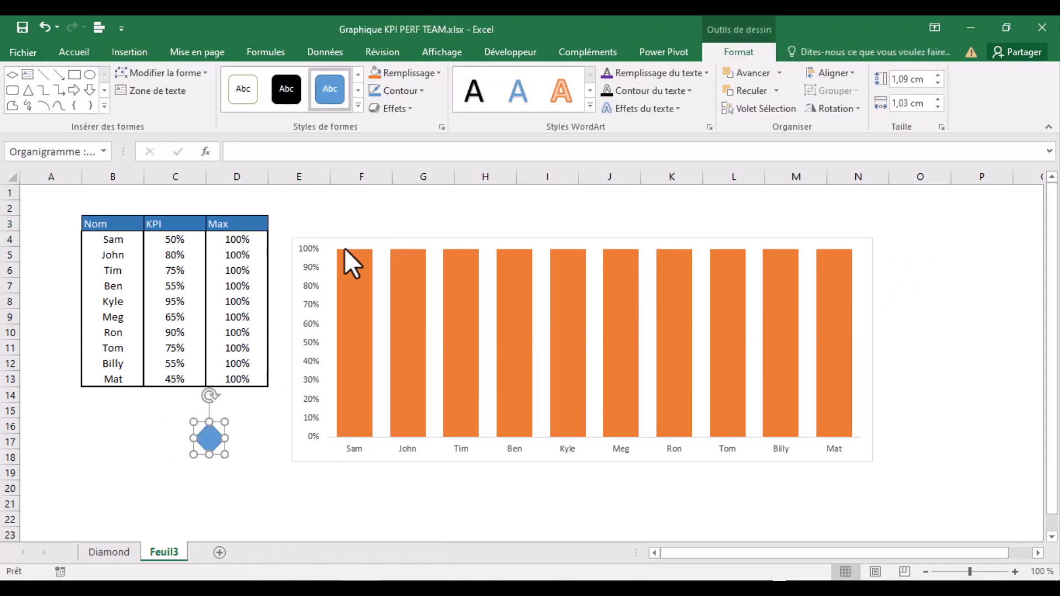
# Give the diamond shape a solid fill in a dark shade of the green theme colour
pyautogui.rightClick(209, 437)
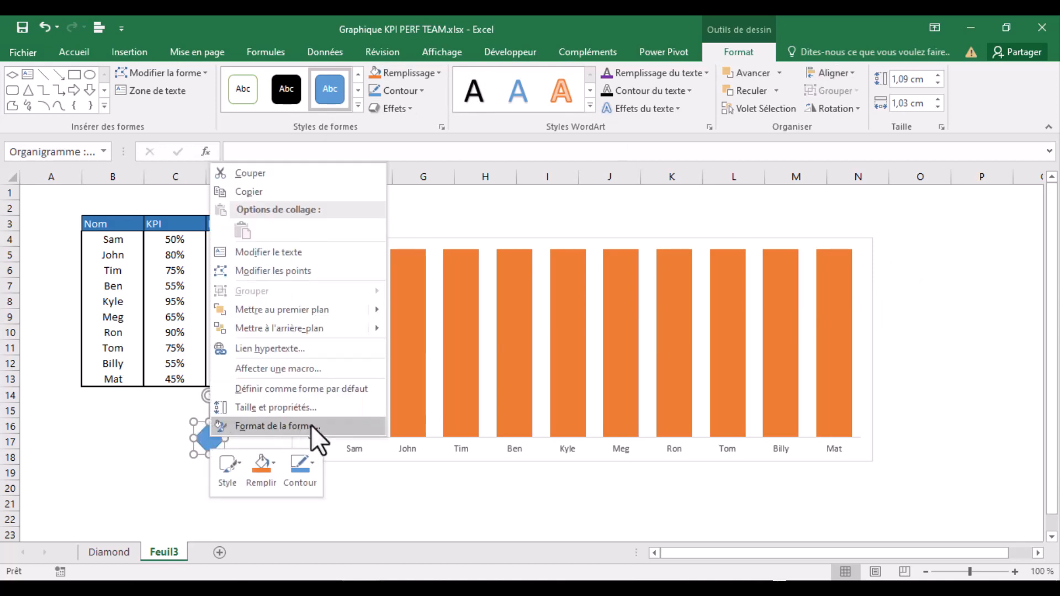
pyautogui.click(277, 426)
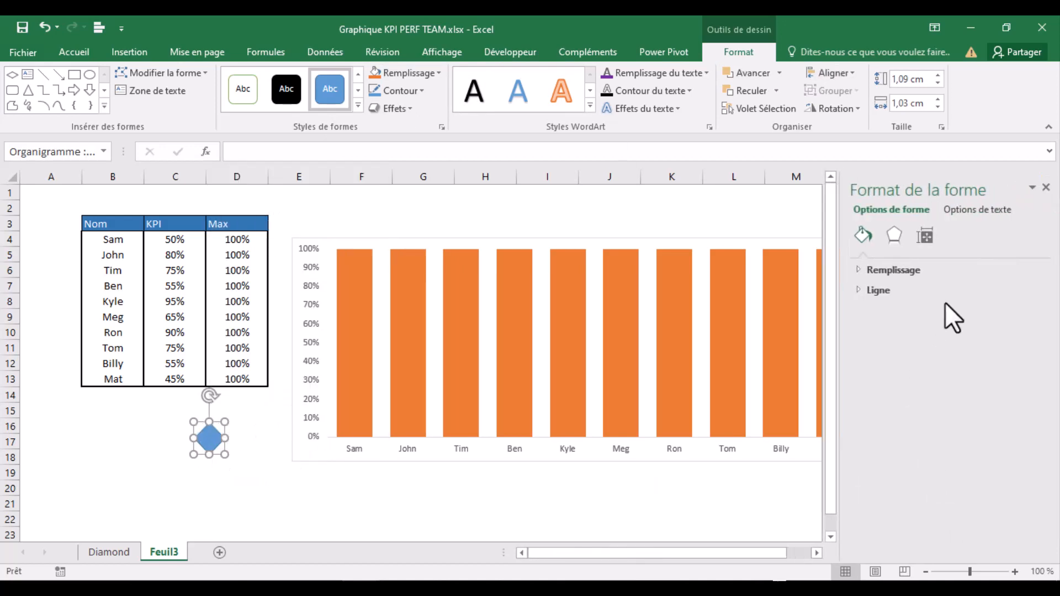
pyautogui.click(858, 270)
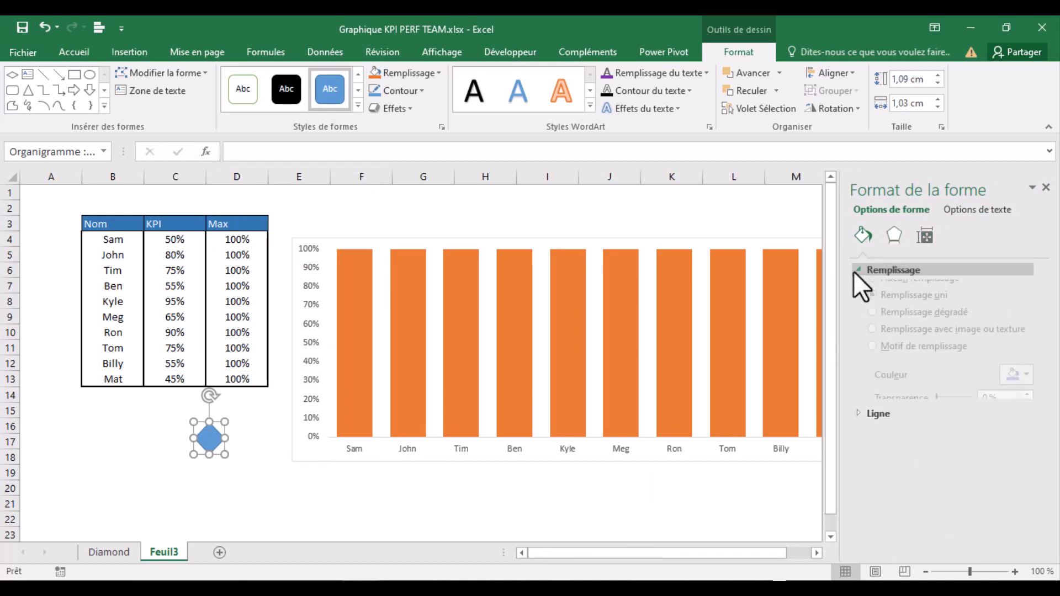
pyautogui.click(1028, 390)
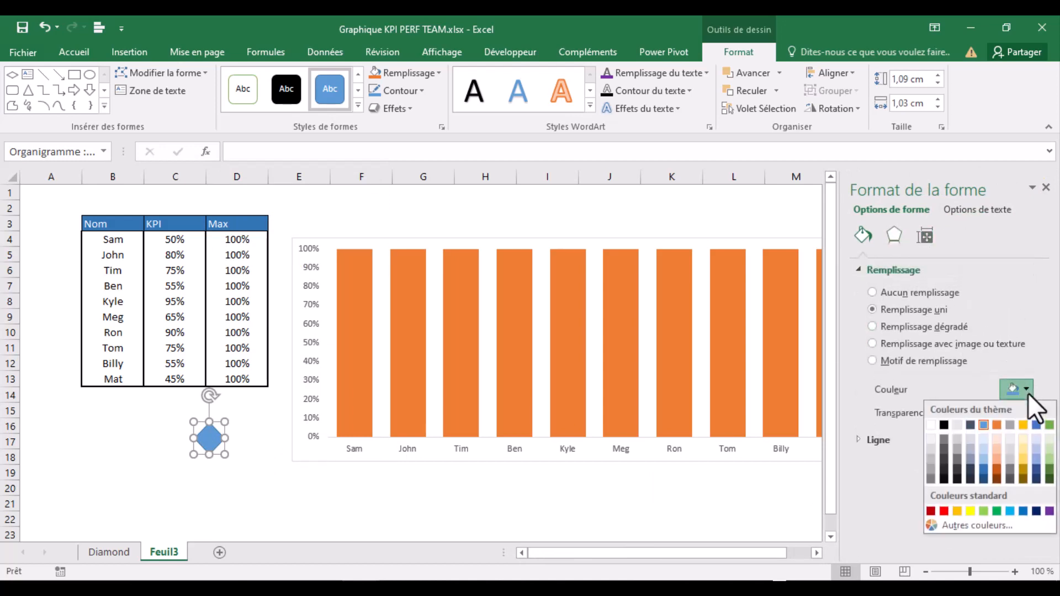
pyautogui.click(1049, 470)
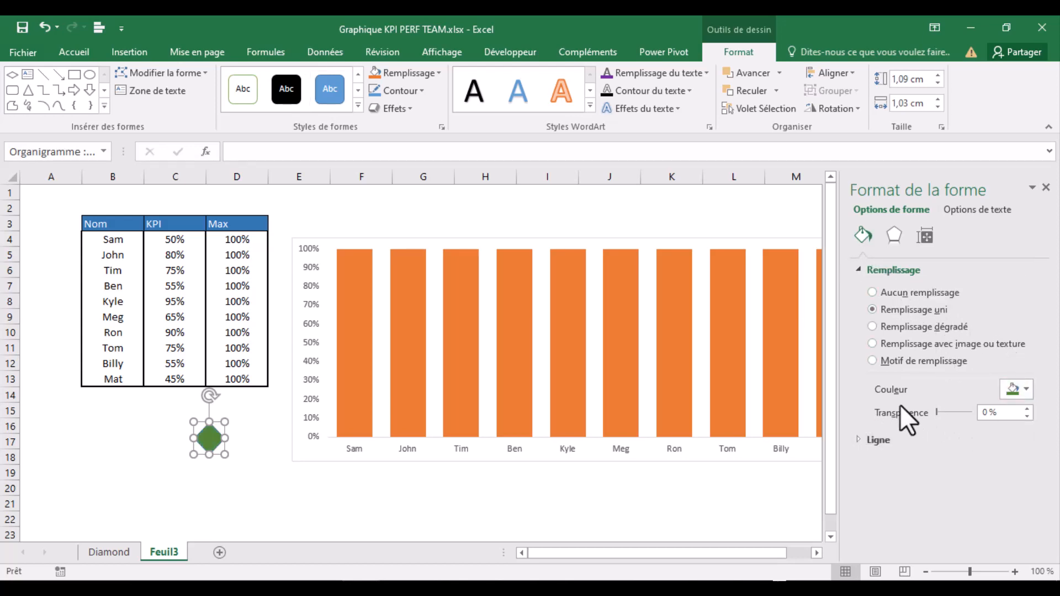
# Give the green diamond a faceted top bevel with an angled edge, 6 pt wide and 6 pt high
pyautogui.click(891, 233)
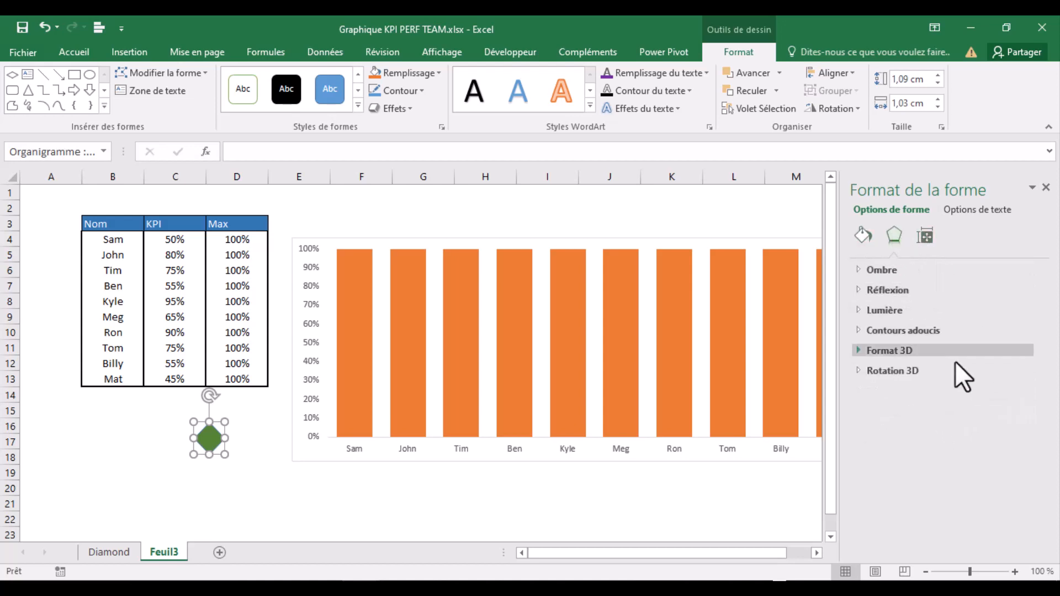
pyautogui.click(855, 268)
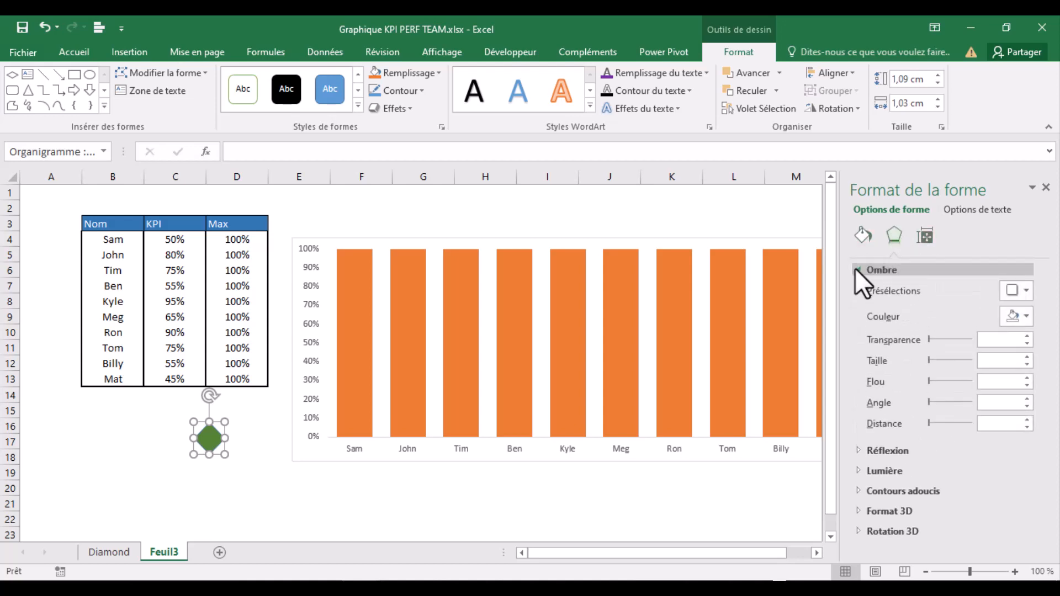
pyautogui.click(1022, 290)
pyautogui.click(1022, 290)
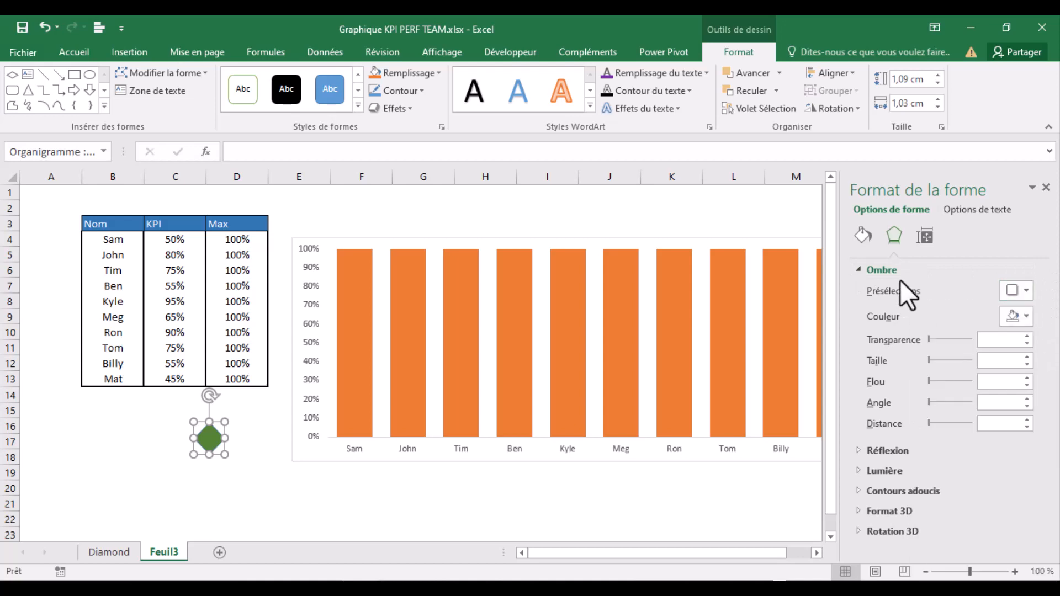
pyautogui.click(860, 270)
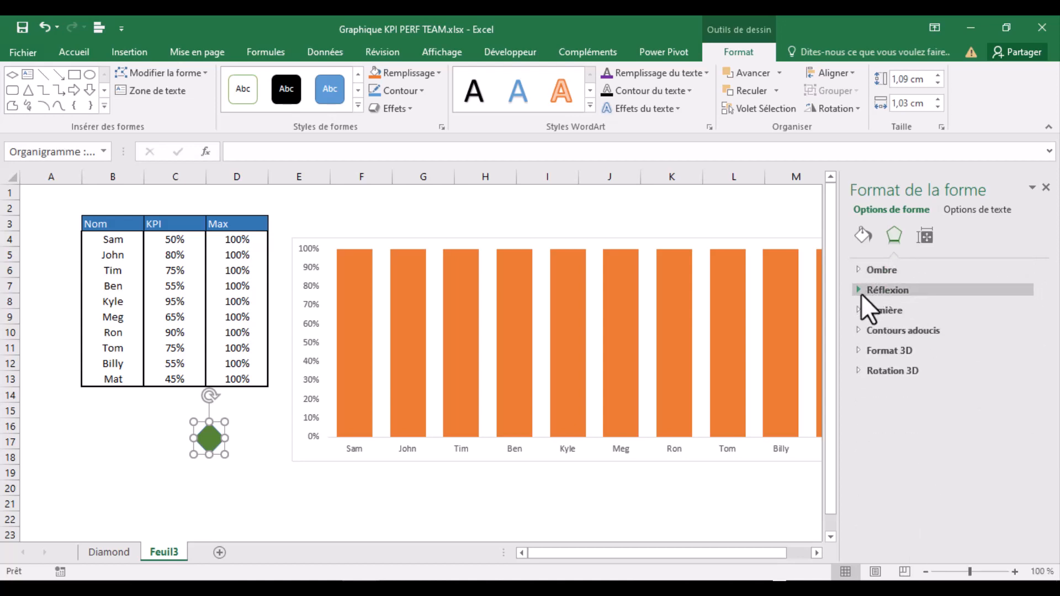
pyautogui.click(862, 353)
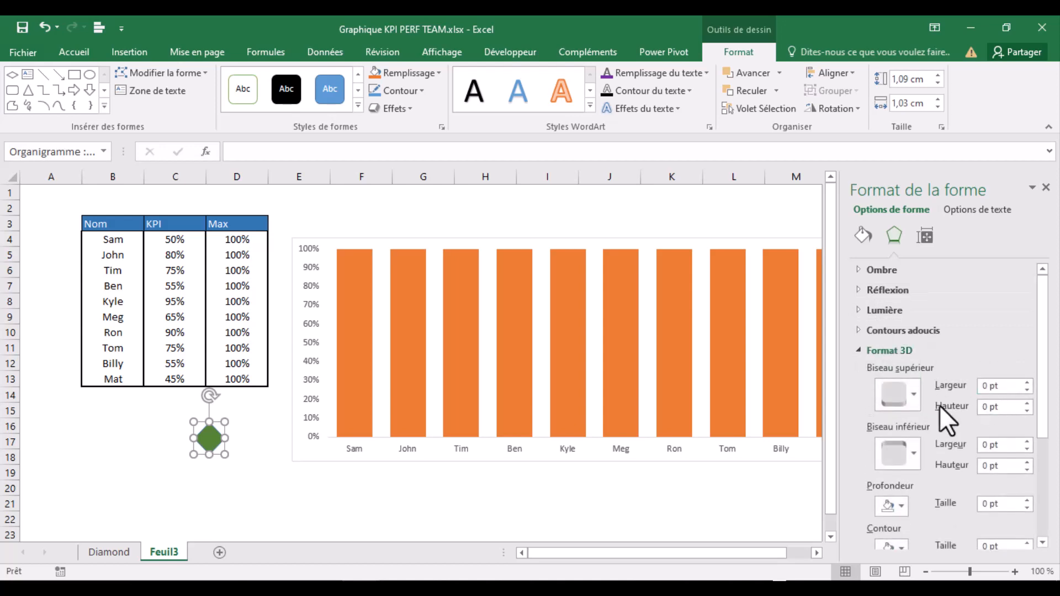
pyautogui.click(917, 398)
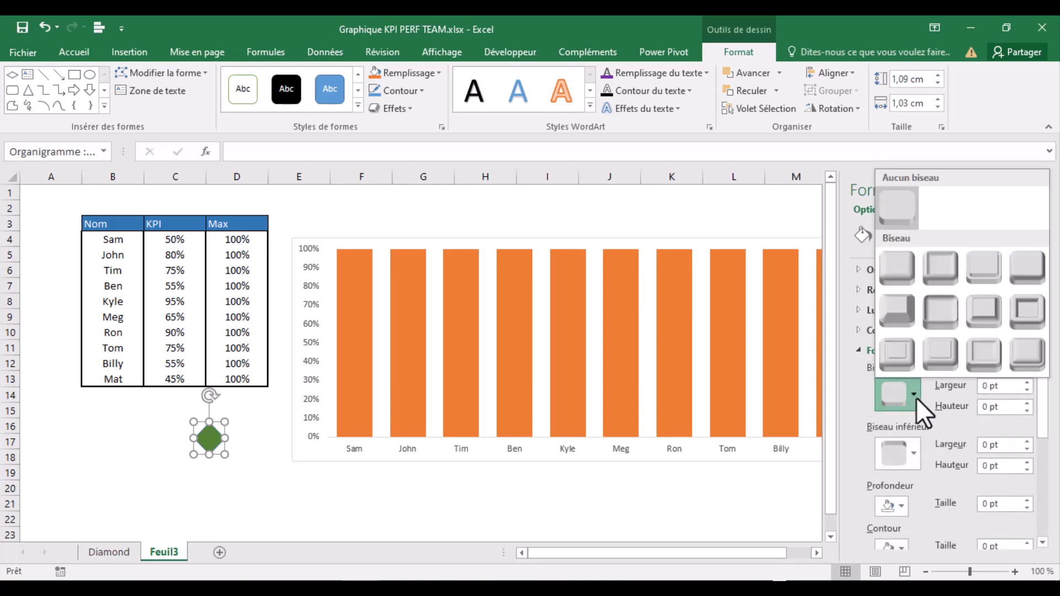
pyautogui.click(896, 317)
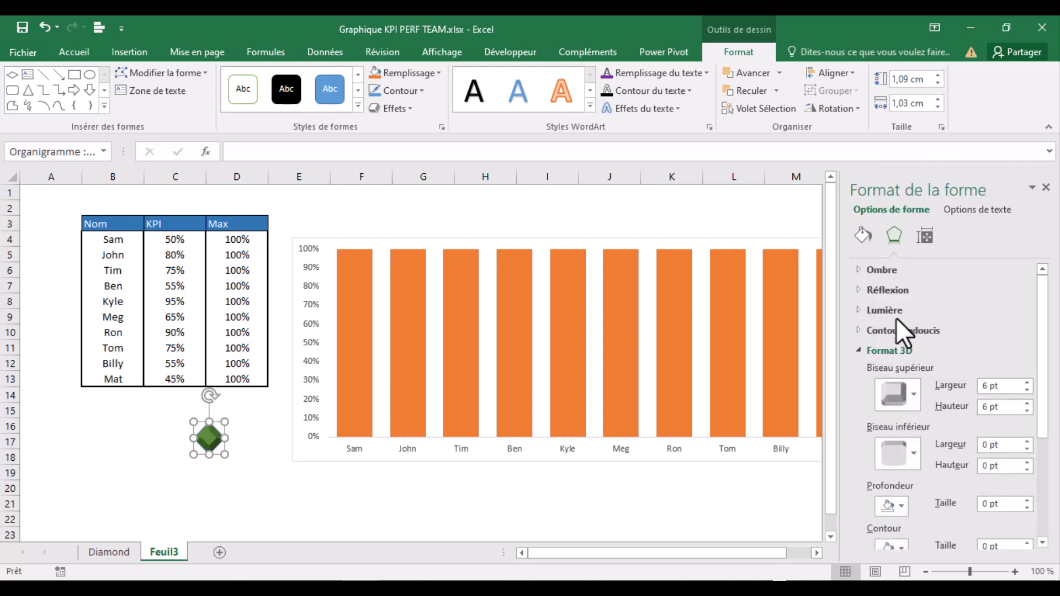
pyautogui.click(857, 353)
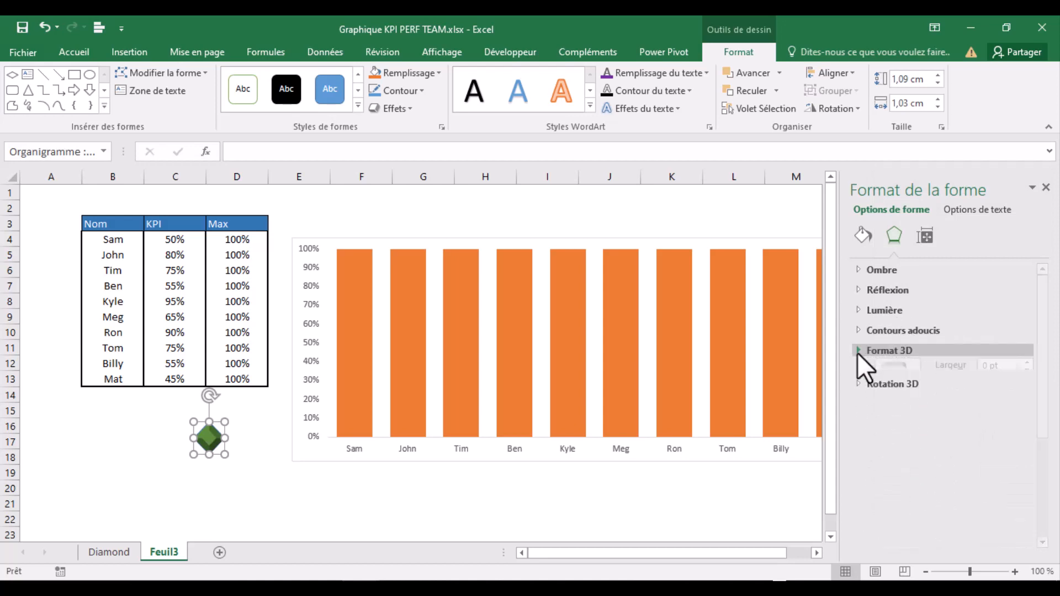
# Add an outer shadow cast straight below the diamond, with 60% transparency, 4 pt blur, 90° angle and 3 pt distance
pyautogui.click(859, 269)
pyautogui.click(1023, 291)
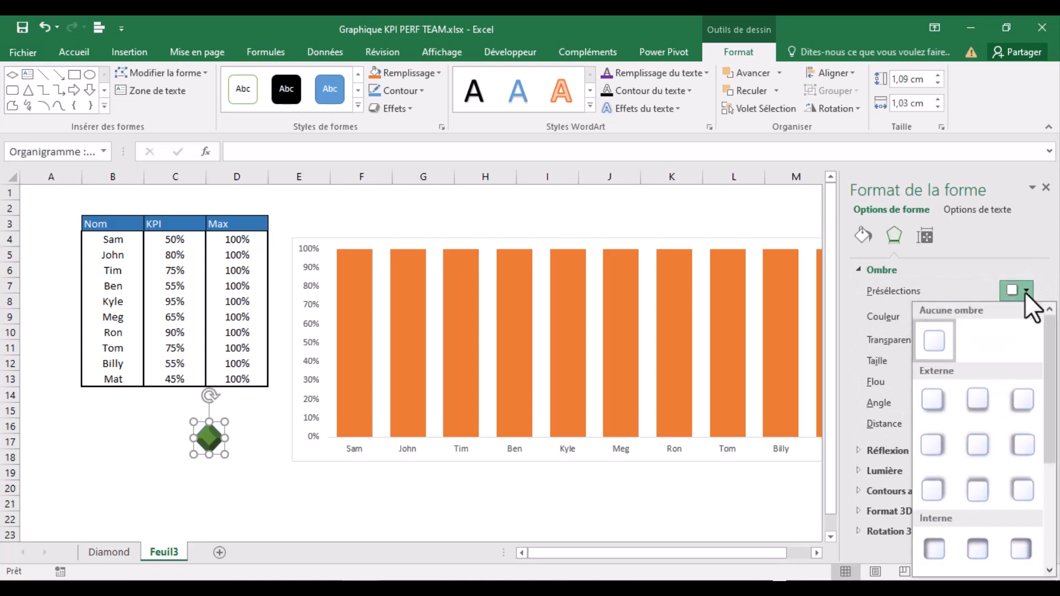
pyautogui.click(983, 397)
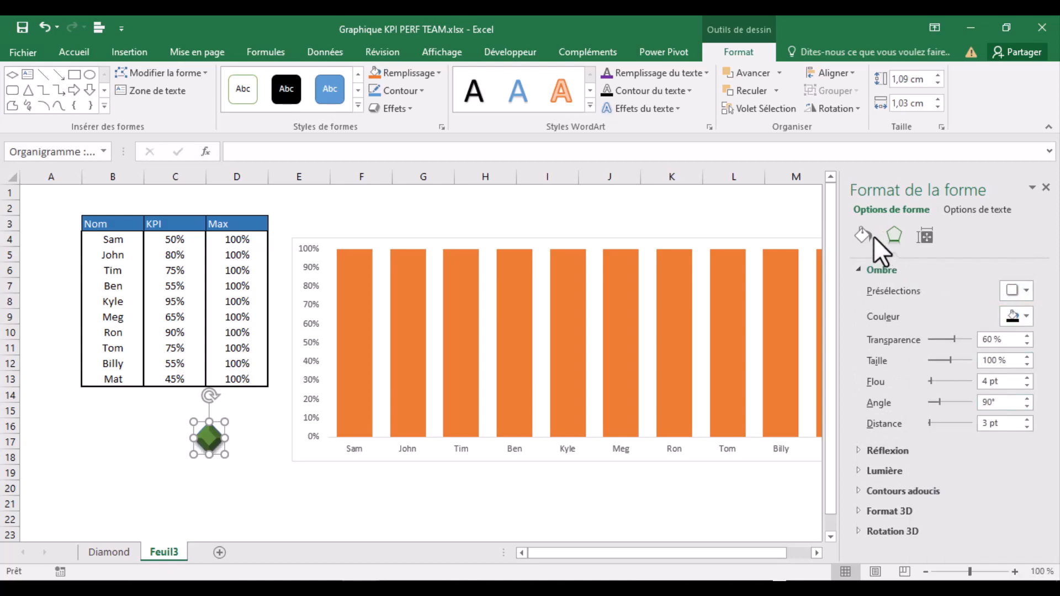
pyautogui.click(860, 269)
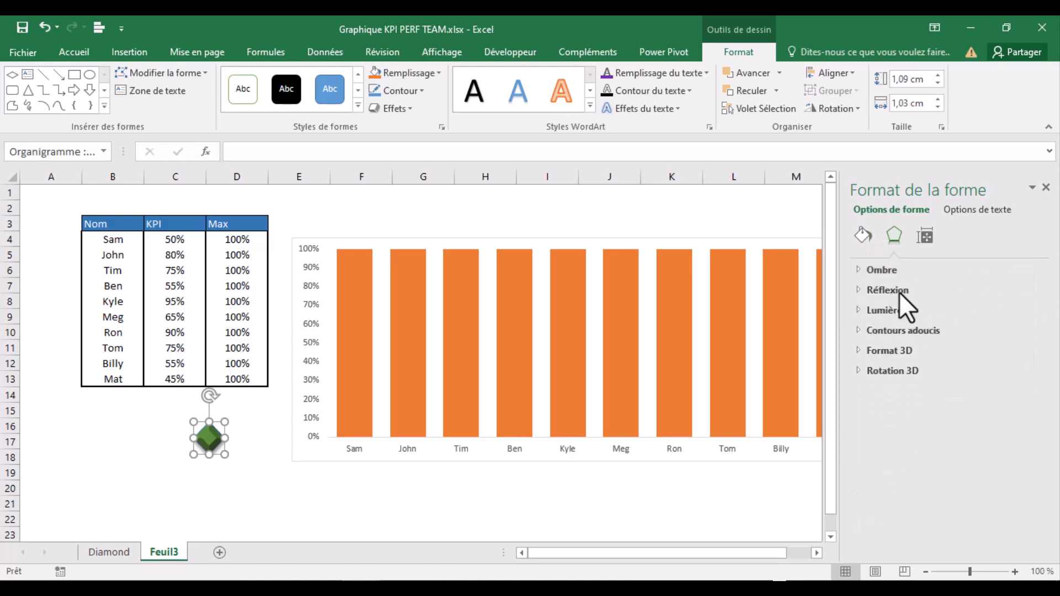
# Add a short touching reflection to the diamond with 48% transparency, 35% size, 0.5 pt blur and 0 pt distance
pyautogui.click(859, 290)
pyautogui.click(1025, 312)
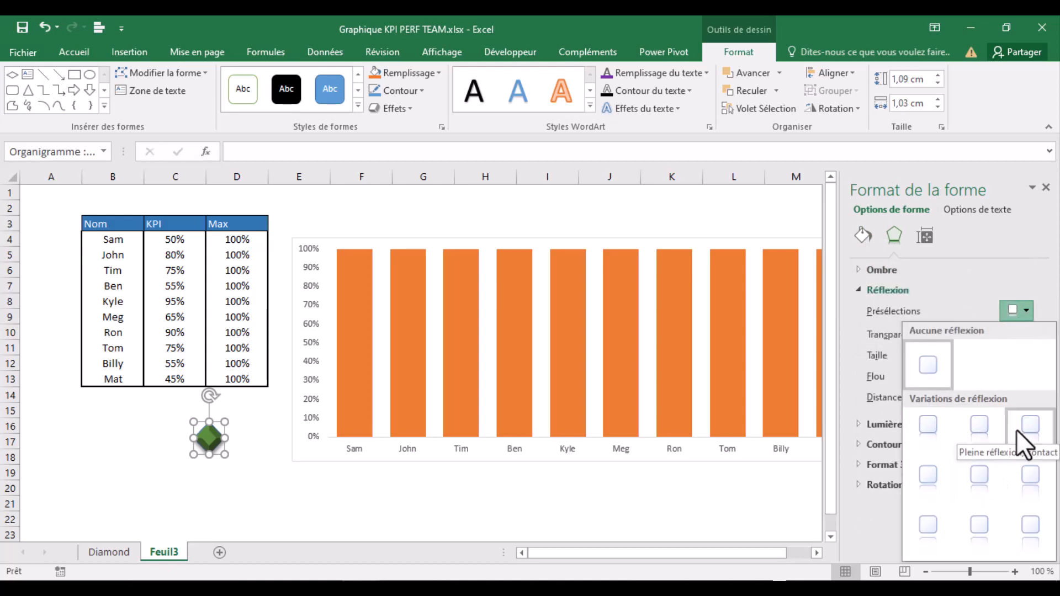
pyautogui.click(937, 422)
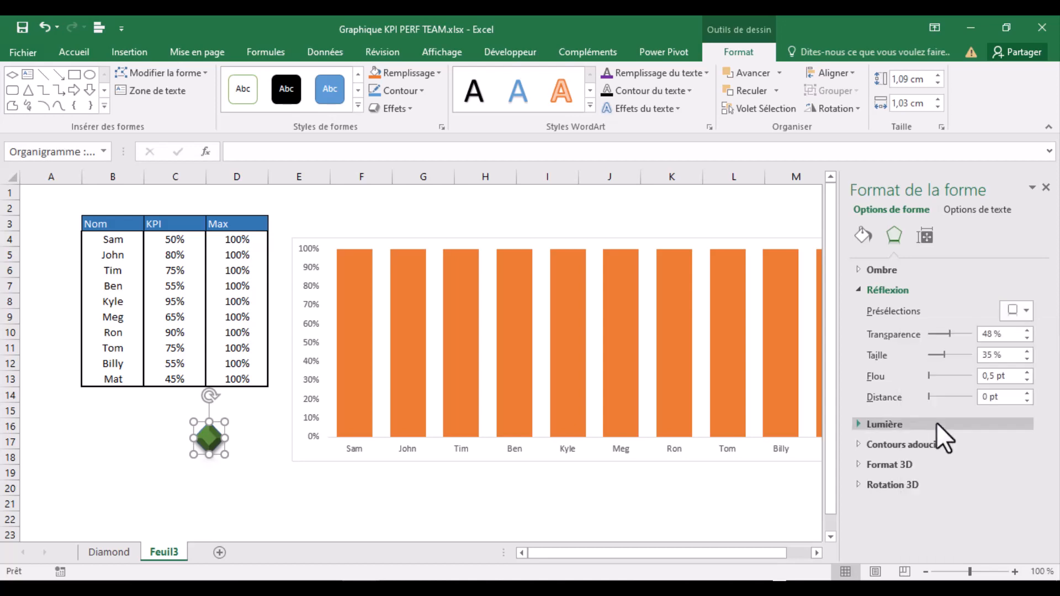
# Remove the green diamond's outline and deselect the shape
pyautogui.click(926, 239)
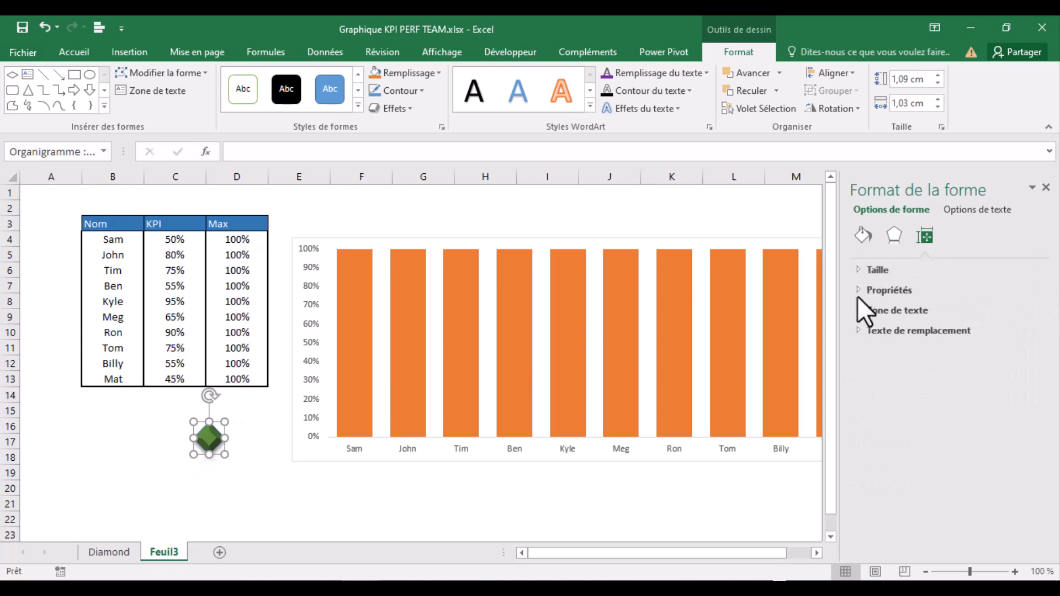
pyautogui.click(862, 234)
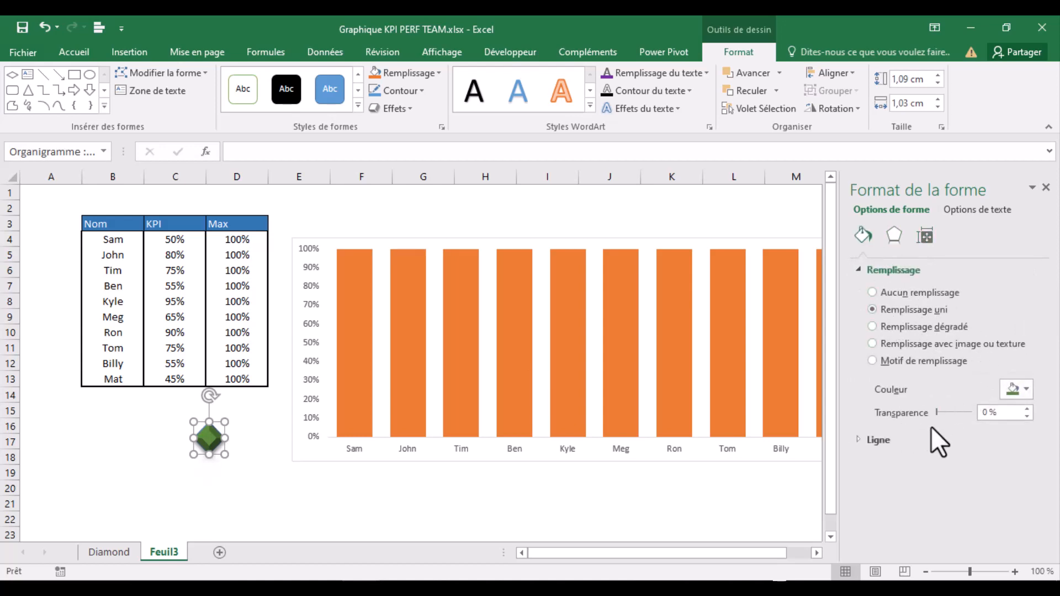
pyautogui.click(895, 442)
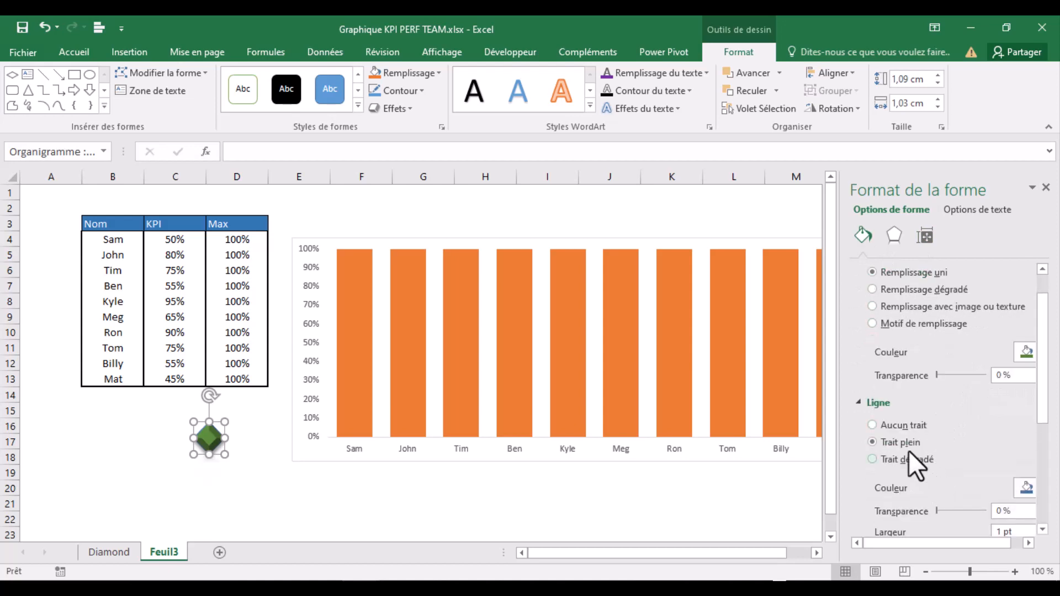
pyautogui.click(873, 426)
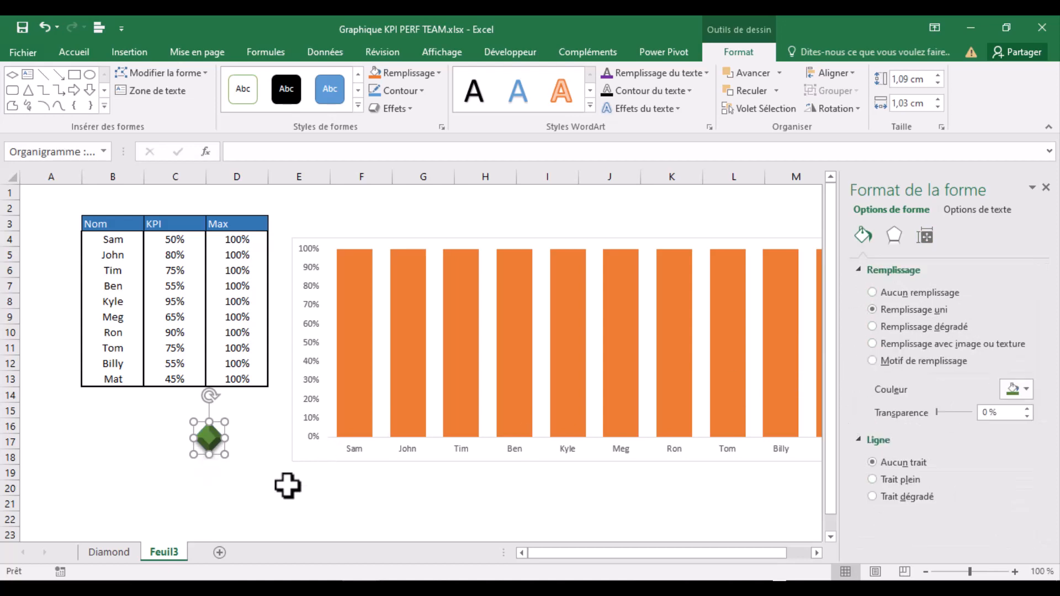
pyautogui.click(243, 487)
pyautogui.click(209, 438)
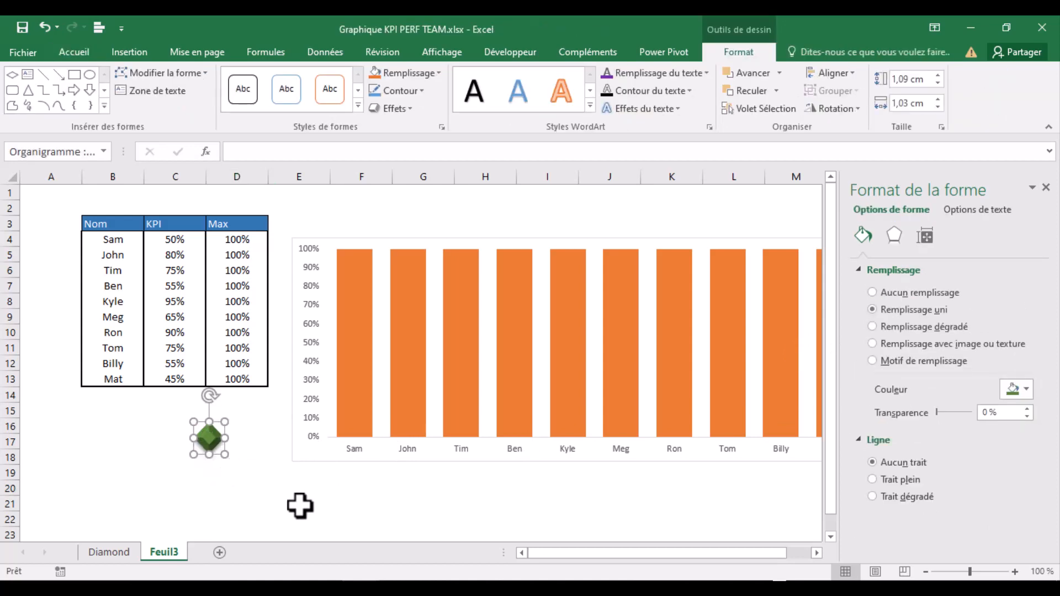
pyautogui.click(298, 504)
# Set the green diamond's 3D material to the first special-effect preset, with dark edges, and close the shape formatting options
pyautogui.click(209, 438)
pyautogui.click(895, 235)
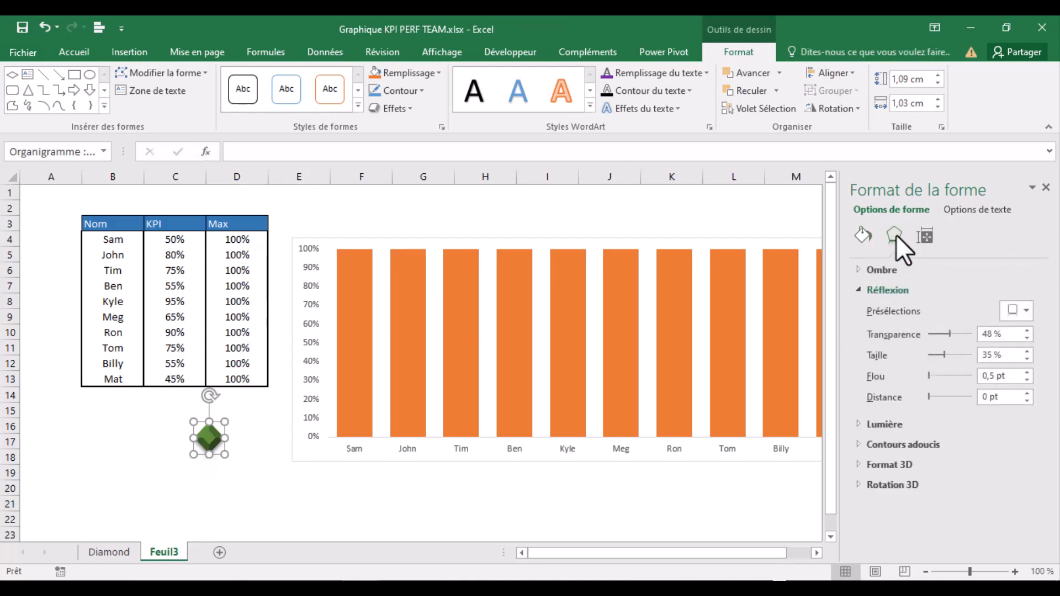
pyautogui.click(857, 290)
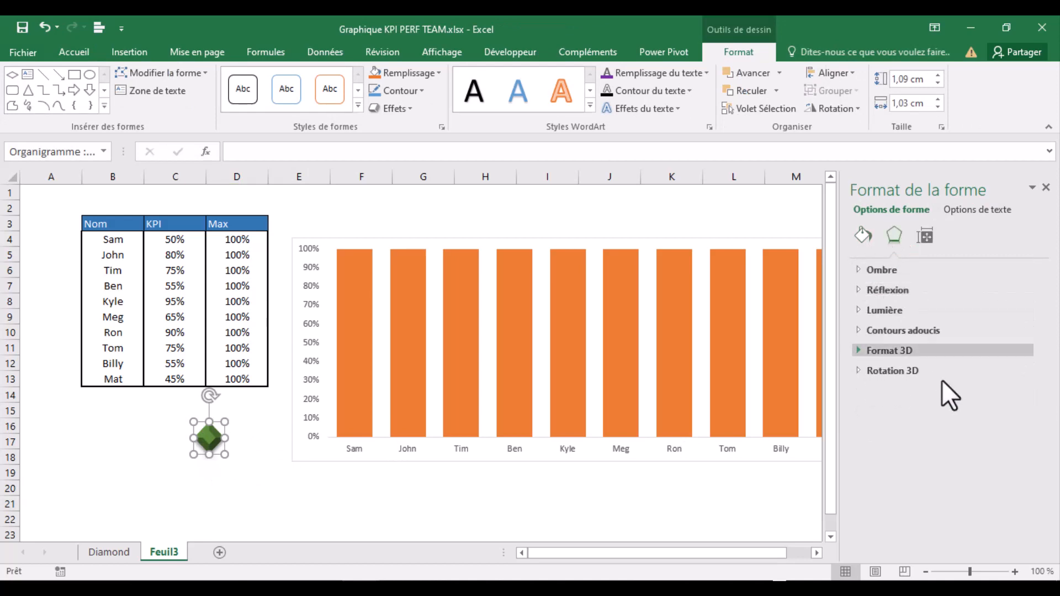
pyautogui.click(862, 370)
pyautogui.click(857, 368)
pyautogui.click(858, 350)
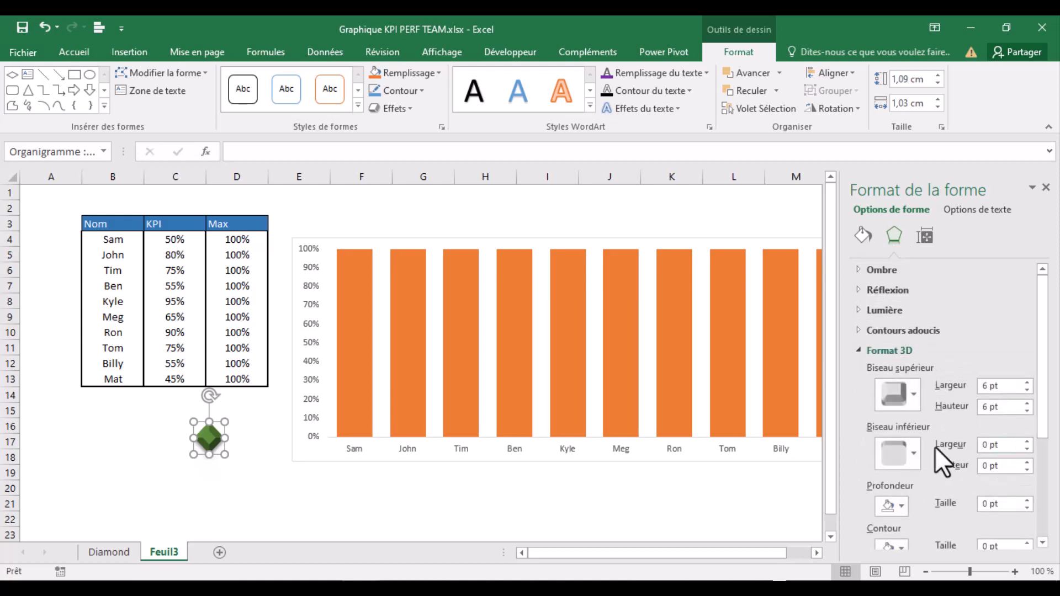
pyautogui.click(909, 463)
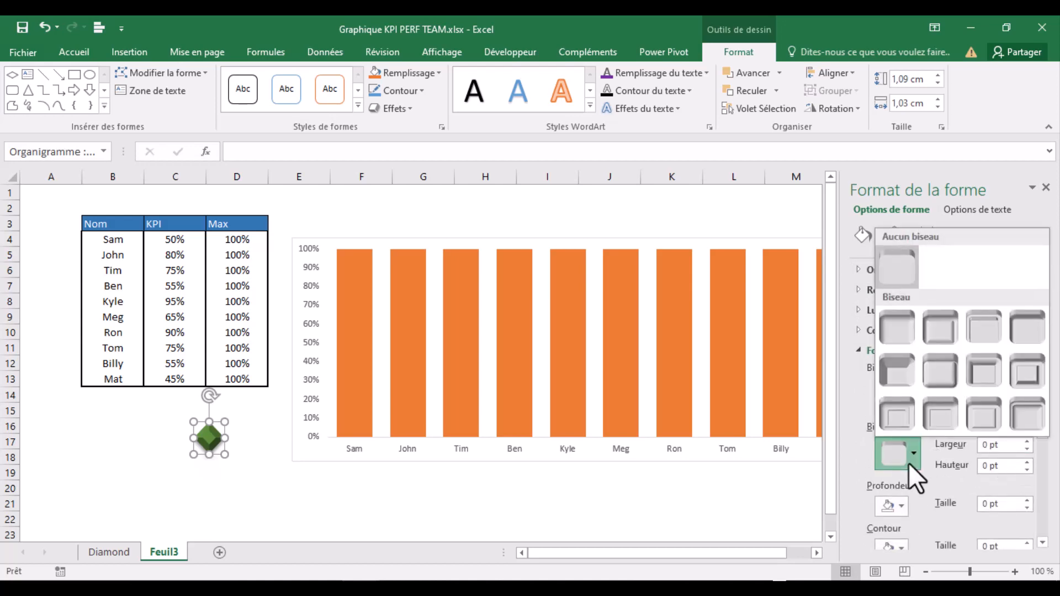
pyautogui.click(909, 442)
pyautogui.scroll(-5, 939, 465)
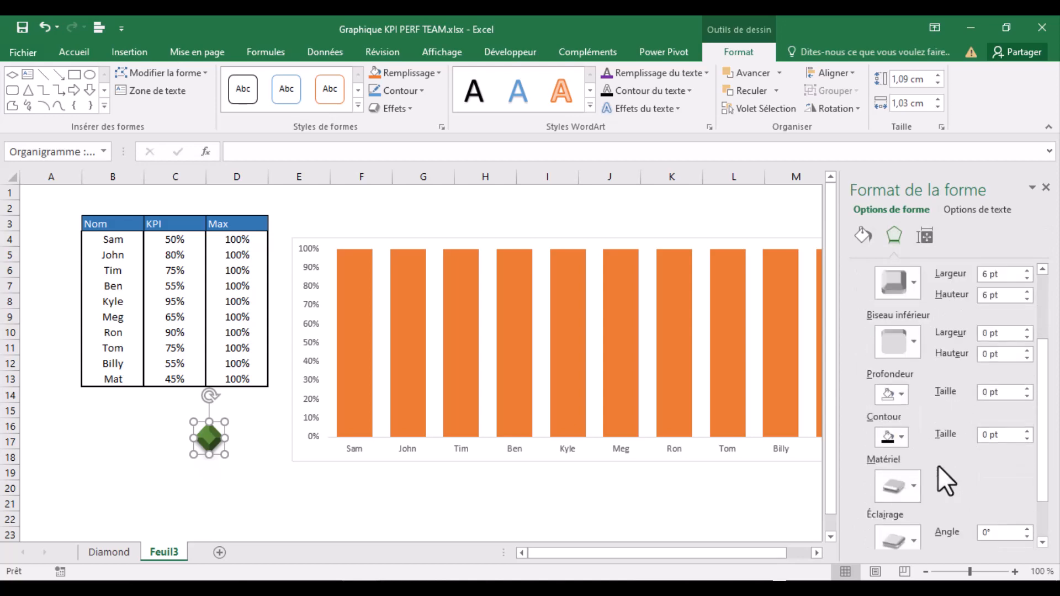
pyautogui.click(913, 428)
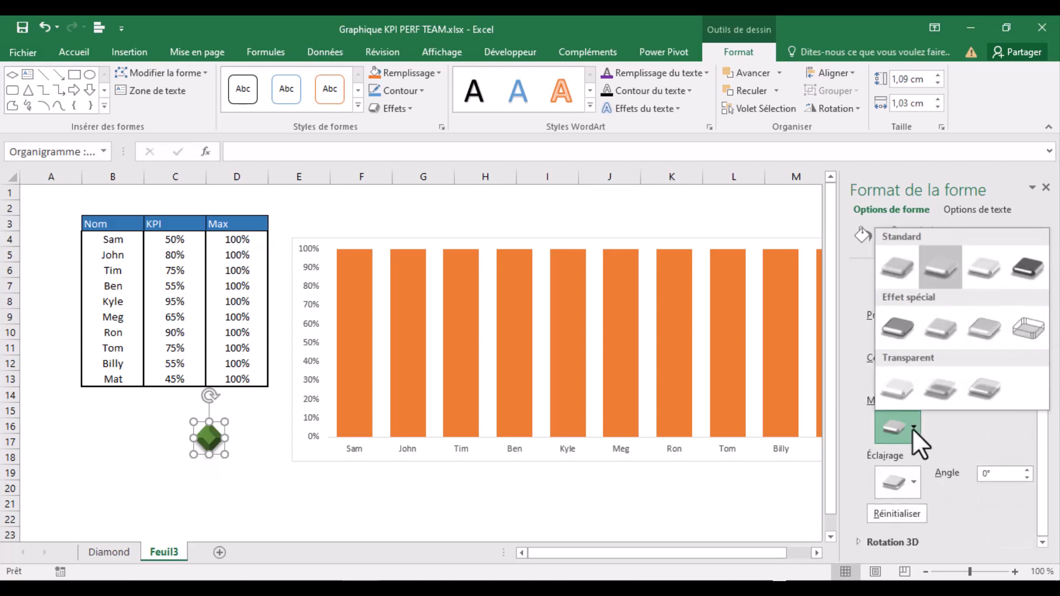
pyautogui.click(903, 324)
pyautogui.click(333, 490)
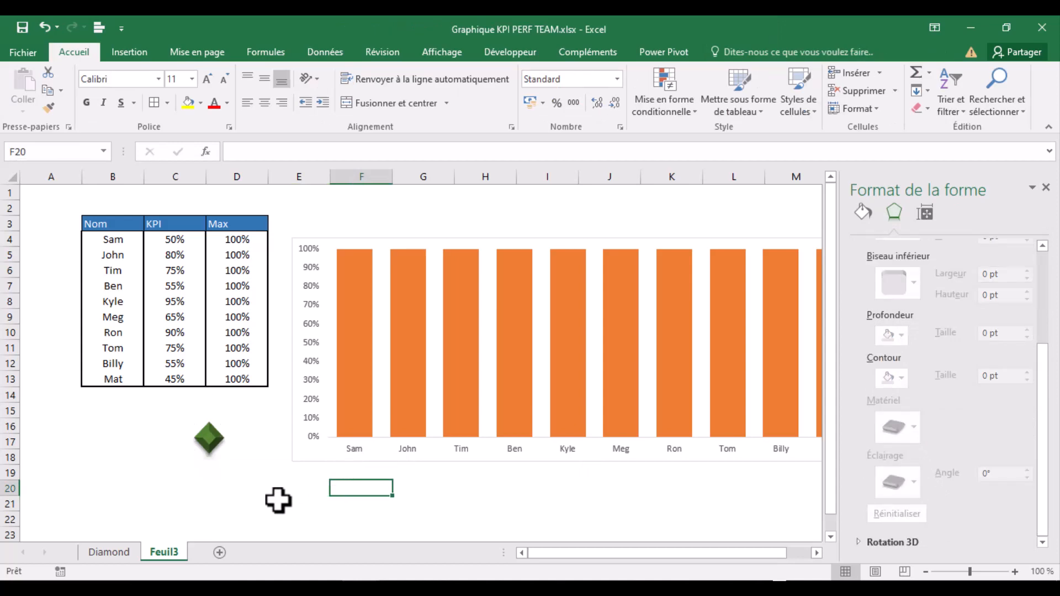
pyautogui.click(1045, 187)
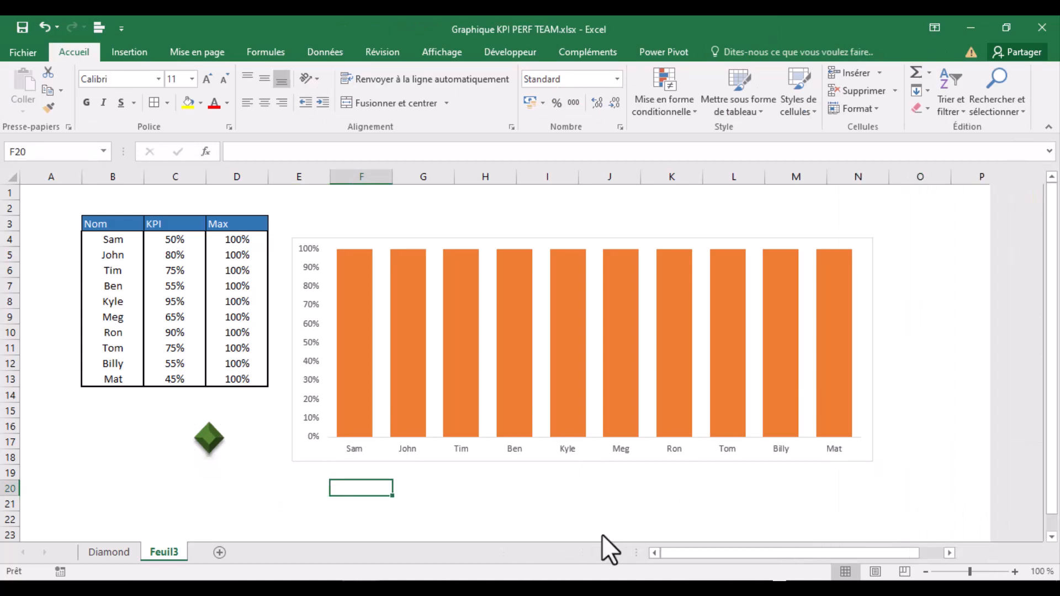
# Enlarge the green diamond slightly to about 1.3 cm high and 1.24 cm wide, and deselect it
pyautogui.click(209, 438)
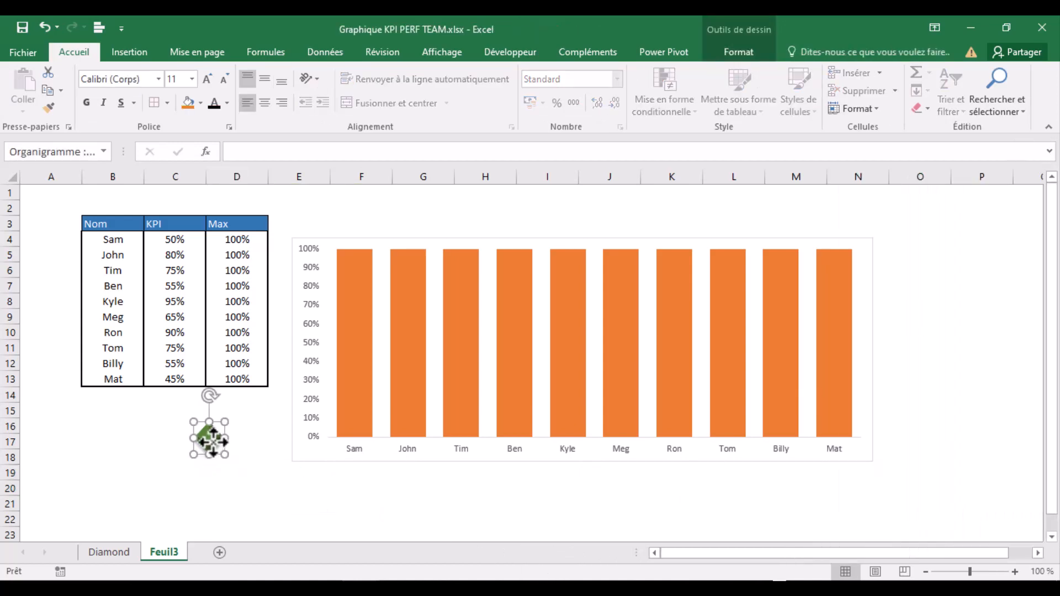
pyautogui.moveTo(225, 455); pyautogui.dragTo(231, 461)
pyautogui.click(277, 506)
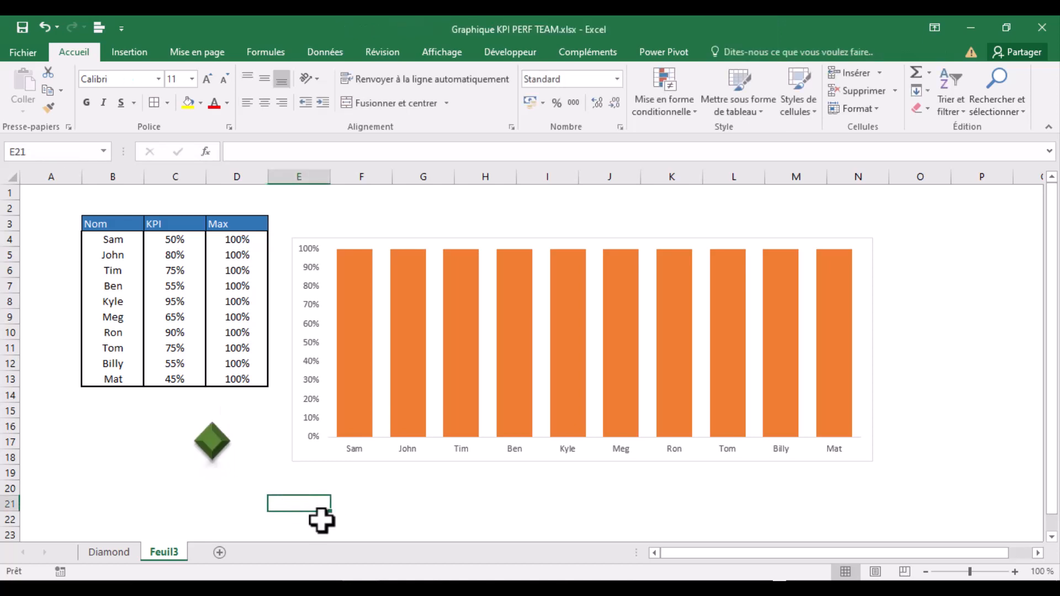
# Copy the green diamond and paste the duplicate below it at cell D20
pyautogui.click(209, 444)
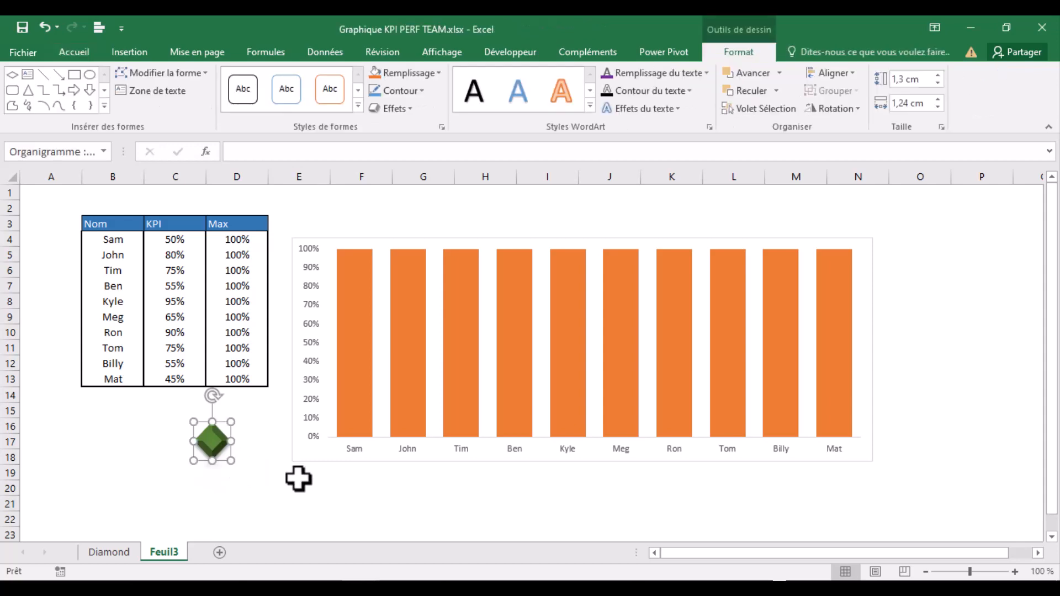
pyautogui.click(246, 482)
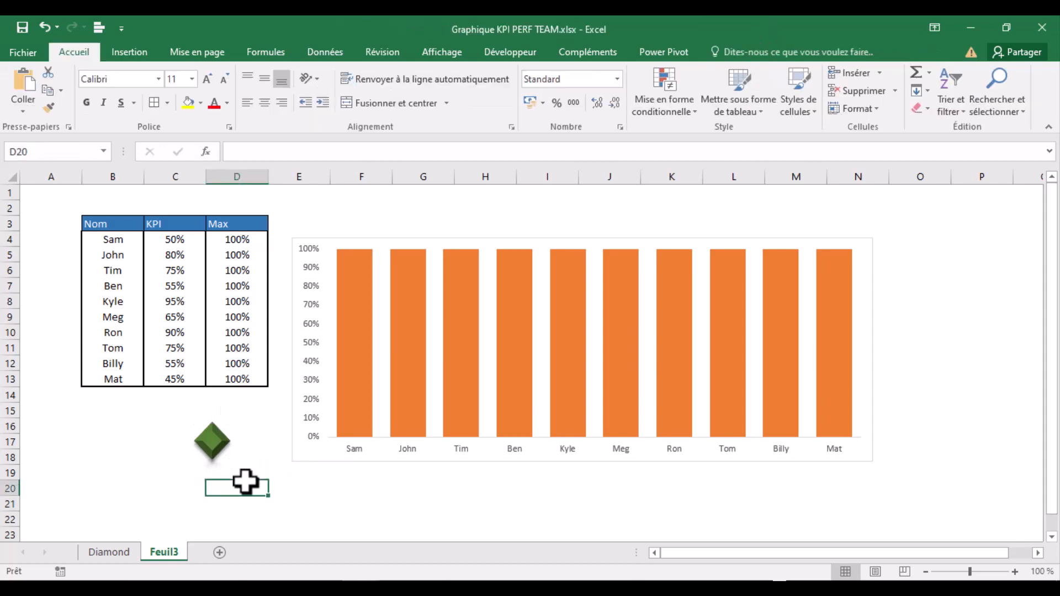
pyautogui.hotkey('ctrl', 'v')
# Format the duplicated diamond with no fill and a solid outline, and close the shape formatting options
pyautogui.rightClick(222, 499)
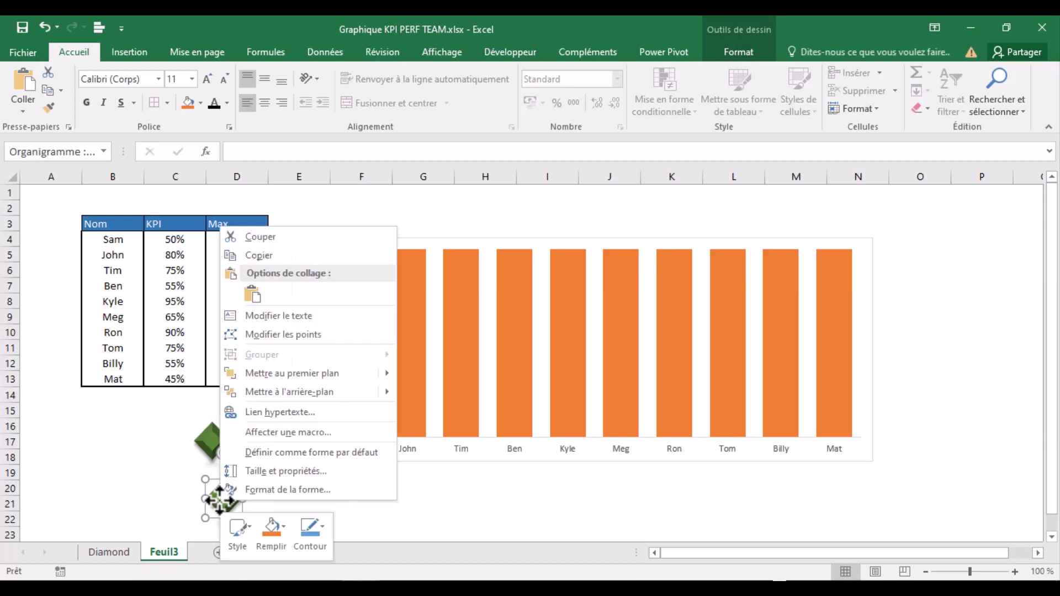
pyautogui.click(270, 490)
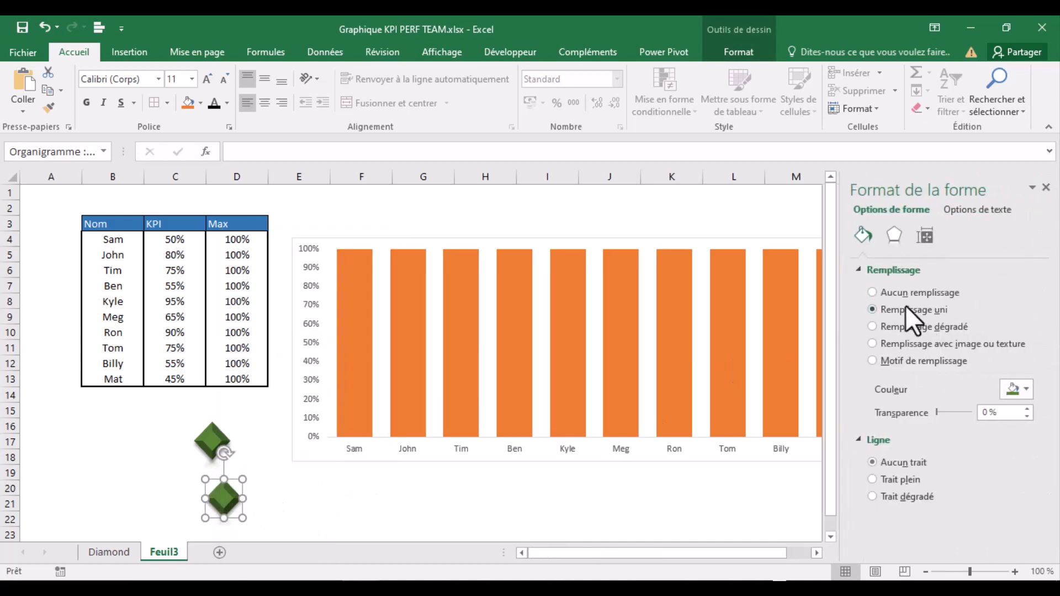
pyautogui.click(874, 292)
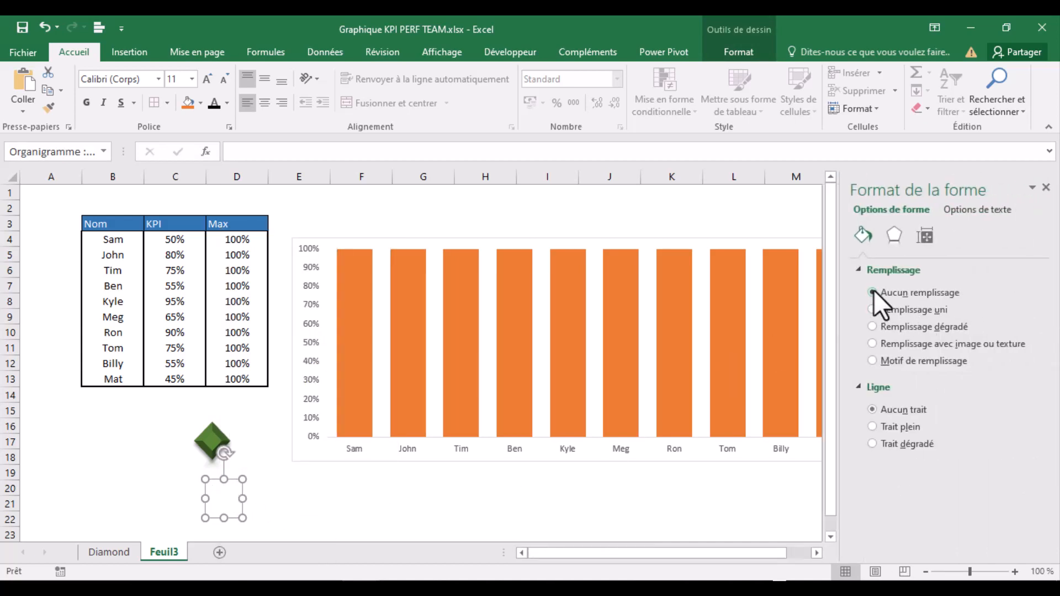
pyautogui.click(874, 425)
pyautogui.click(519, 506)
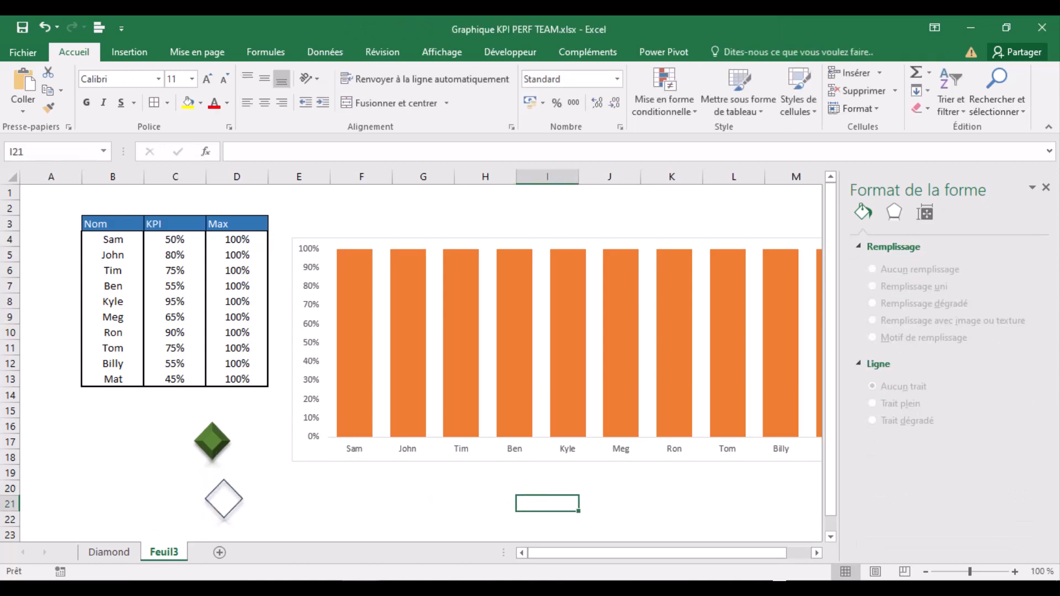
pyautogui.click(1045, 188)
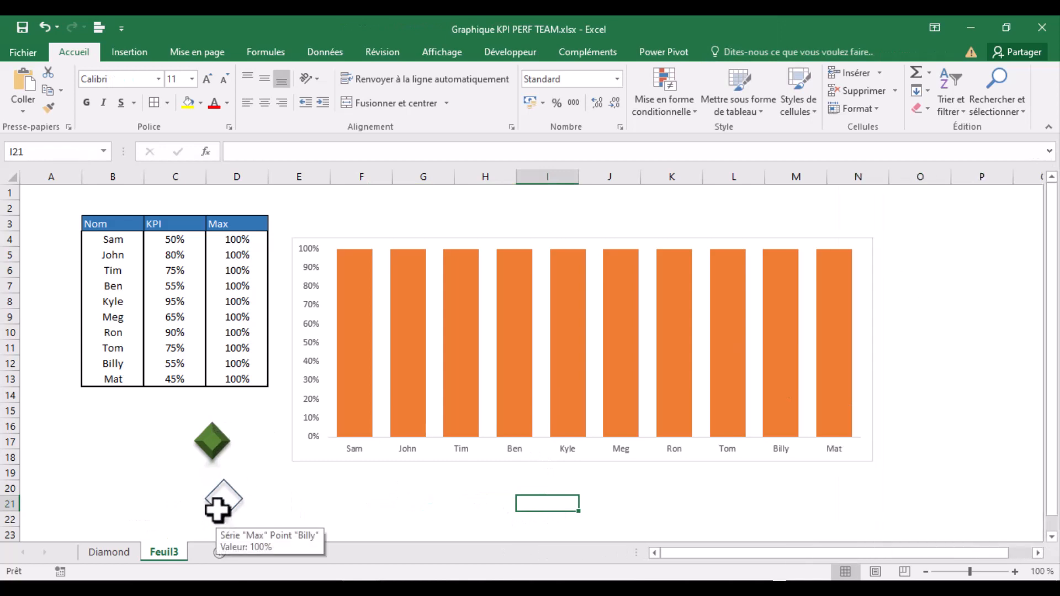
# Copy the outlined diamond and paste it onto the orange Max columns as their picture fill
pyautogui.click(217, 509)
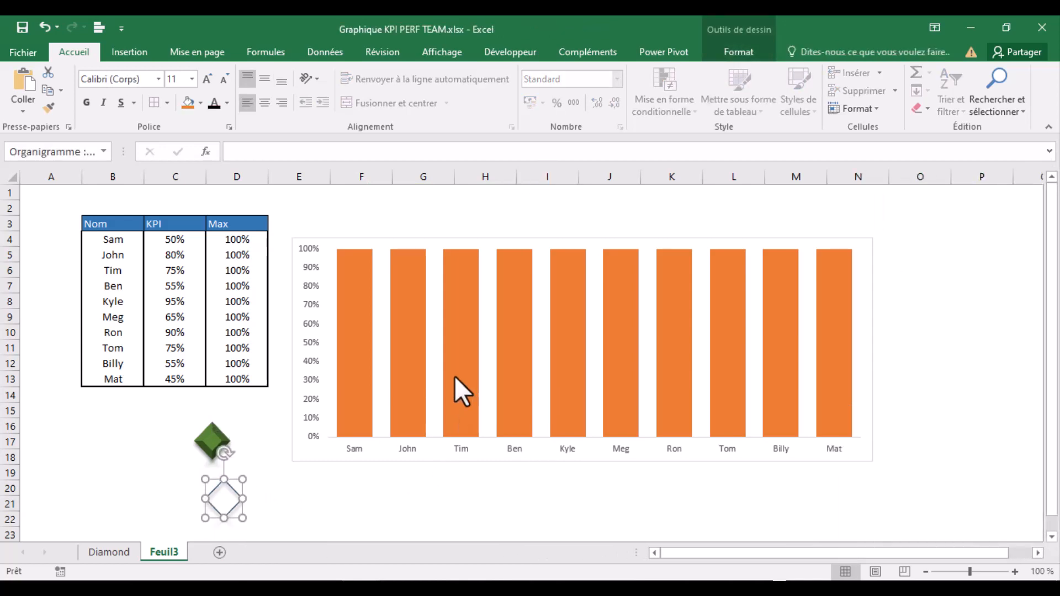
pyautogui.click(396, 310)
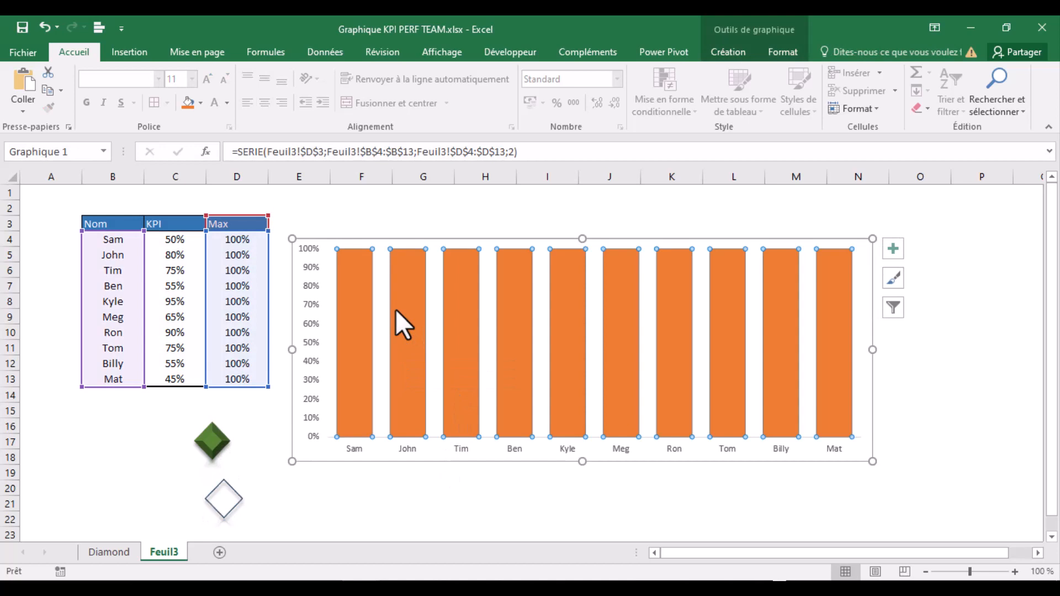
pyautogui.hotkey('ctrl', 'v')
pyautogui.click(834, 347)
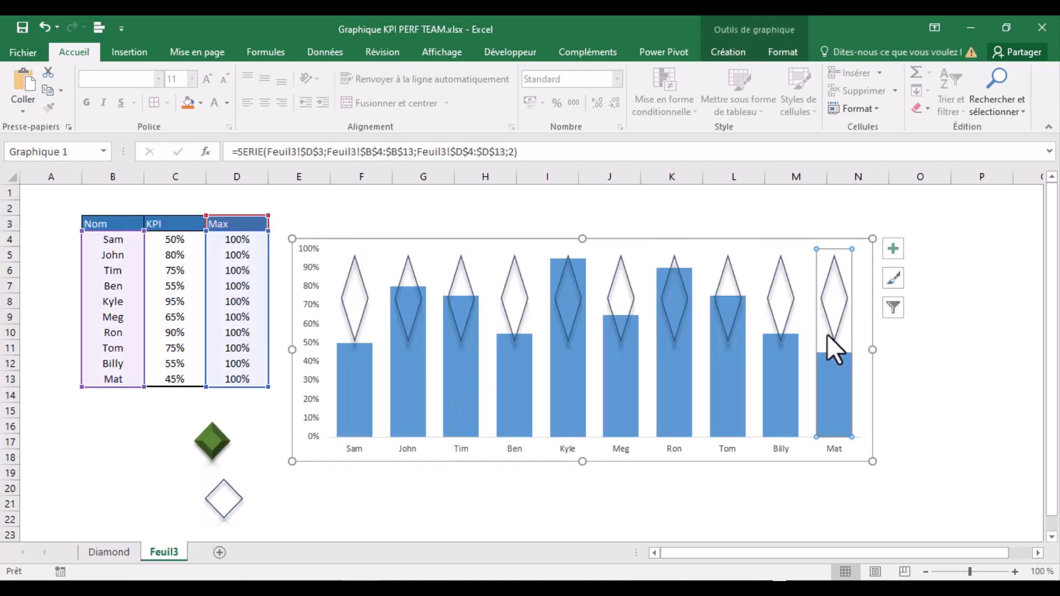
pyautogui.click(353, 300)
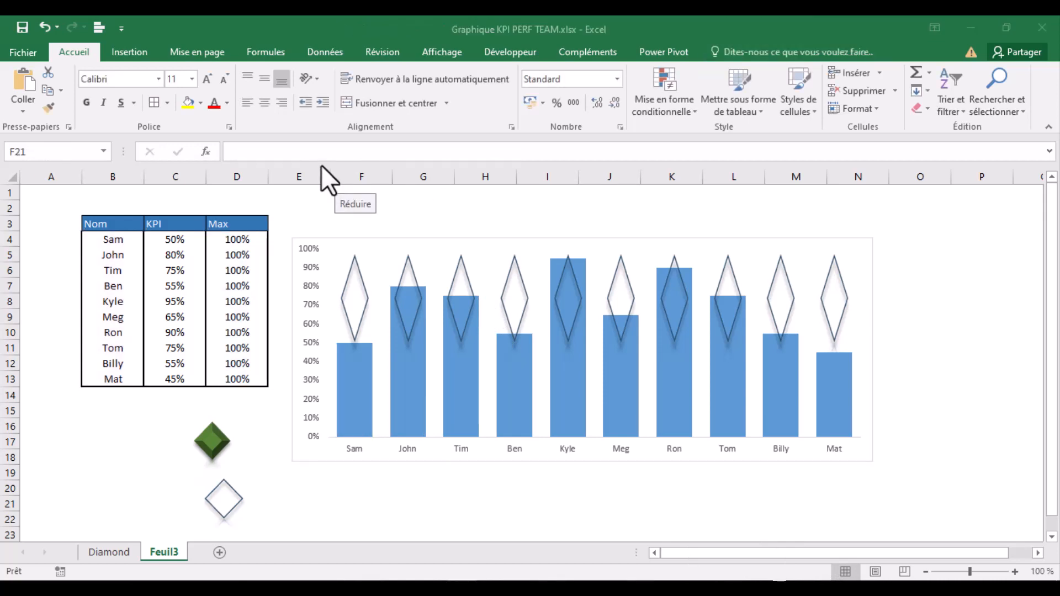
# Remove the shadow from the outlined diamond below the table using the no-shadow preset
pyautogui.click(228, 479)
pyautogui.click(230, 494)
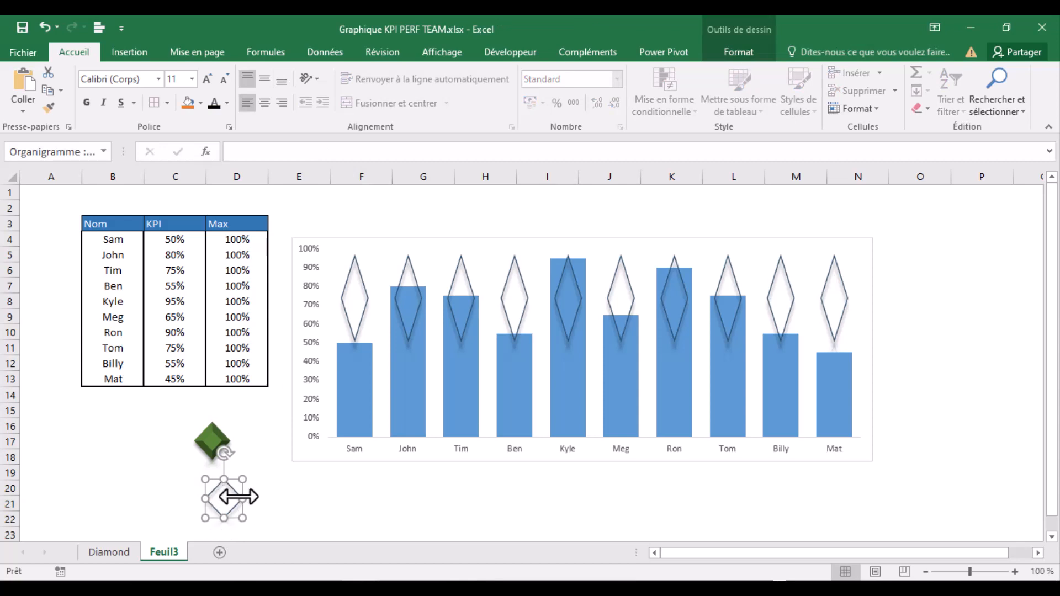
pyautogui.rightClick(225, 493)
pyautogui.click(223, 495)
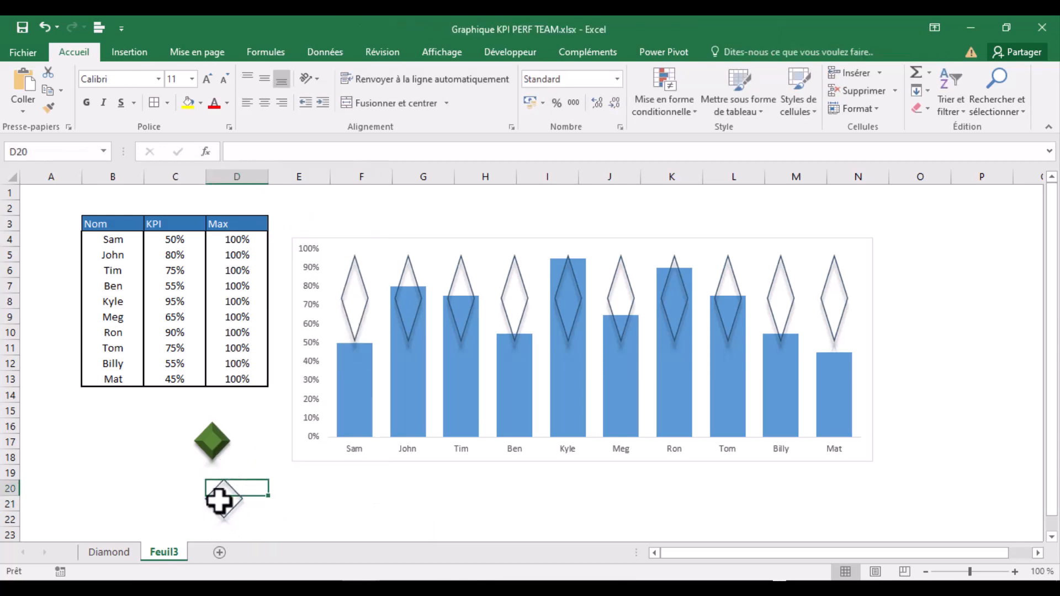
pyautogui.click(220, 498)
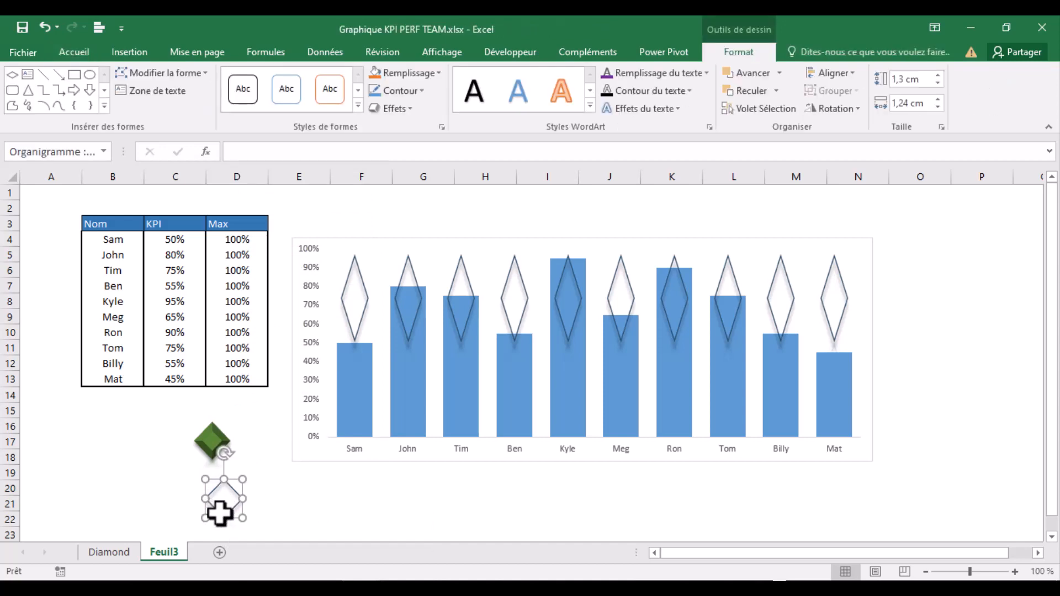
pyautogui.rightClick(221, 503)
pyautogui.press('Escape')
pyautogui.hotkey('ctrl', '1')
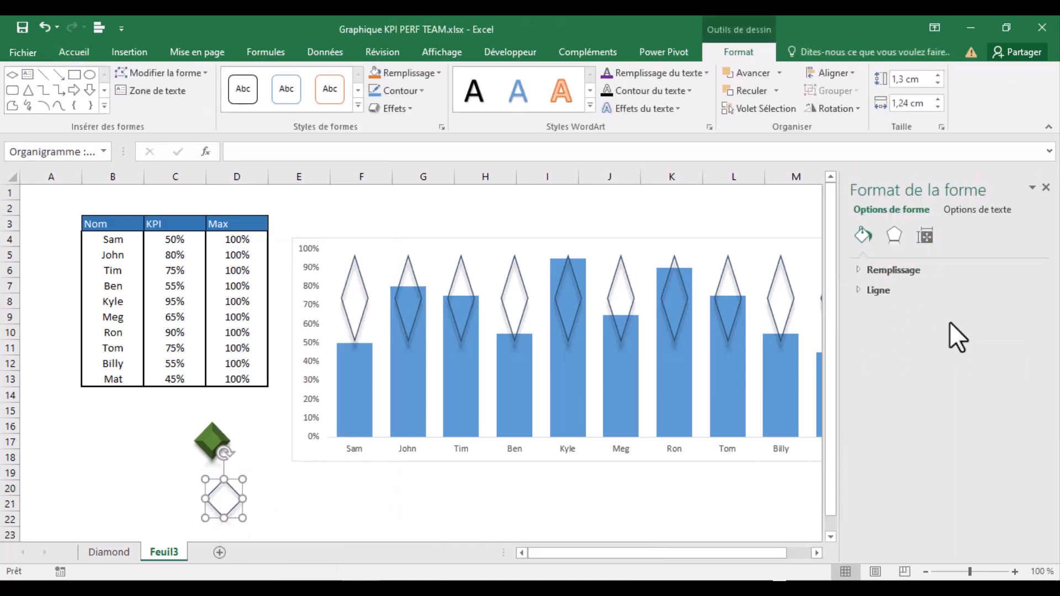
pyautogui.click(891, 237)
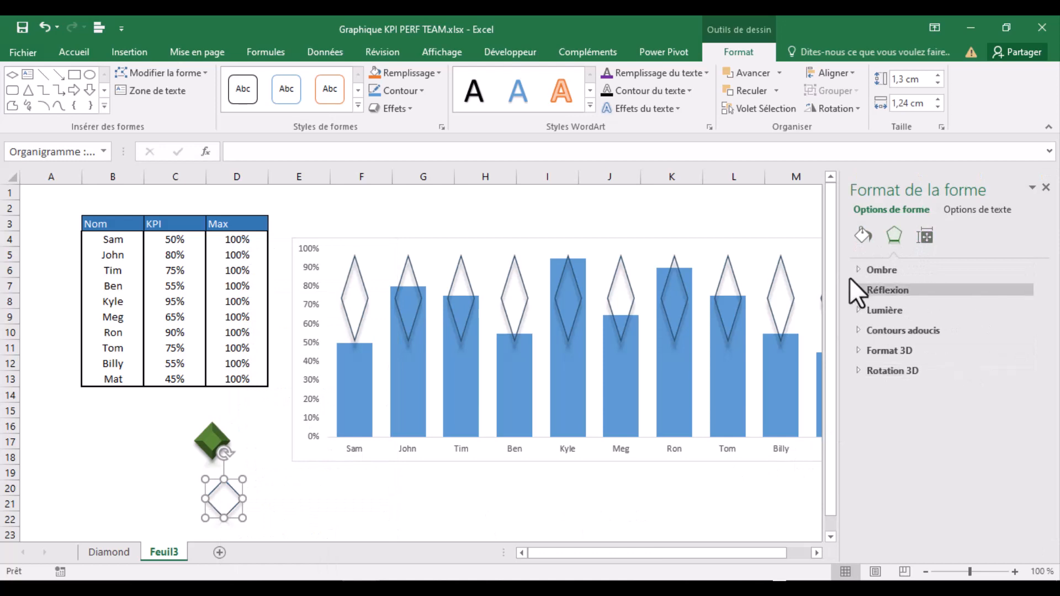
pyautogui.click(862, 270)
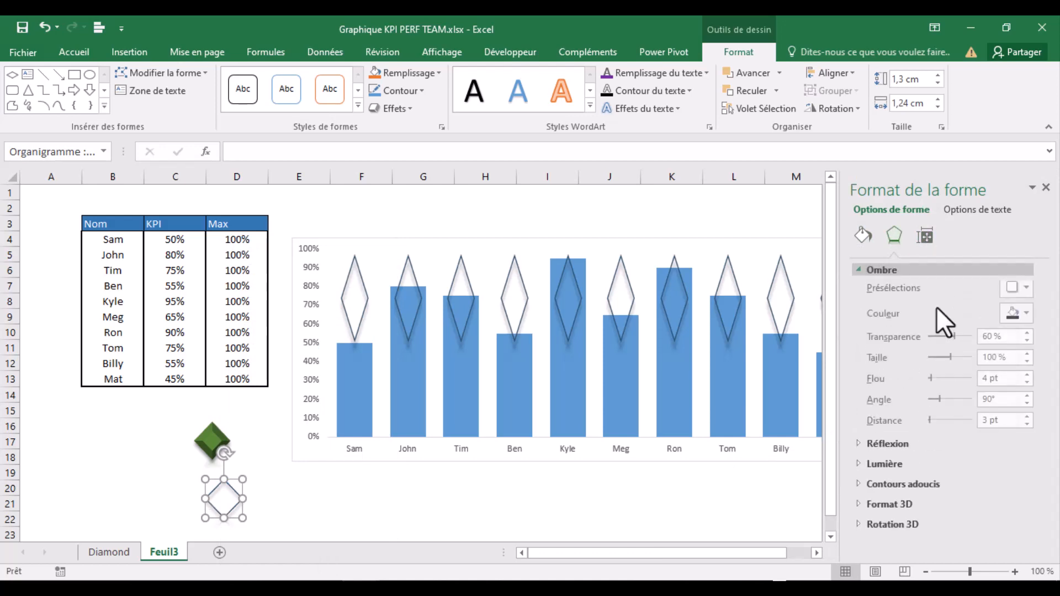
pyautogui.click(1011, 291)
pyautogui.click(938, 347)
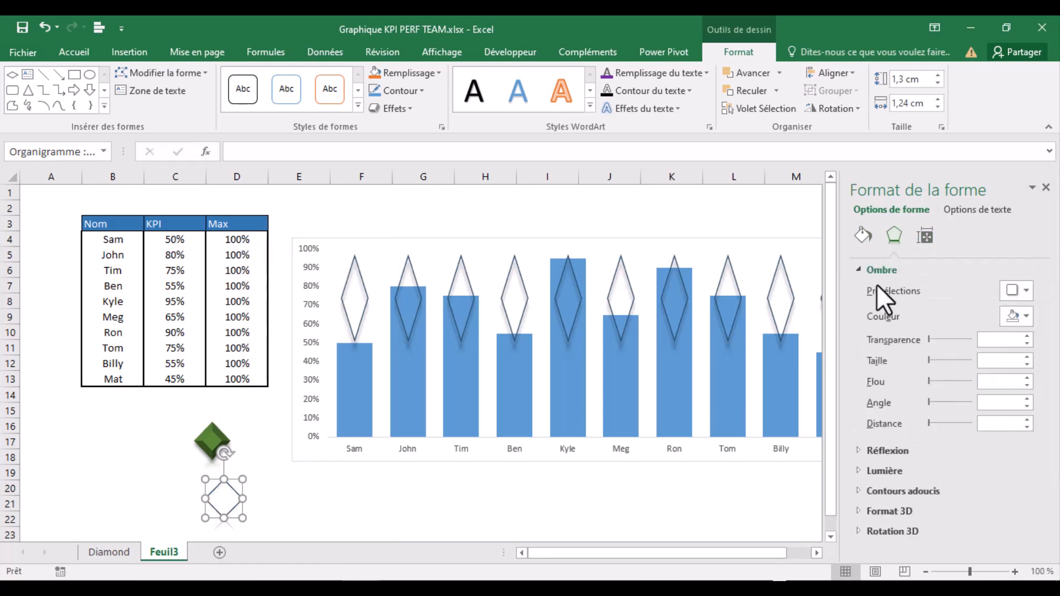
pyautogui.doubleClick(862, 272)
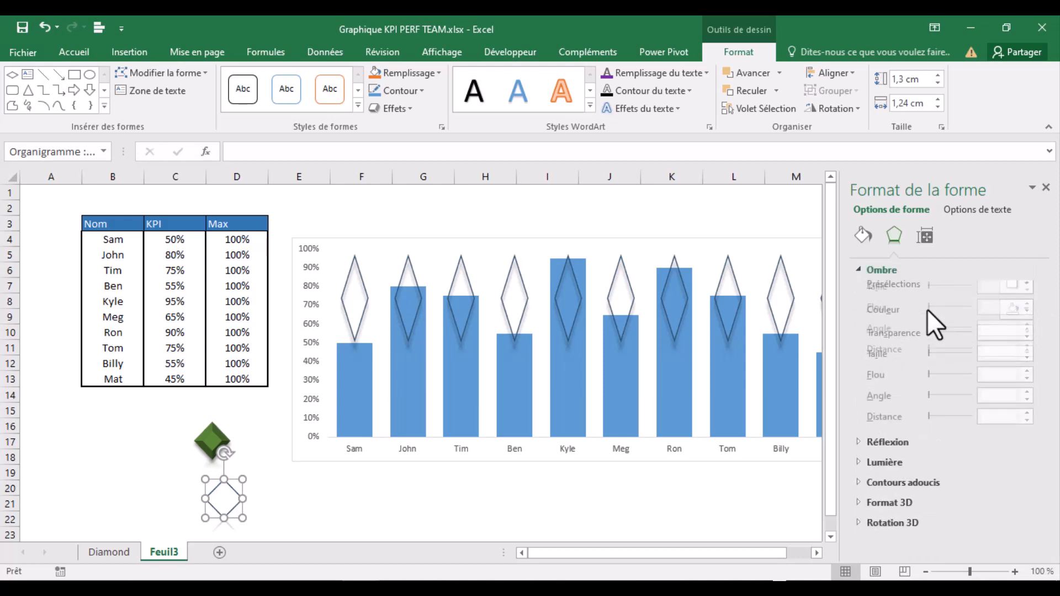
pyautogui.doubleClick(855, 272)
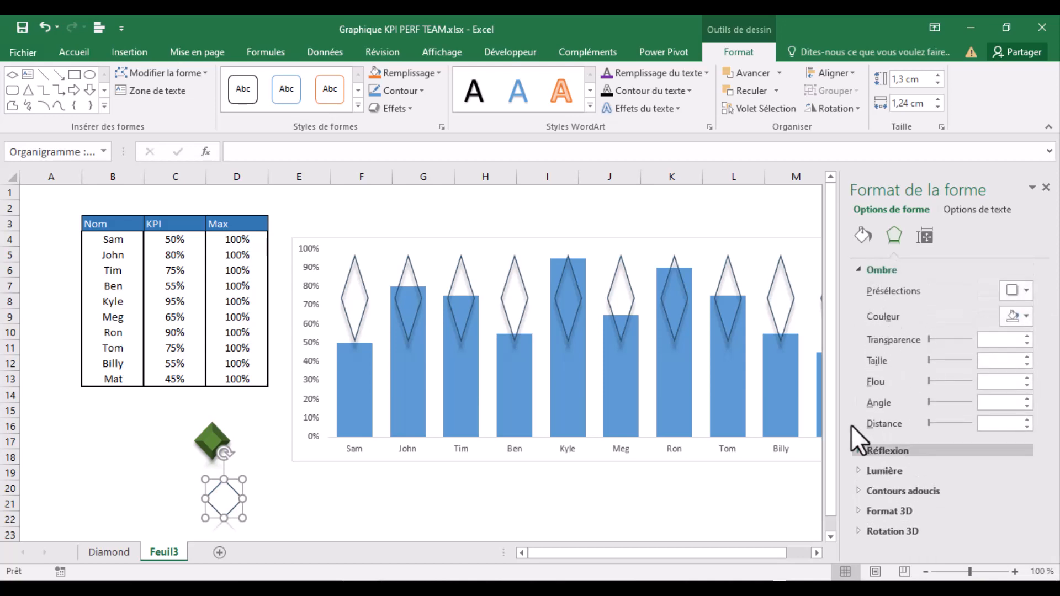
pyautogui.click(862, 270)
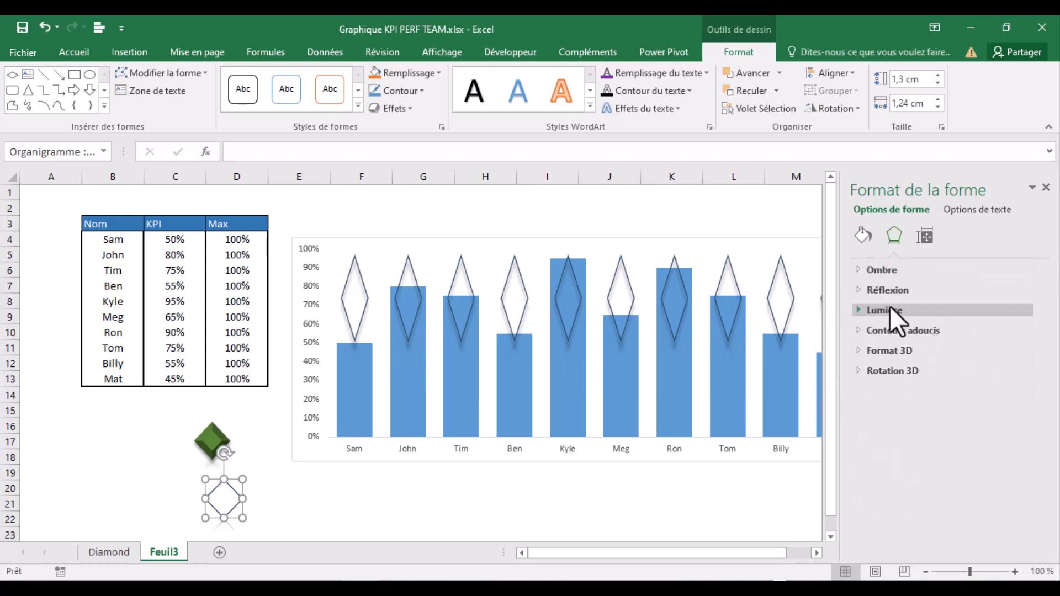
# Set the outlined diamond's reflection preset to no reflection
pyautogui.click(857, 290)
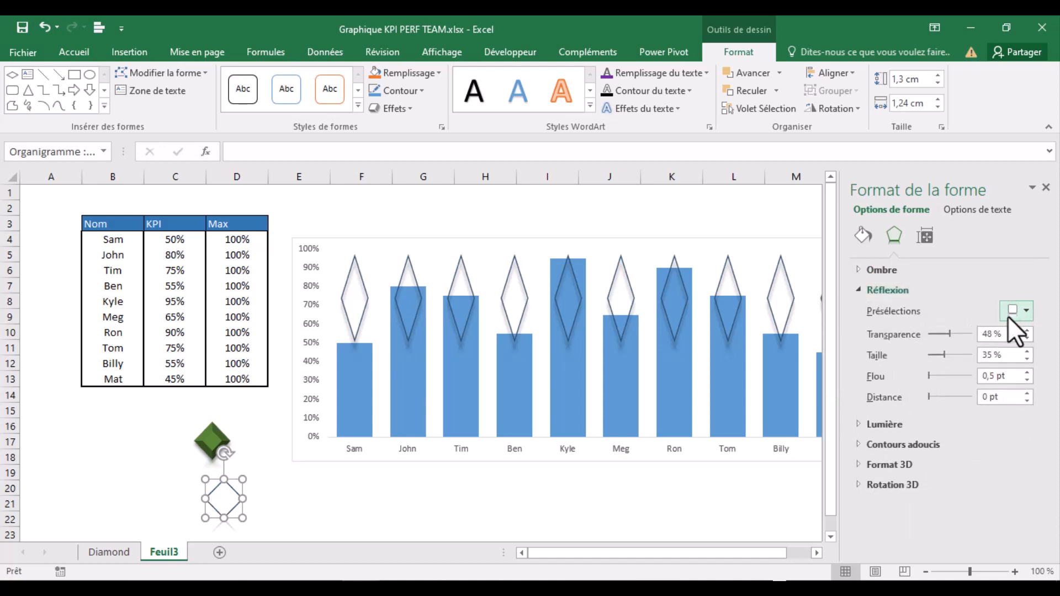
pyautogui.click(1028, 311)
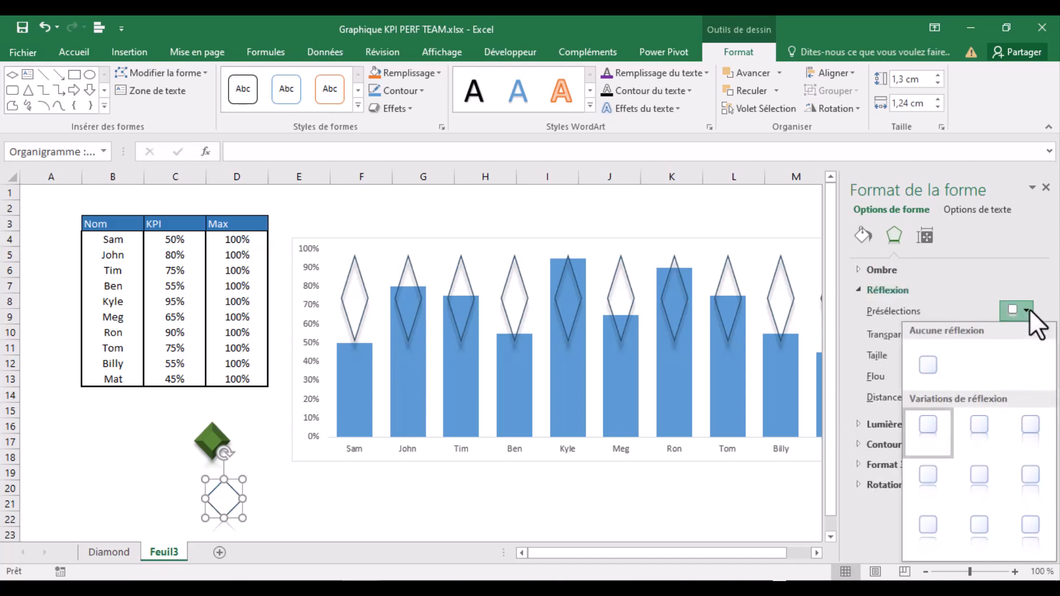
pyautogui.click(939, 358)
pyautogui.click(857, 290)
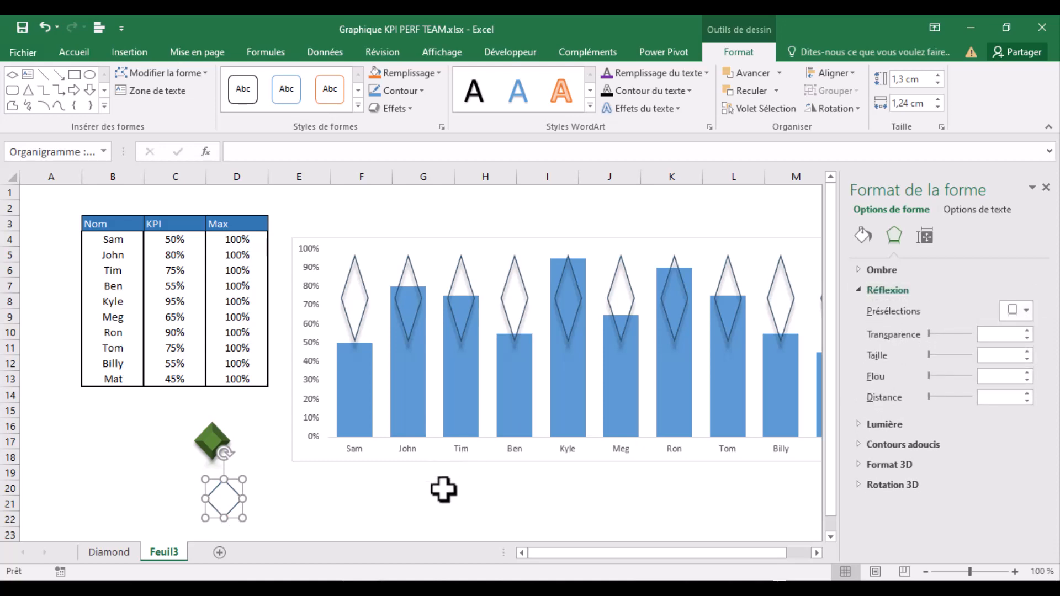
# Copy the cleaned-up outlined diamond and paste it into the Max series columns as their fill, leaving the chart deselected
pyautogui.click(443, 490)
pyautogui.click(218, 519)
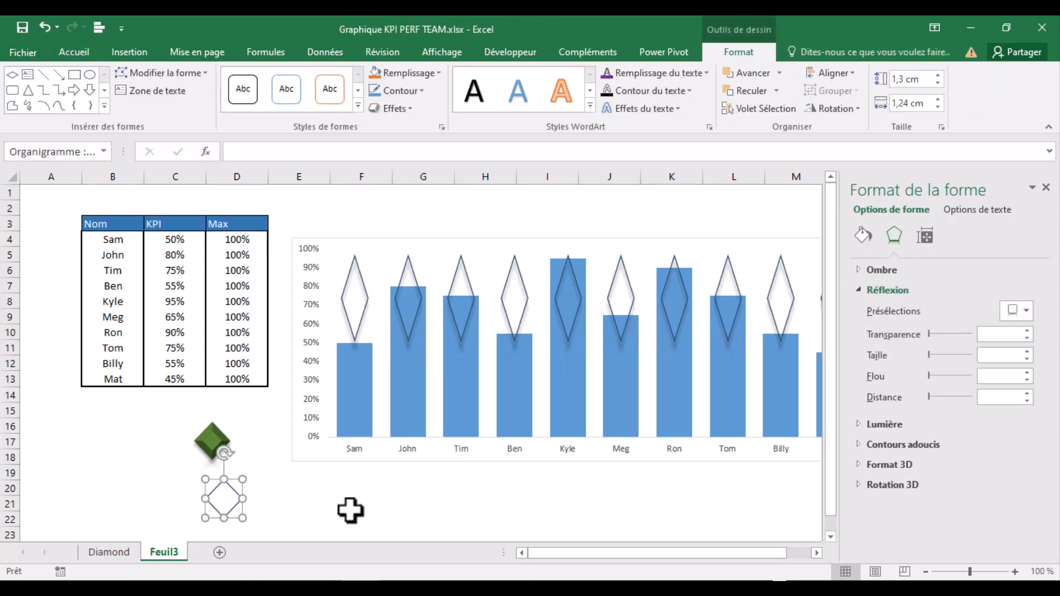
pyautogui.click(365, 288)
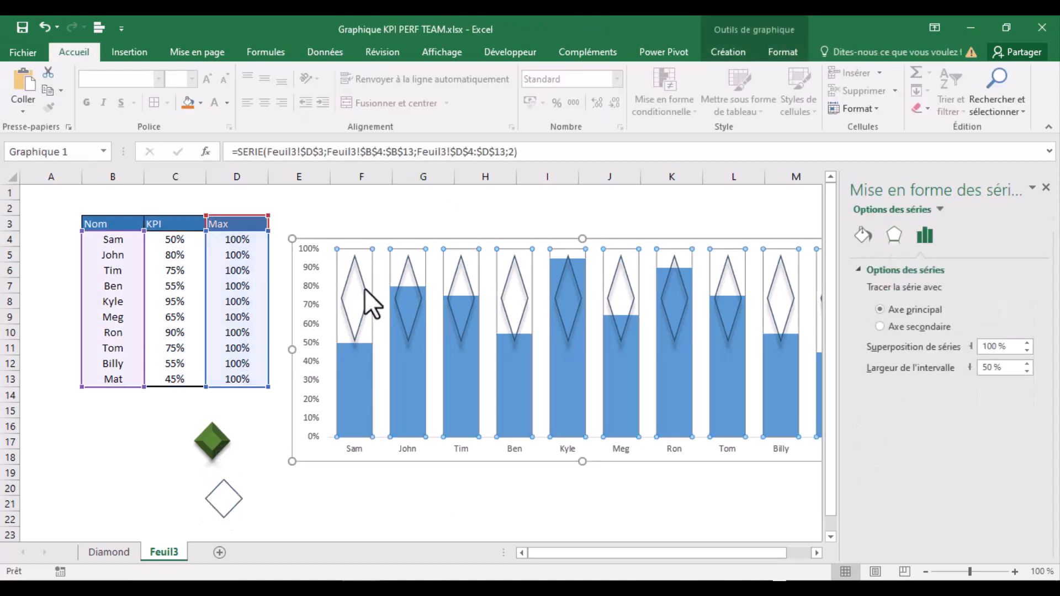
pyautogui.click(279, 518)
# Set the green diamond to no reflection and no shadow, and close the shape formatting options
pyautogui.click(213, 442)
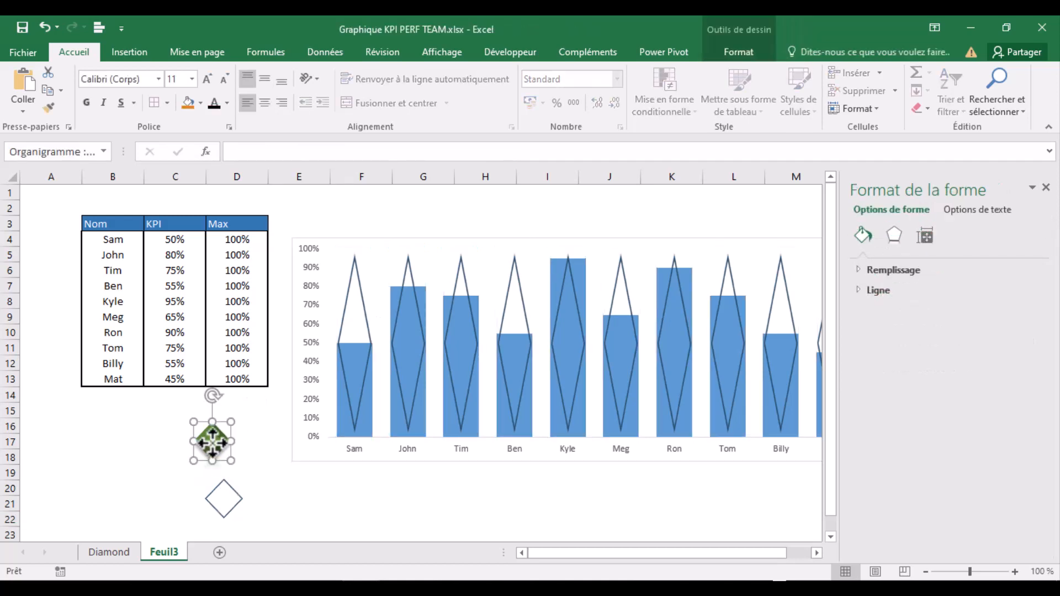
pyautogui.click(895, 242)
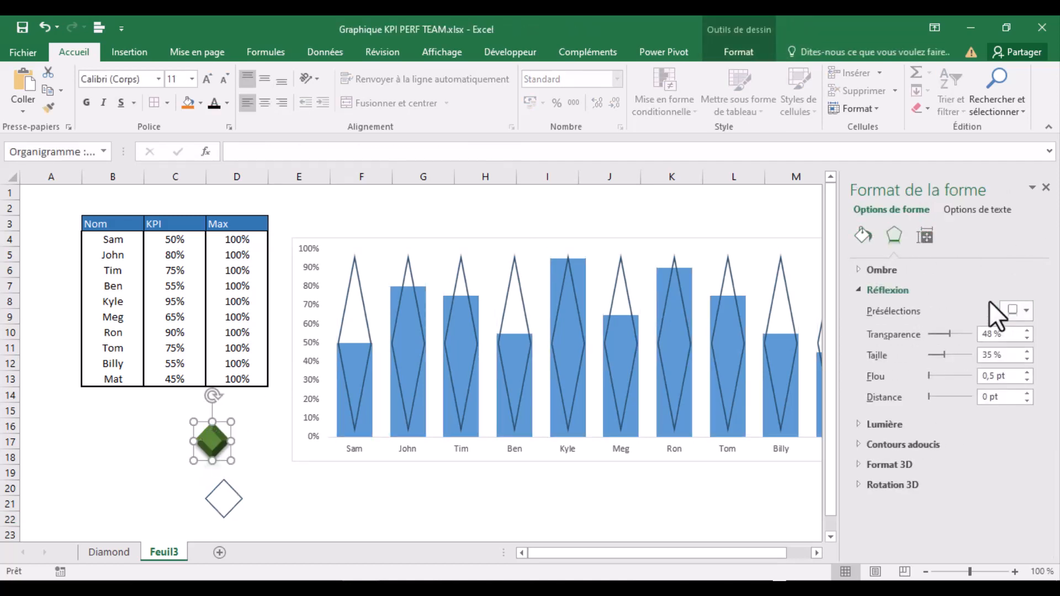
pyautogui.click(1016, 308)
pyautogui.click(927, 365)
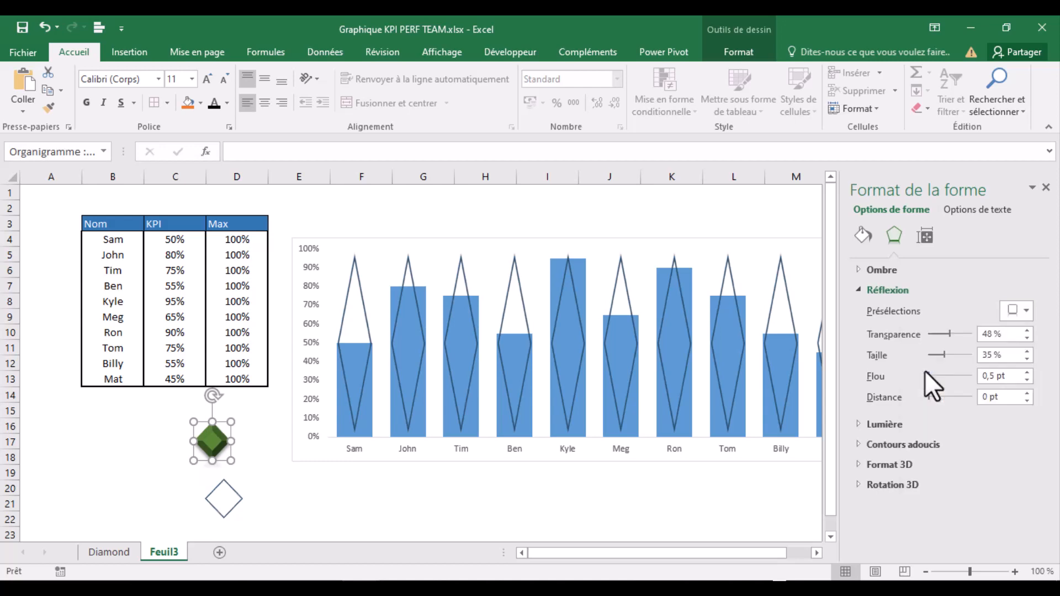
pyautogui.click(859, 290)
pyautogui.click(859, 270)
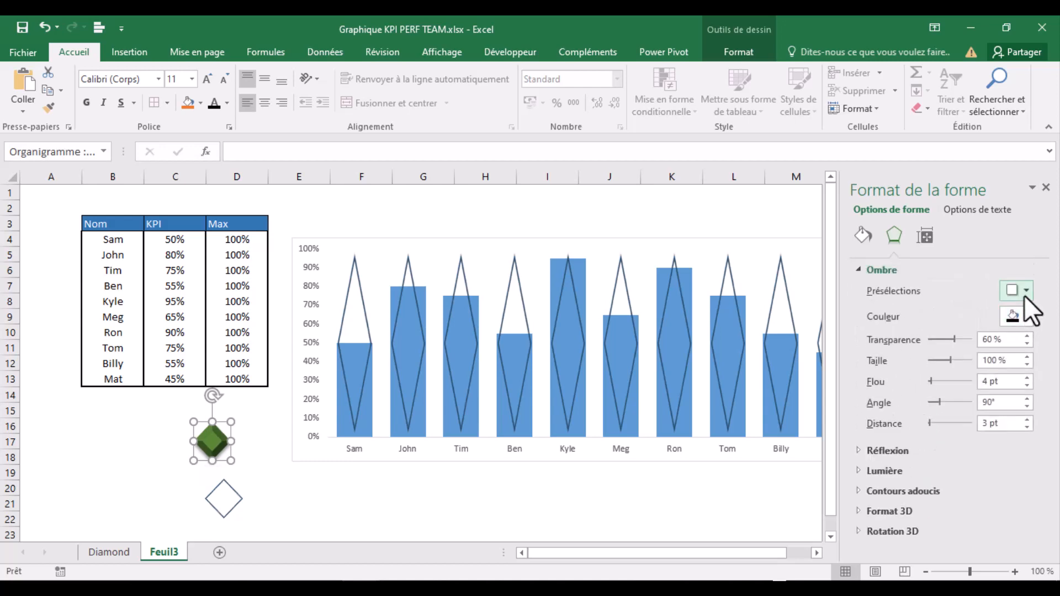
pyautogui.click(1025, 291)
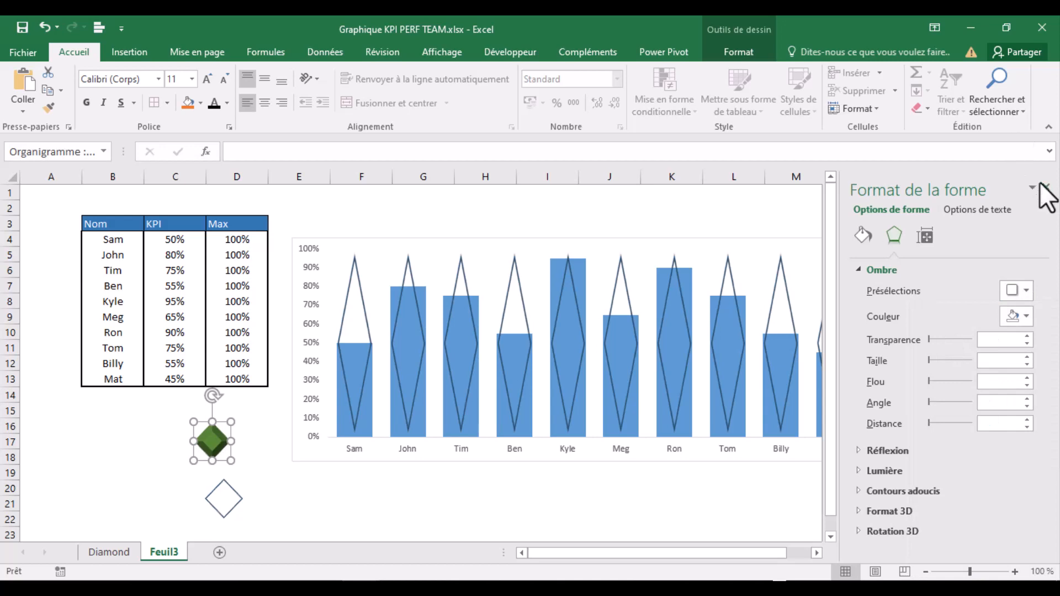
pyautogui.click(475, 474)
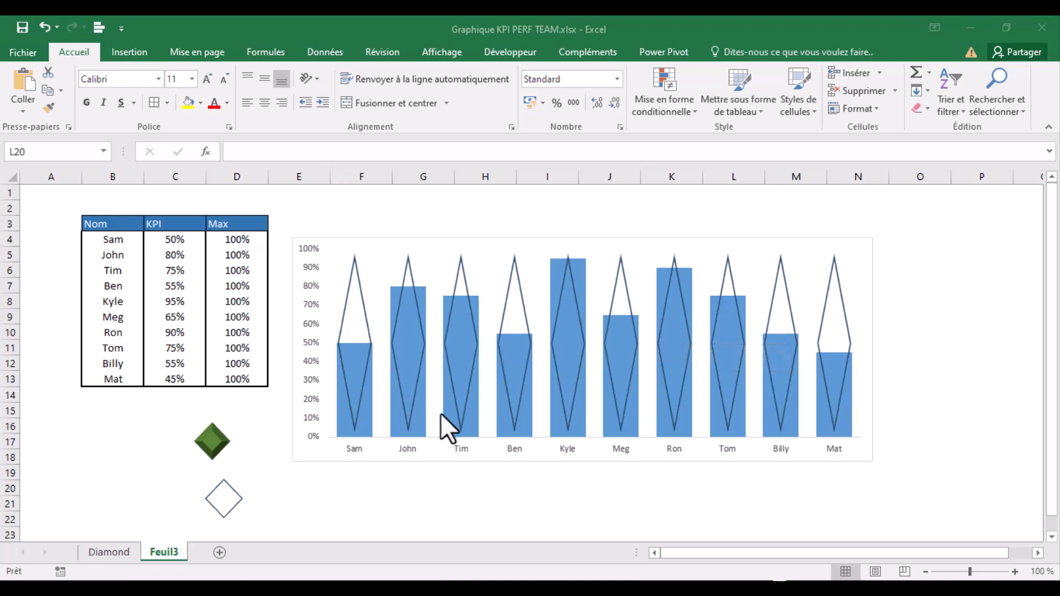
# Set the Max series' picture fill to stack and scale with 1 unit per picture
pyautogui.click(459, 413)
pyautogui.click(459, 414)
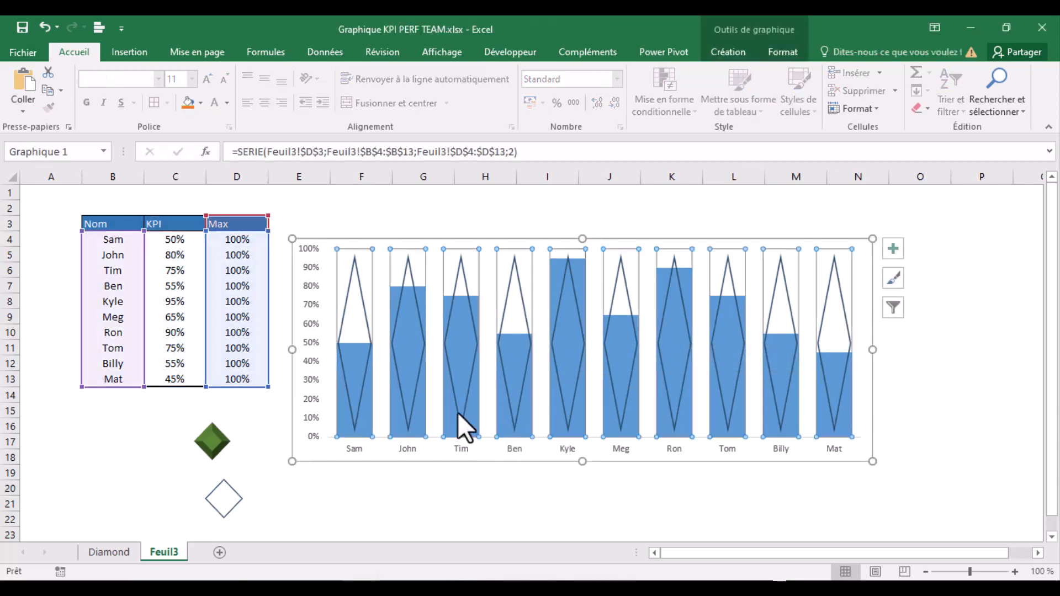
pyautogui.rightClick(457, 412)
pyautogui.click(531, 550)
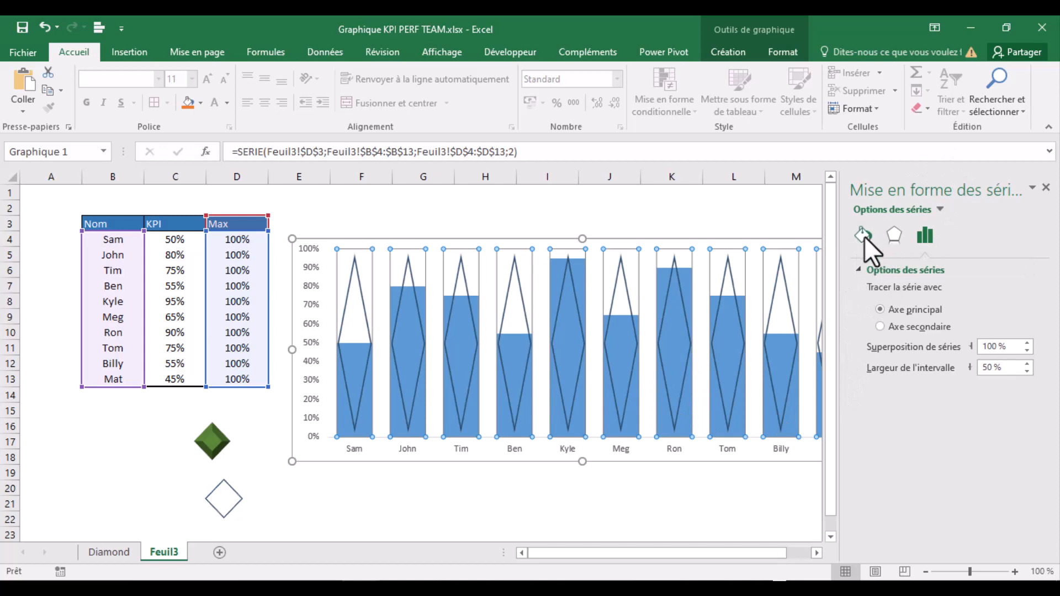
pyautogui.click(864, 237)
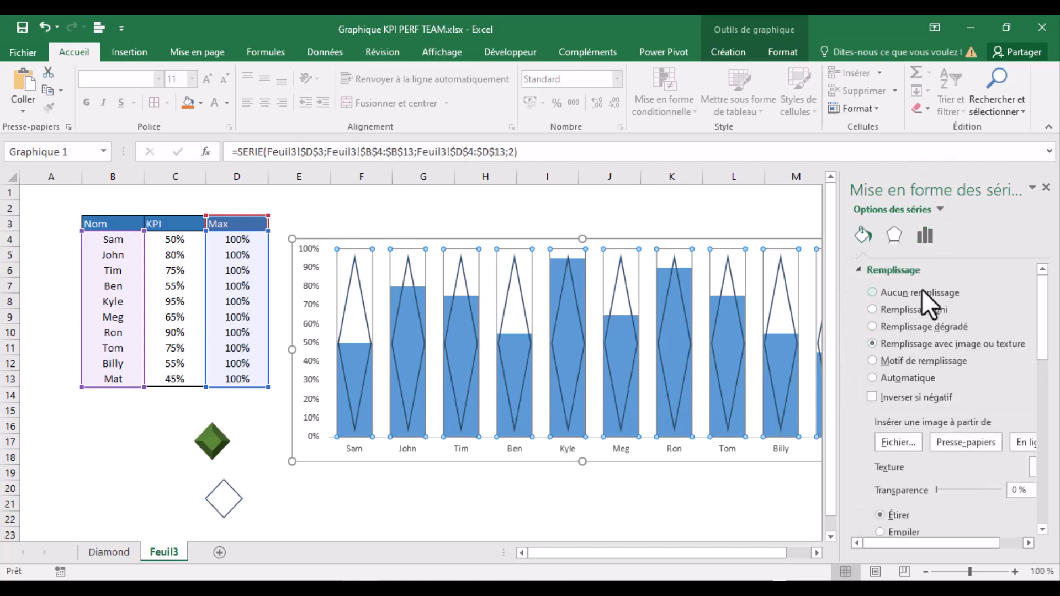
pyautogui.scroll(-3, 937, 369)
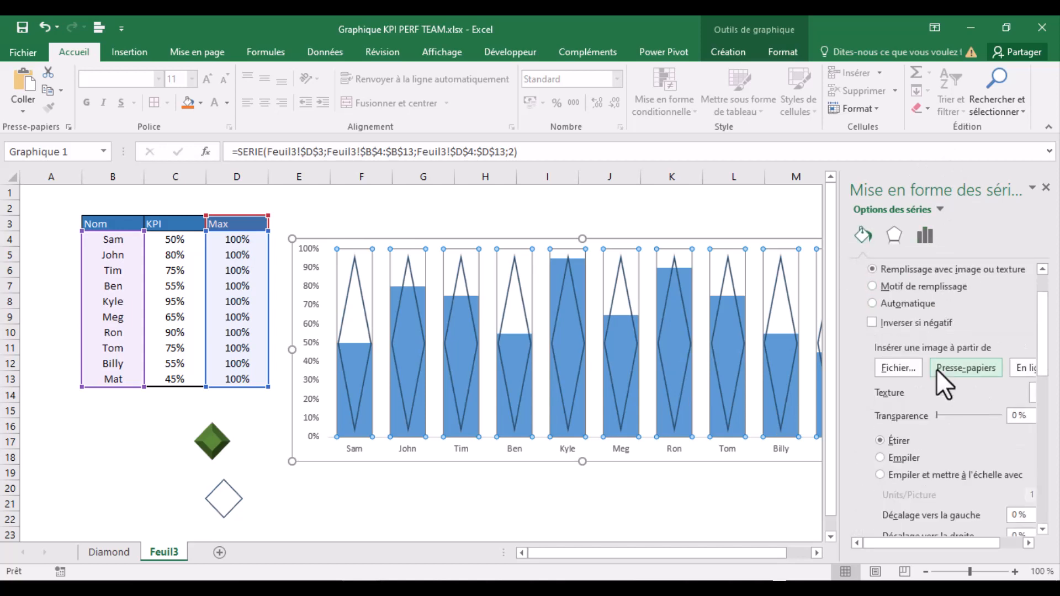
pyautogui.scroll(-4, 937, 369)
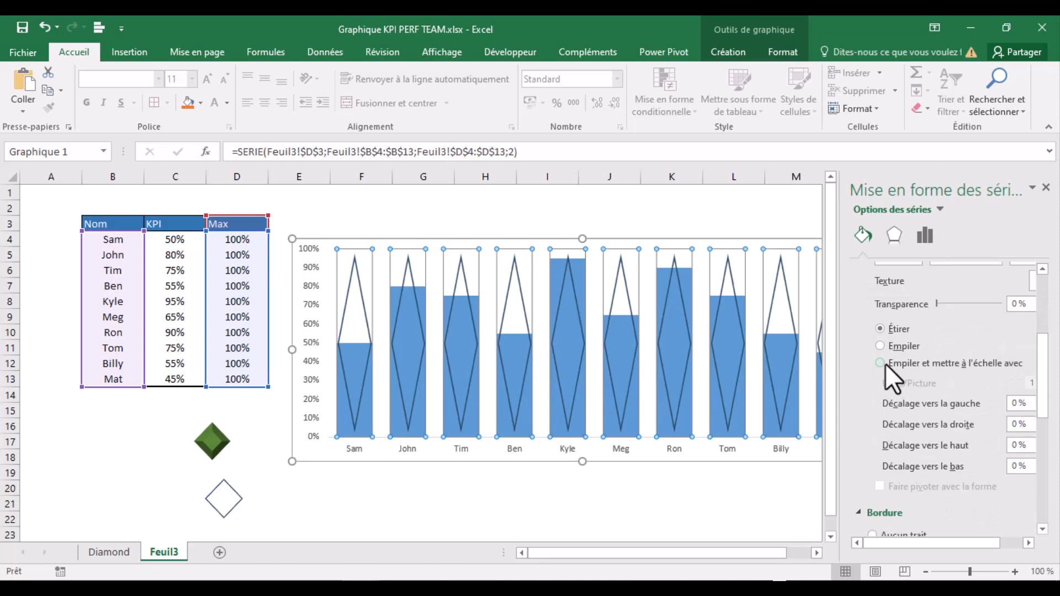
pyautogui.scroll(3, 894, 342)
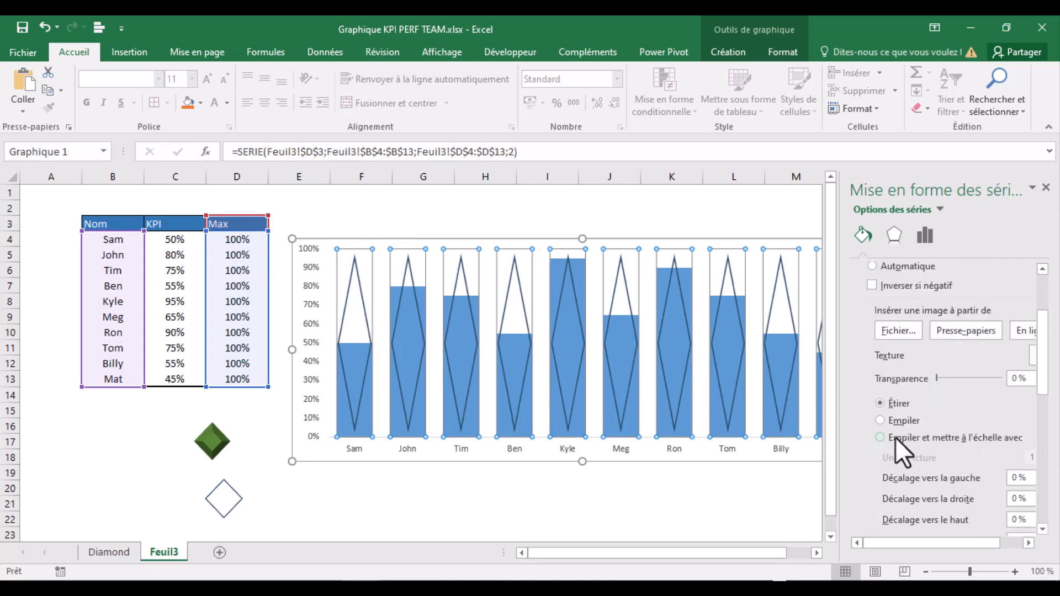
pyautogui.click(881, 437)
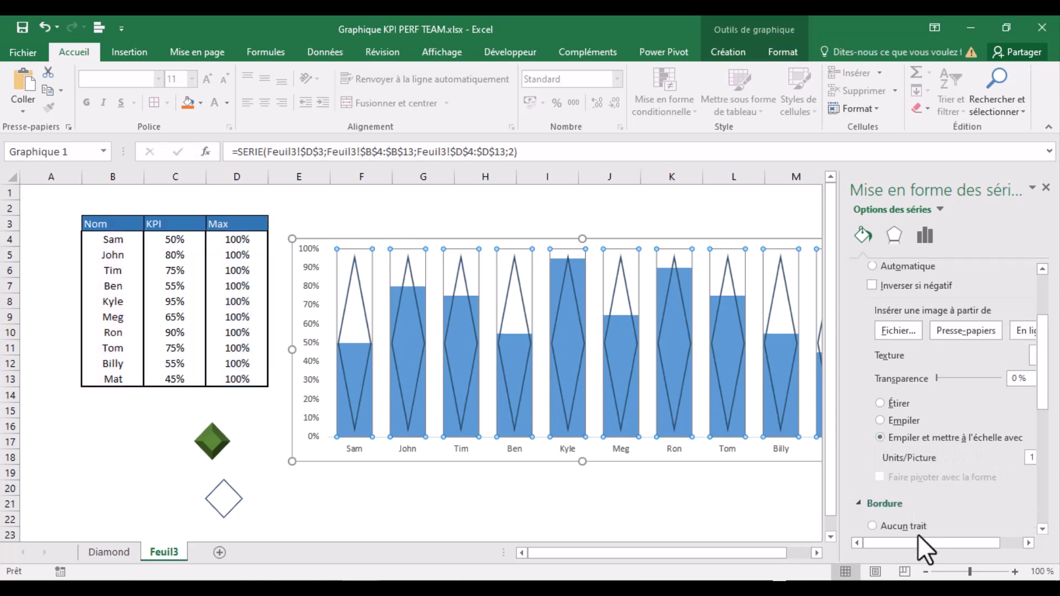
pyautogui.moveTo(916, 542); pyautogui.dragTo(939, 542)
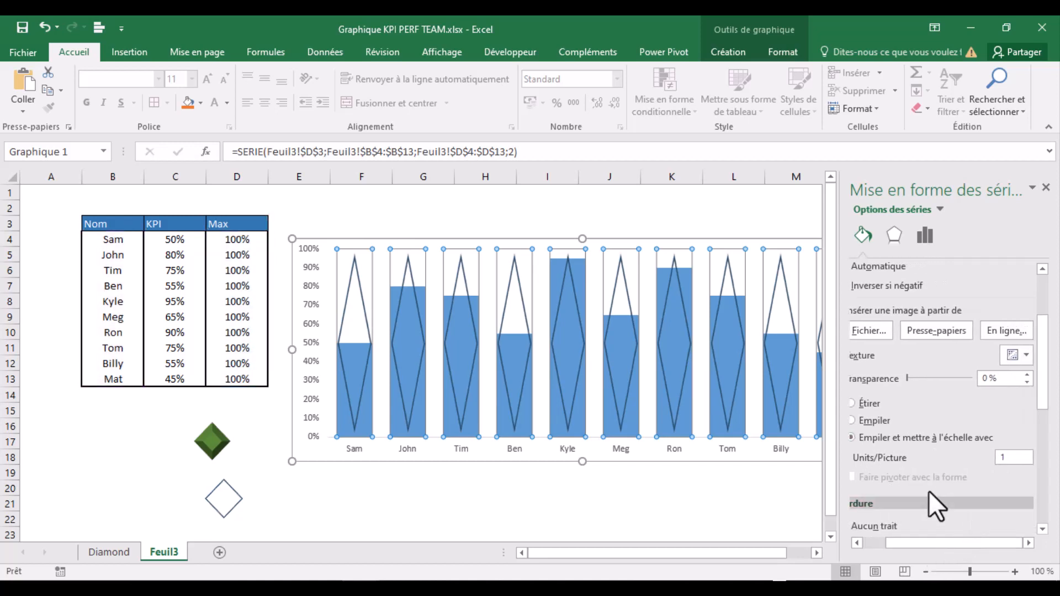
pyautogui.click(1022, 458)
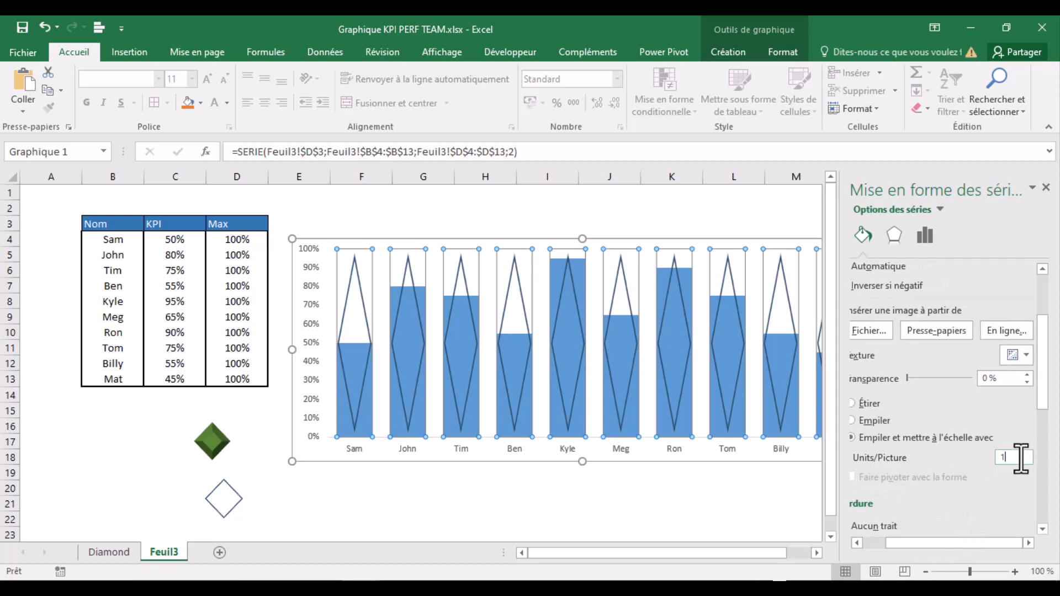
pyautogui.press('Tab')
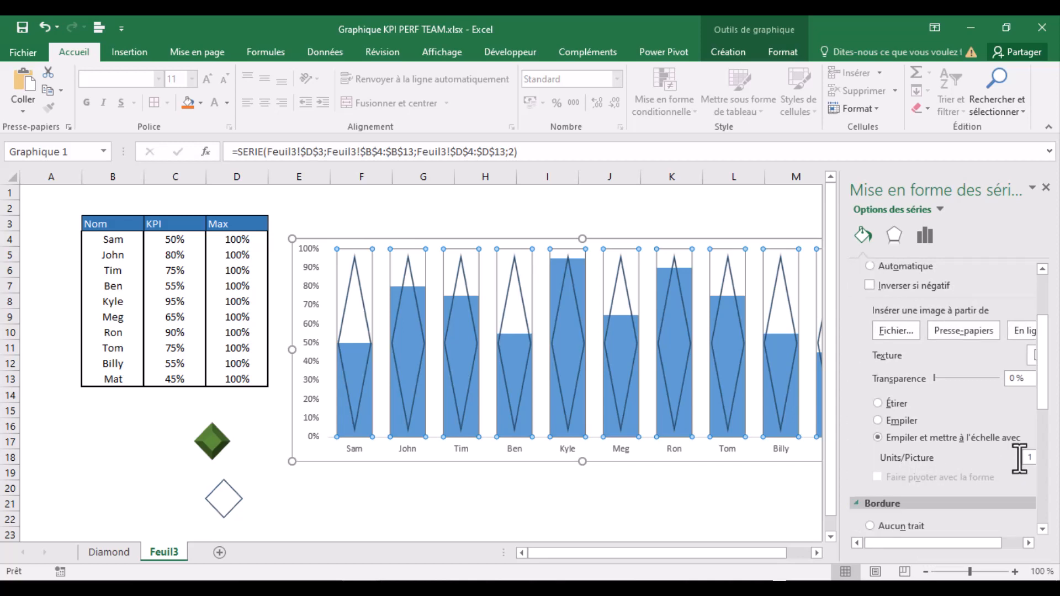
# Set the Max series' stacked picture scale to 0,2 units per picture, close the series formatting options and deselect the chart
pyautogui.moveTo(956, 544); pyautogui.dragTo(978, 548)
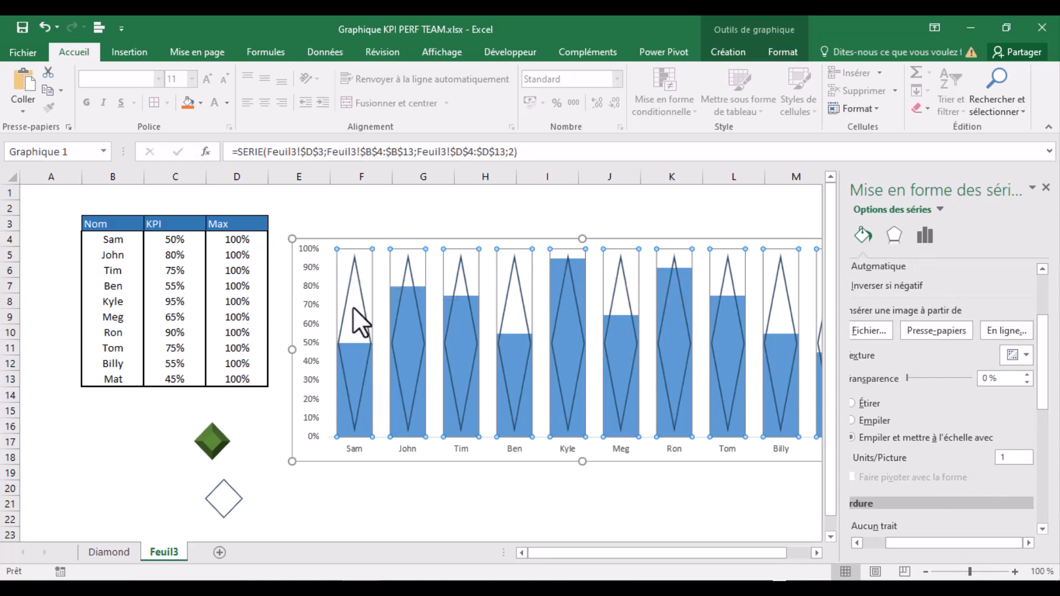
pyautogui.click(1014, 459)
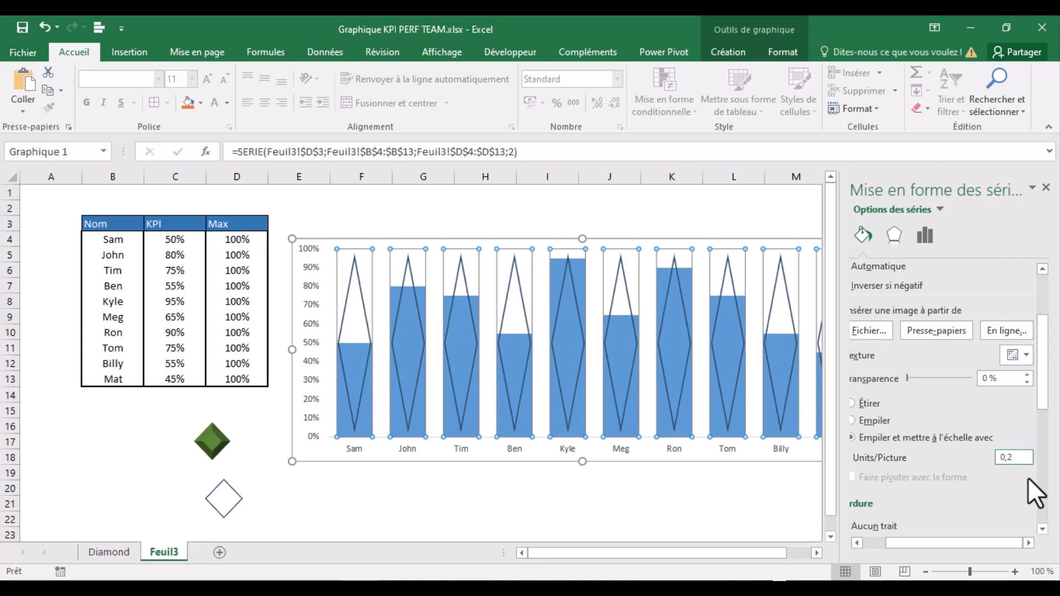
pyautogui.press('Return')
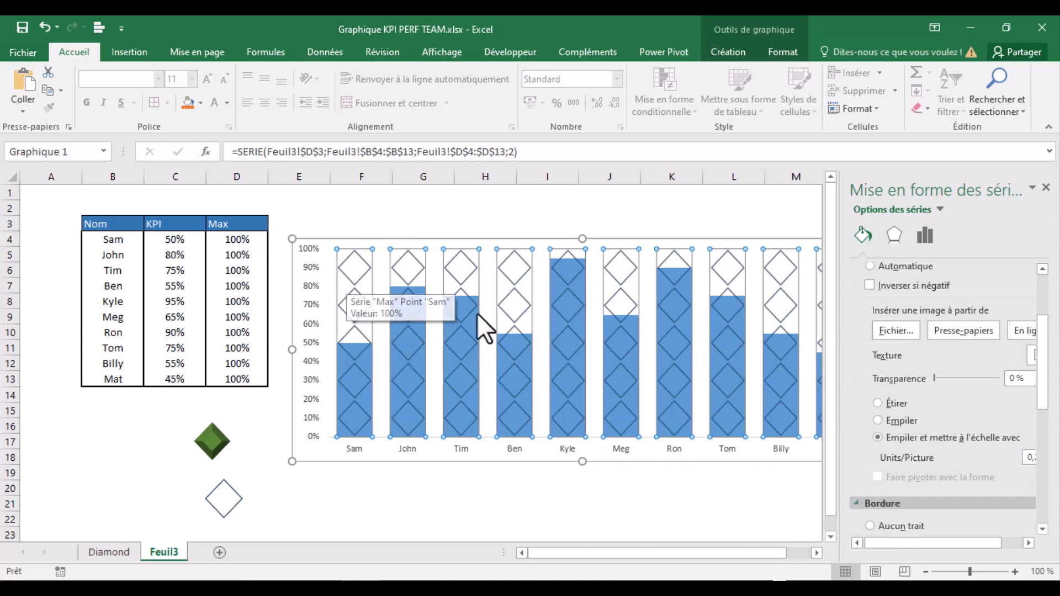
pyautogui.click(1046, 188)
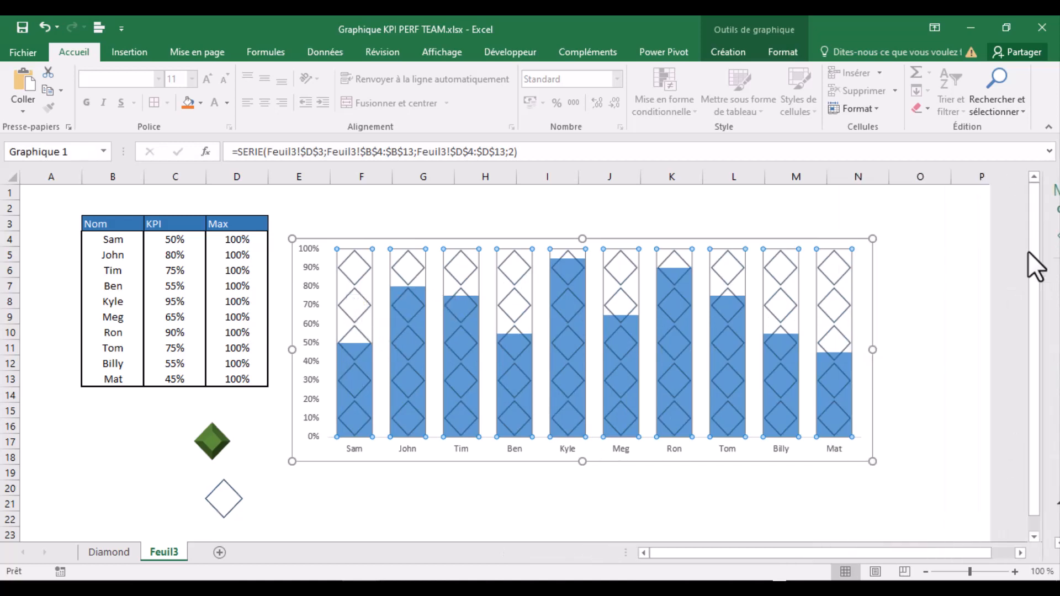
pyautogui.click(941, 410)
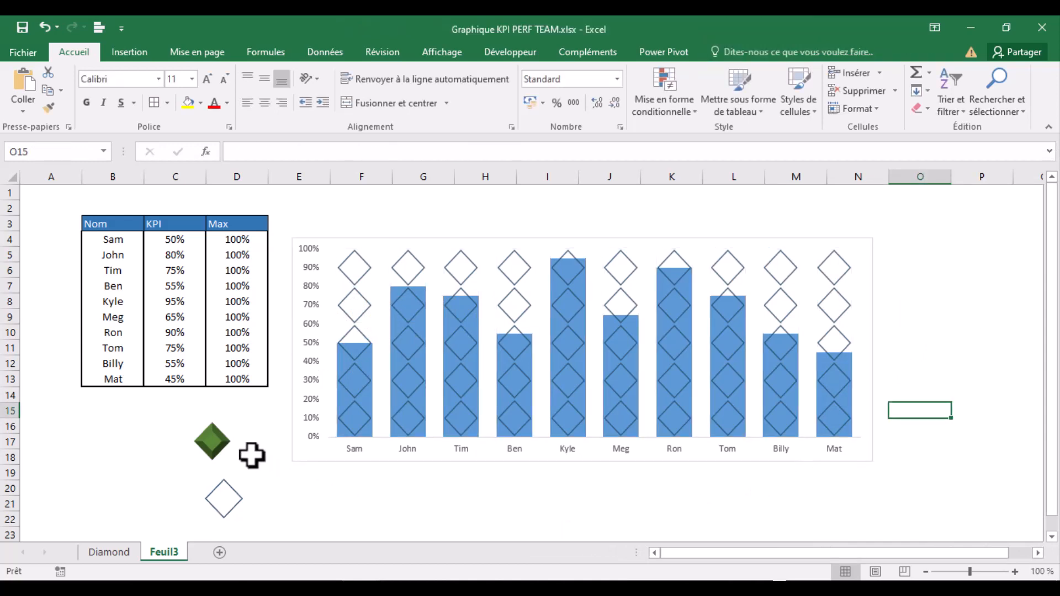
pyautogui.click(431, 502)
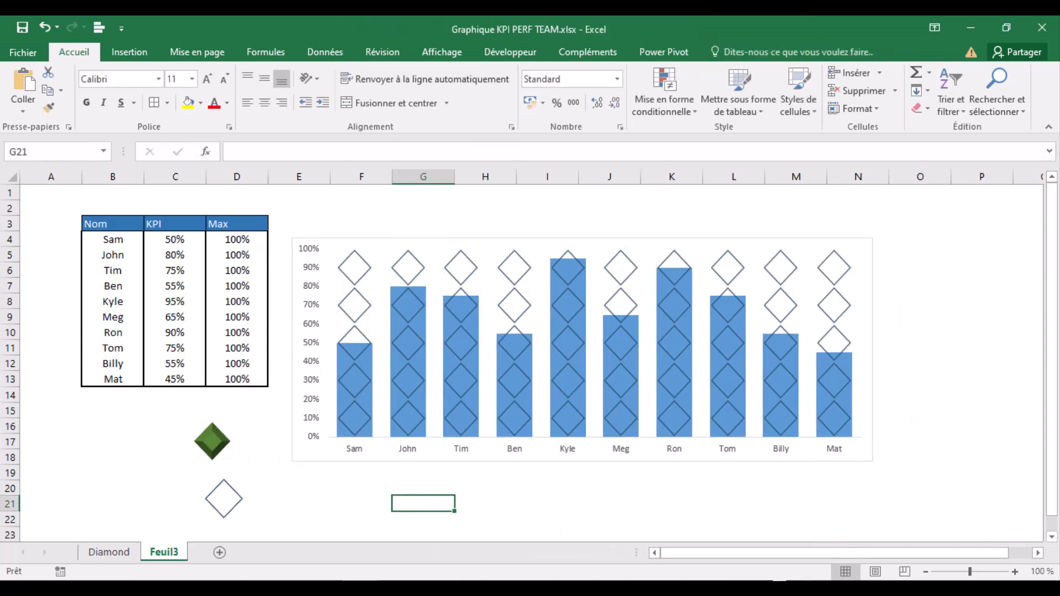
# Copy the green diamond and paste it into the KPI series columns as their fill
pyautogui.click(208, 442)
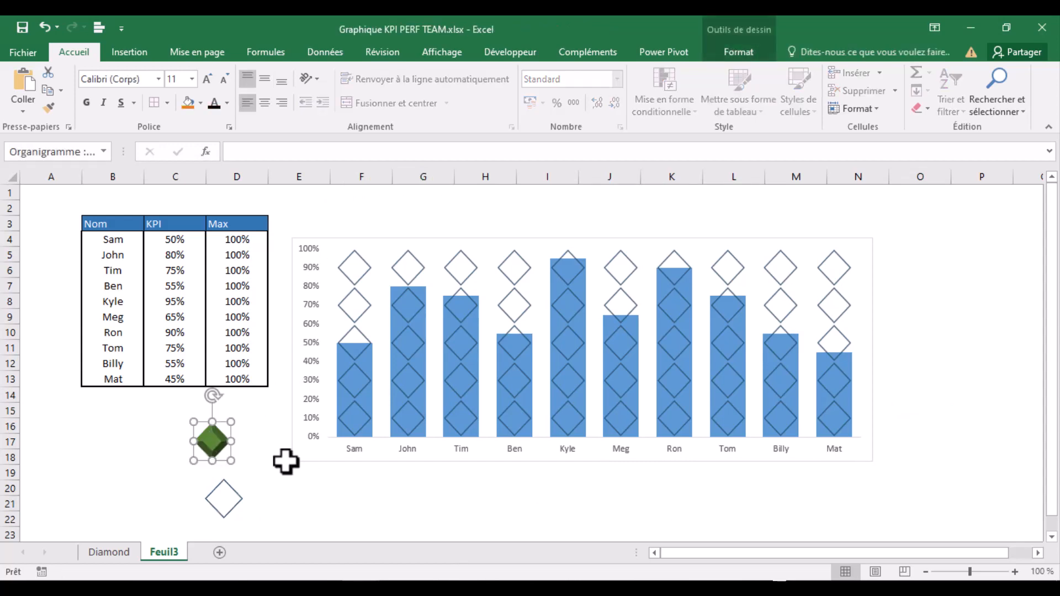
pyautogui.click(674, 317)
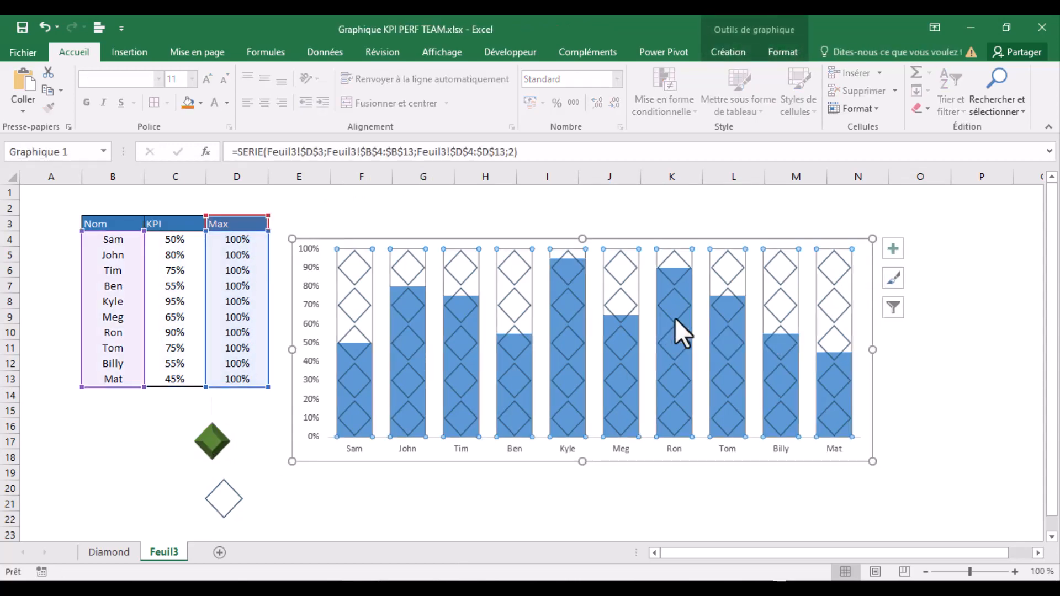
pyautogui.click(215, 448)
pyautogui.rightClick(229, 450)
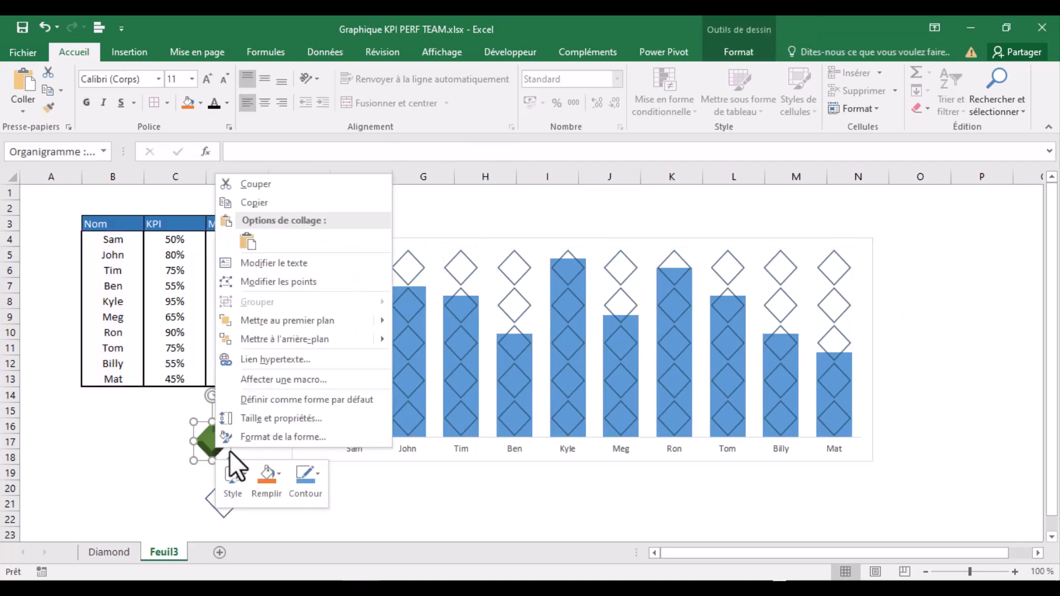
pyautogui.click(262, 438)
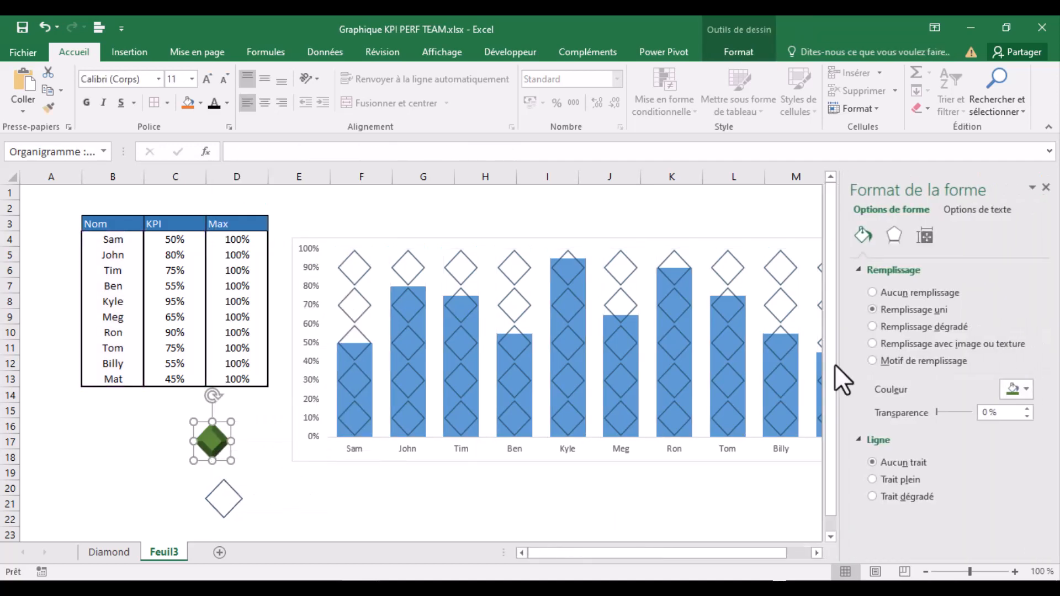
pyautogui.click(574, 419)
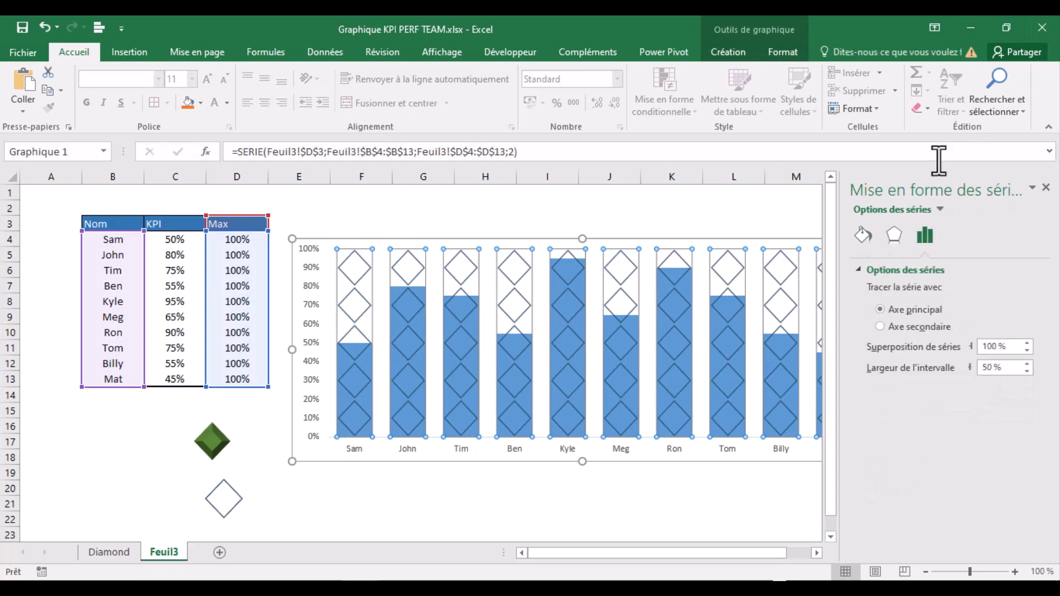
pyautogui.click(941, 209)
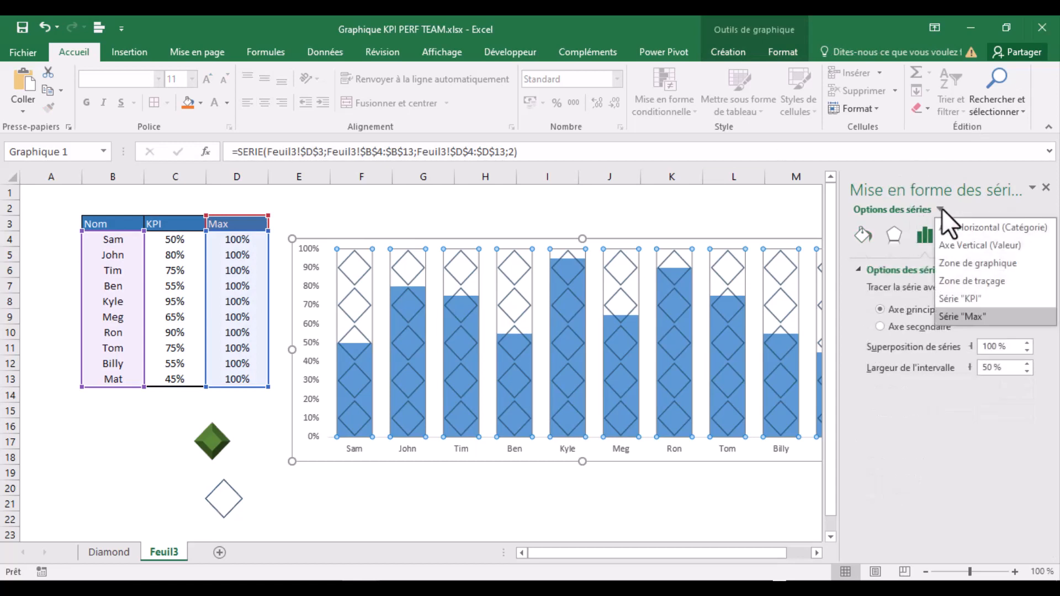
pyautogui.click(959, 299)
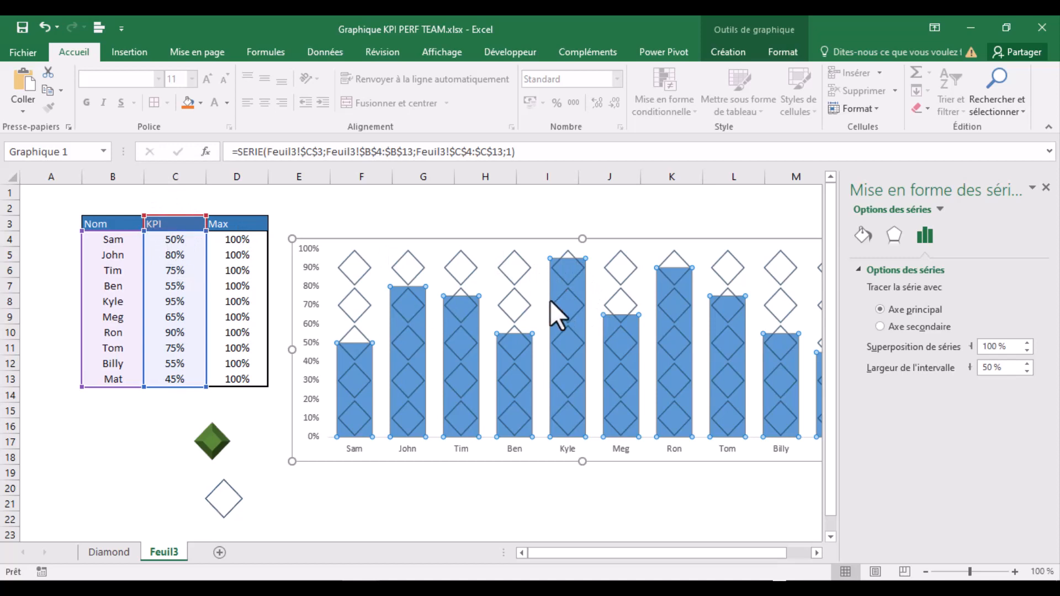
pyautogui.hotkey('ctrl', 'v')
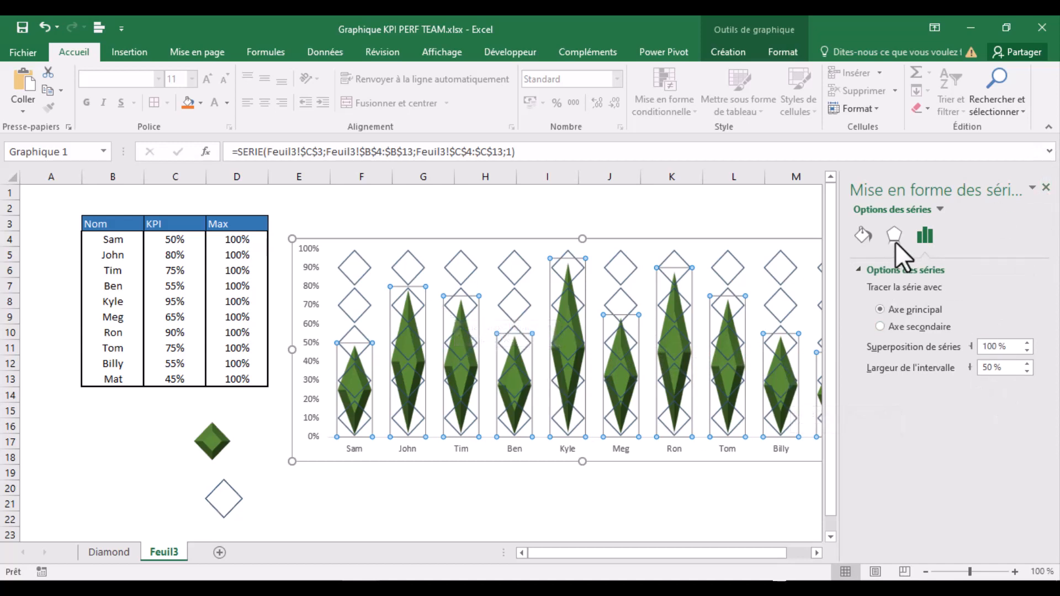
# Set the KPI series' picture fill to stack and scale with 0,2 units per picture, and close the formatting options
pyautogui.click(862, 235)
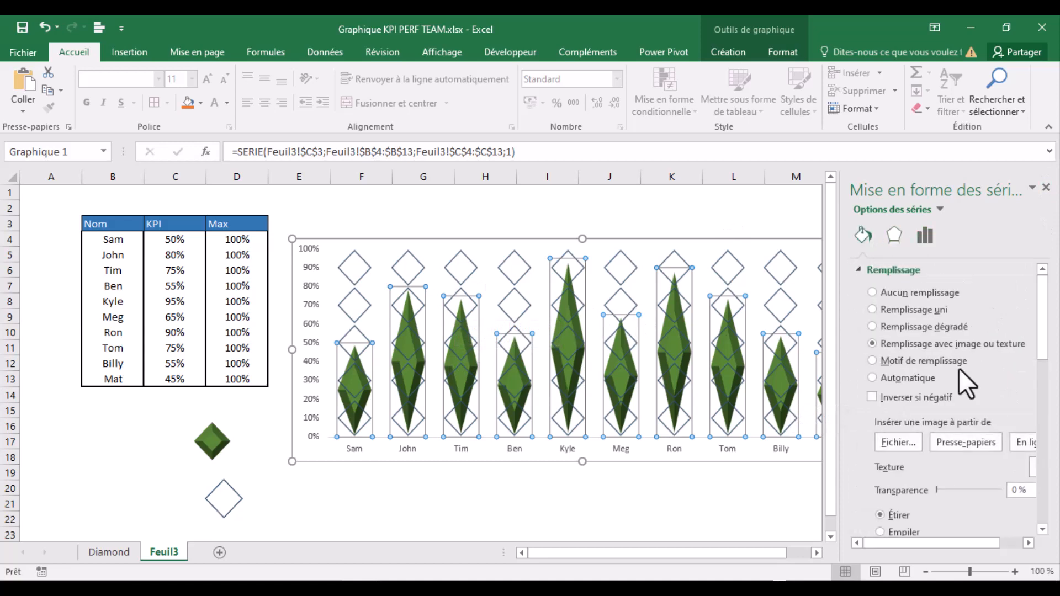
pyautogui.scroll(-1, 916, 393)
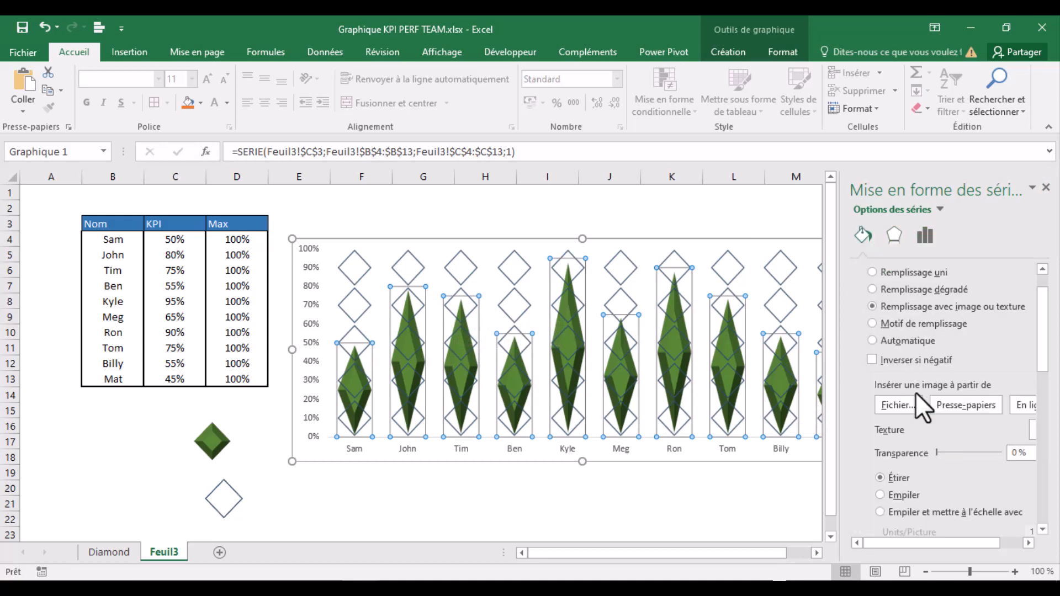
pyautogui.scroll(-5, 916, 393)
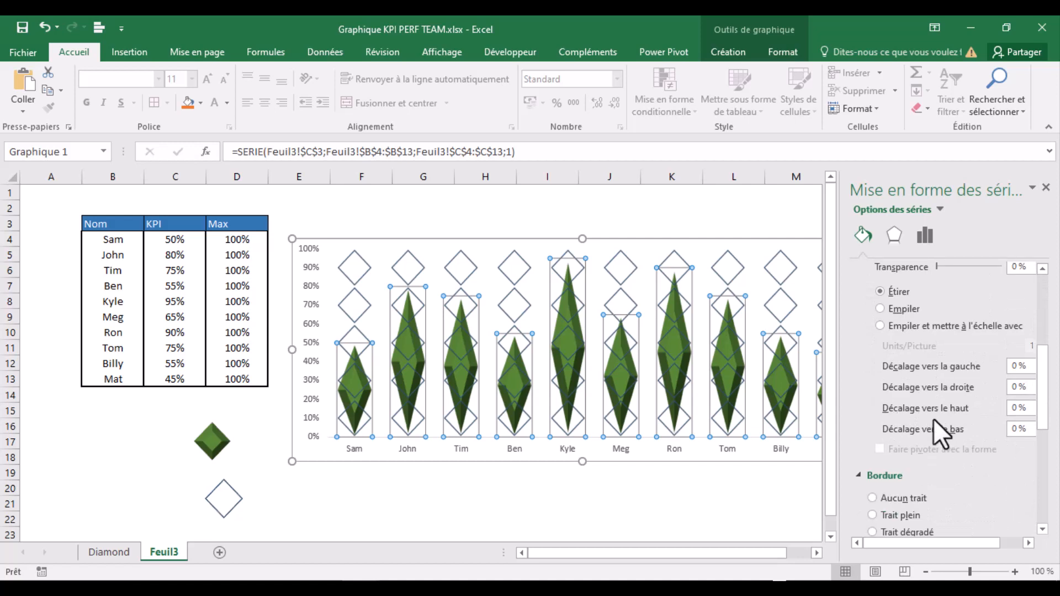
pyautogui.click(886, 326)
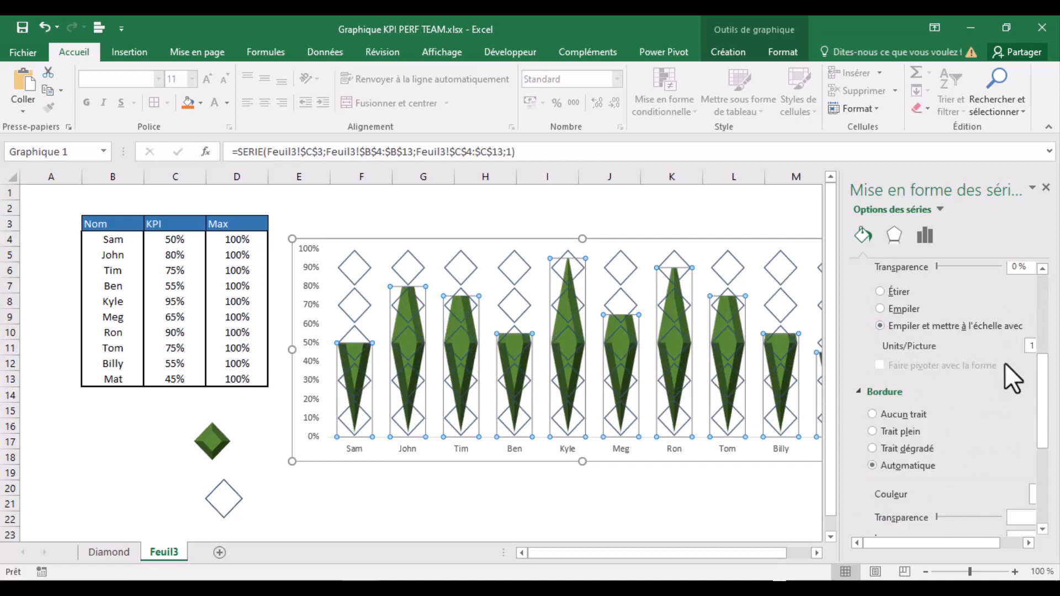
pyautogui.doubleClick(1032, 346)
pyautogui.write('0,2')
pyautogui.press('Tab')
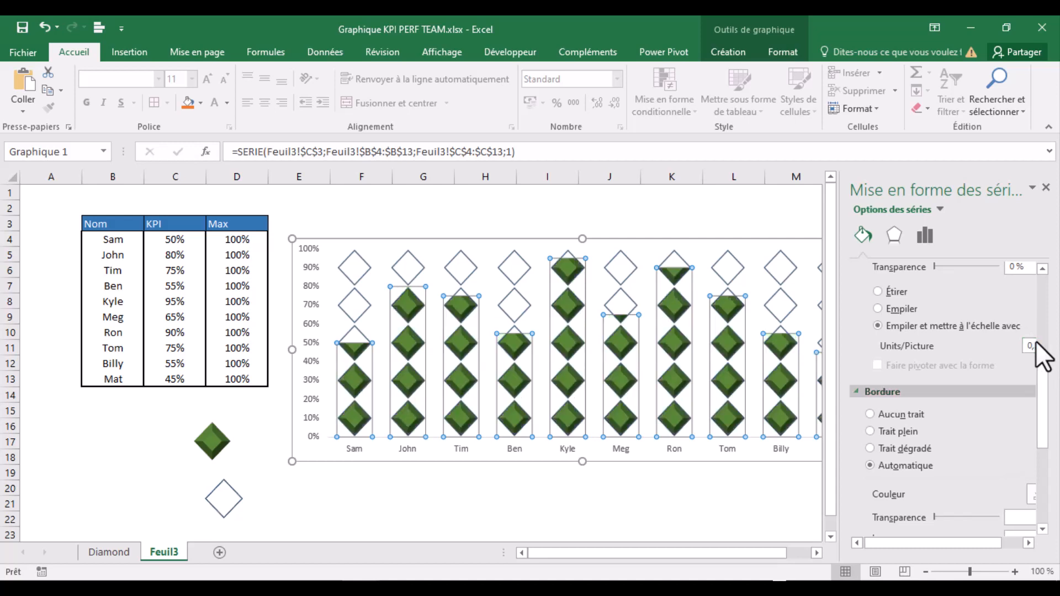
pyautogui.click(1047, 188)
pyautogui.click(933, 353)
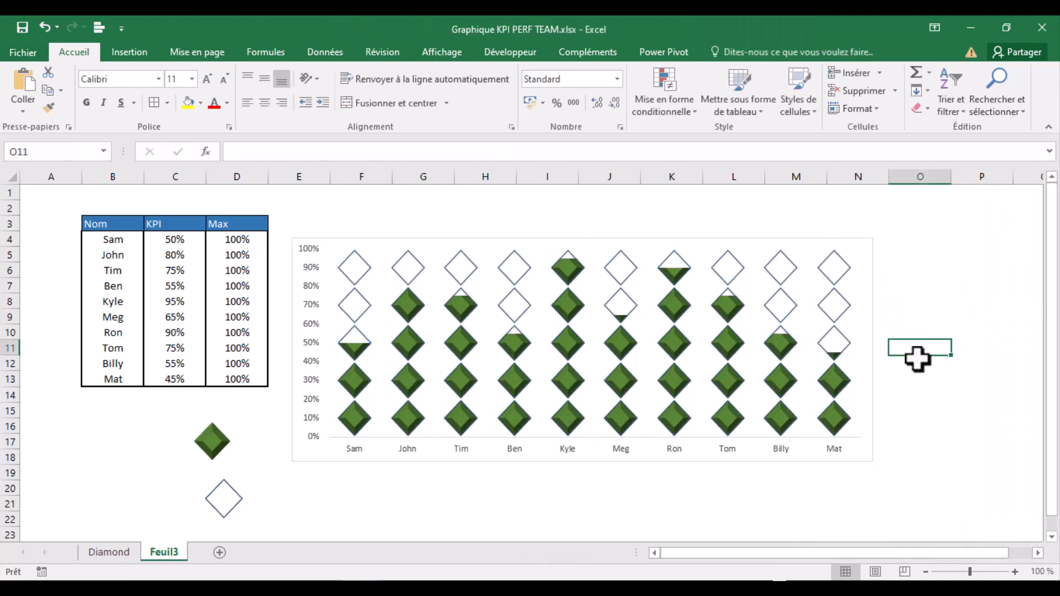
# Move the chart slightly right and down so it starts in column F, and widen it to column P
pyautogui.moveTo(636, 240); pyautogui.dragTo(682, 253)
pyautogui.moveTo(919, 360); pyautogui.dragTo(963, 360)
# Delete the loose green diamond and the loose outlined diamond below the table
pyautogui.click(221, 439)
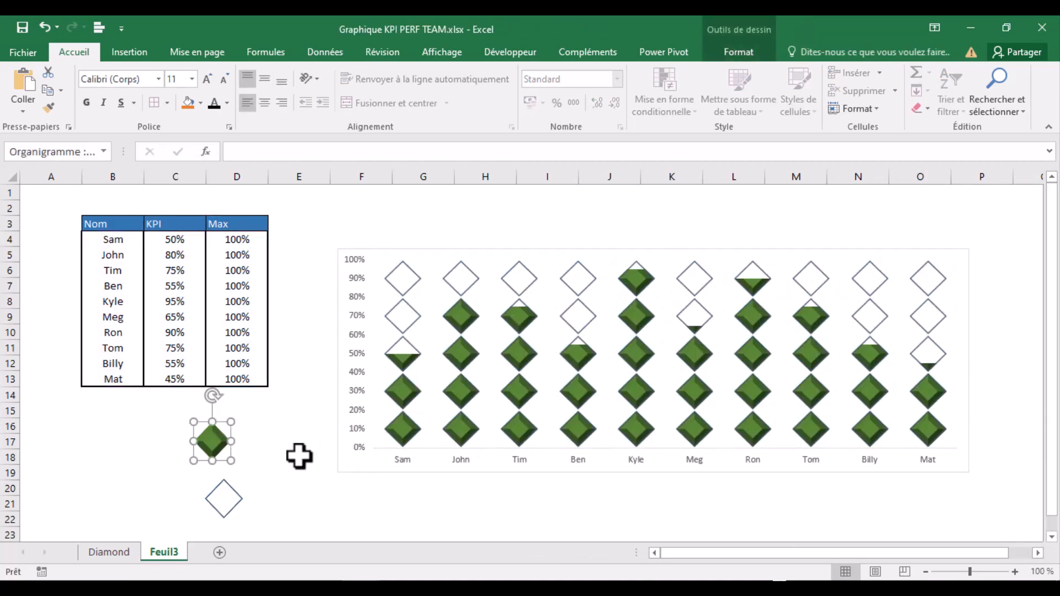
pyautogui.press('Delete')
pyautogui.click(234, 492)
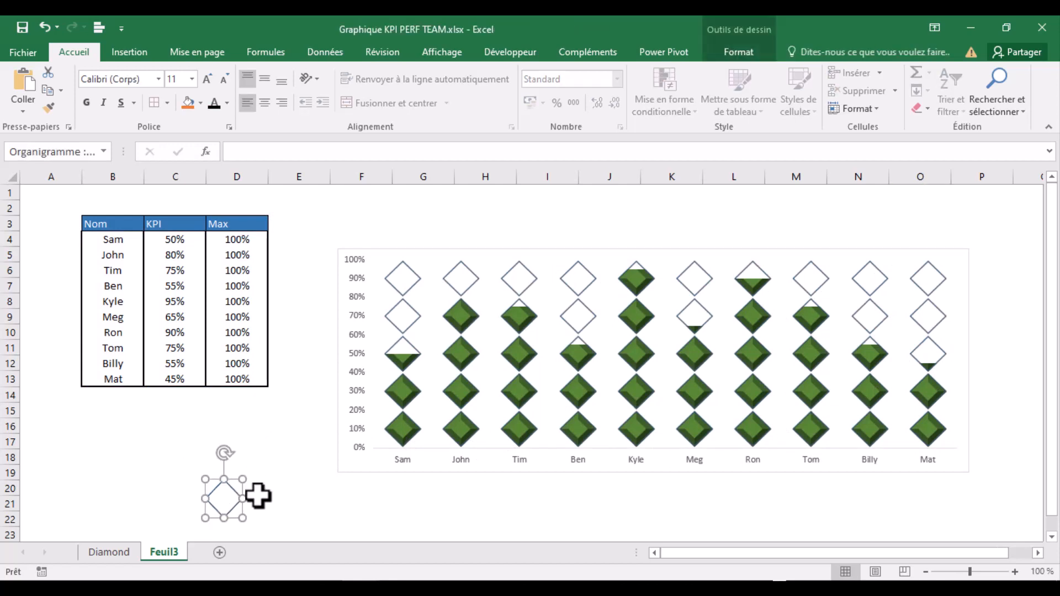
pyautogui.press('Delete')
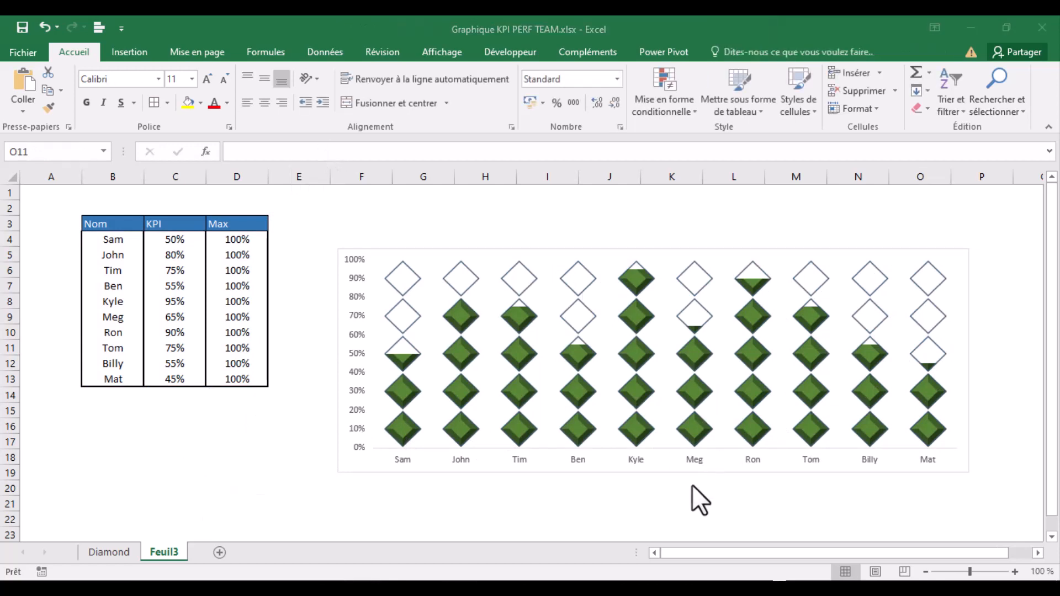
# Make the name labels on the chart's horizontal axis italic and bold
pyautogui.click(562, 464)
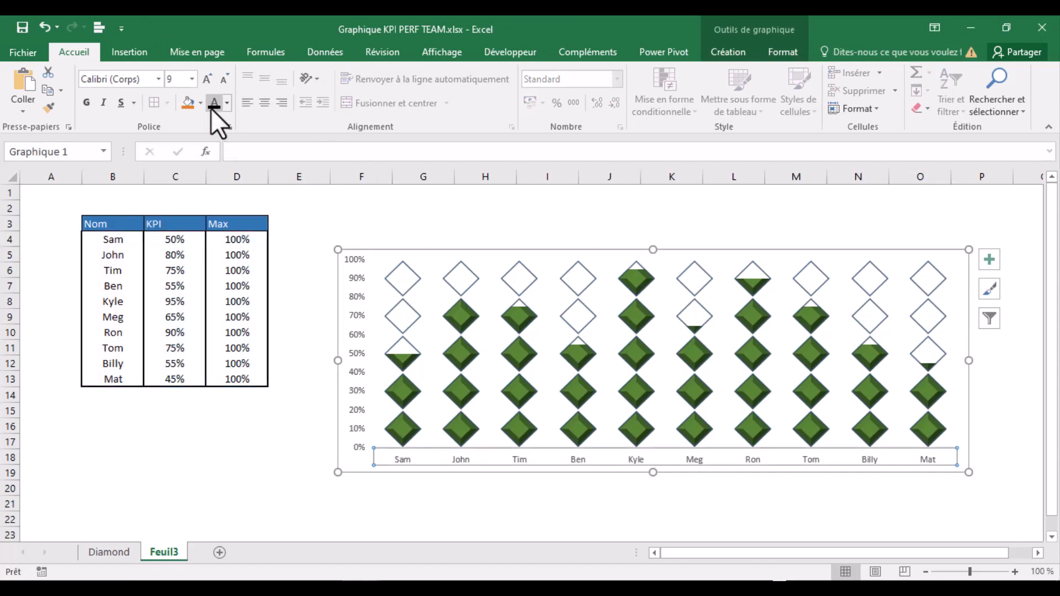
pyautogui.click(102, 103)
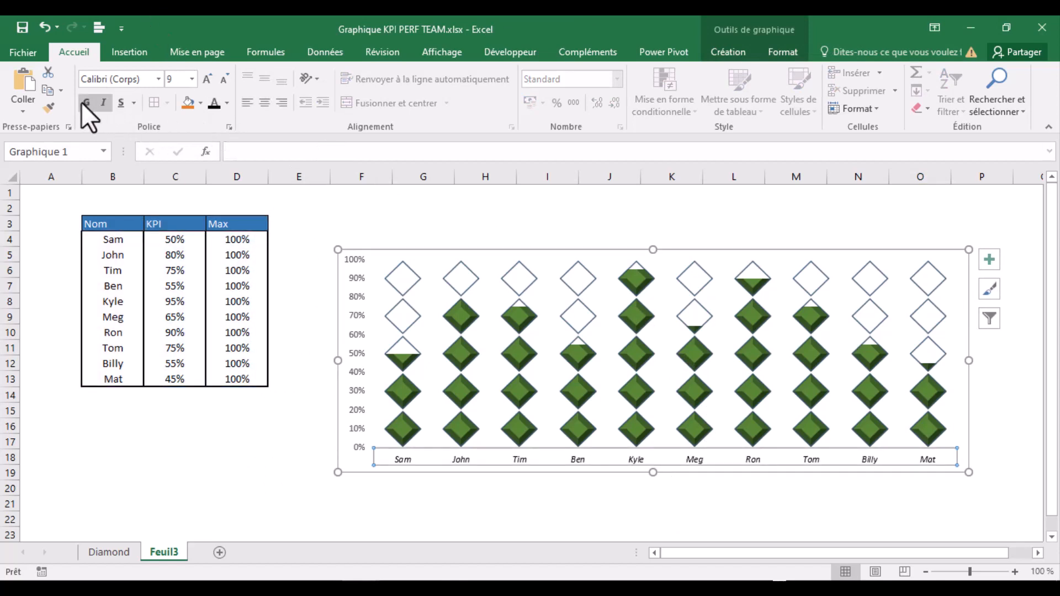
pyautogui.click(83, 102)
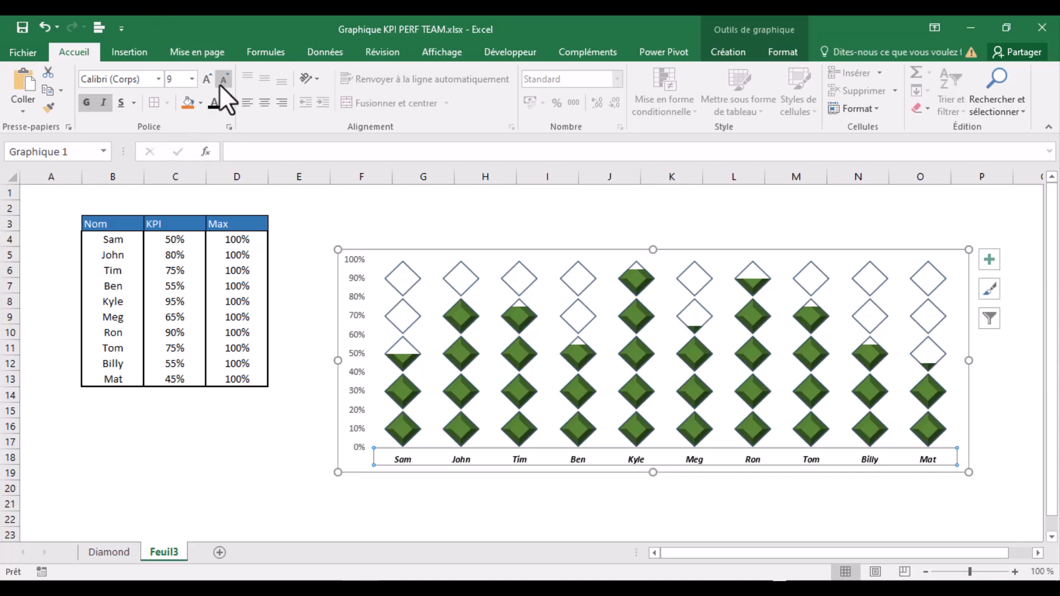
# Make the percentage labels on the vertical axis bold and italic, enlarge their font slightly, and deselect the chart
pyautogui.doubleClick(351, 297)
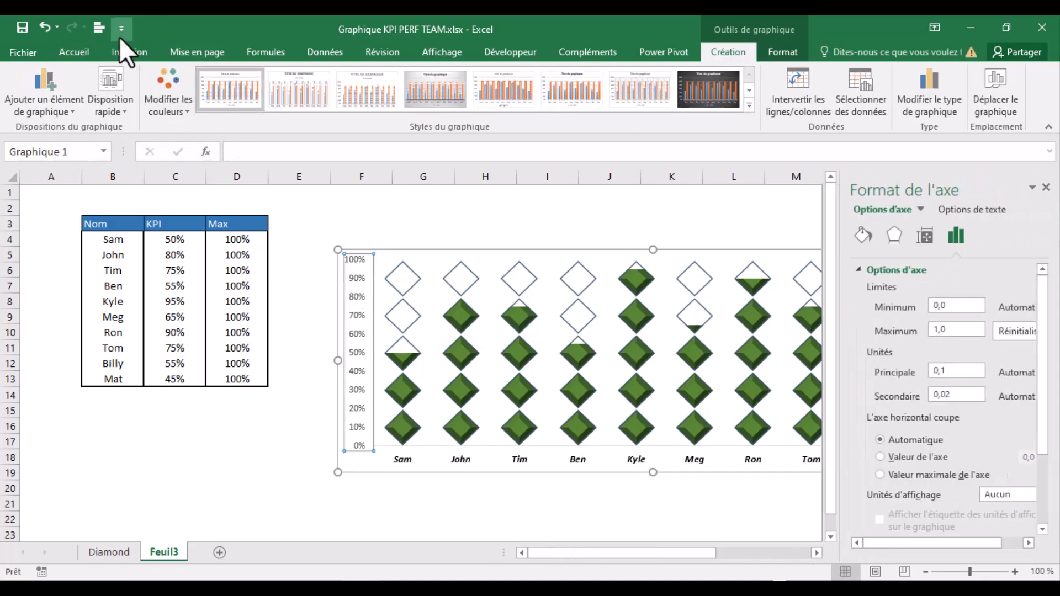
pyautogui.click(81, 53)
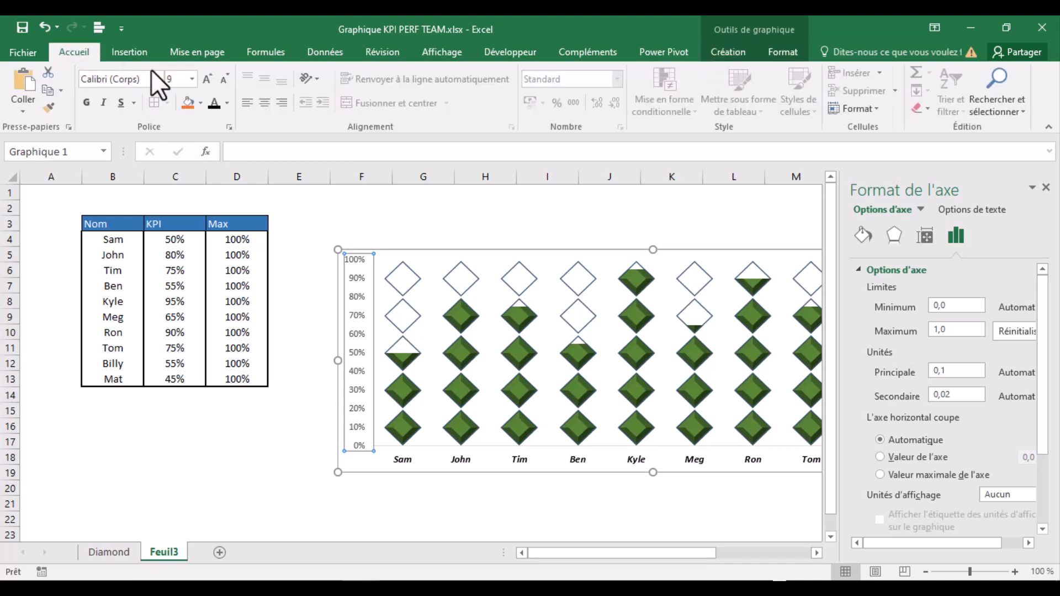
pyautogui.click(223, 80)
pyautogui.click(85, 105)
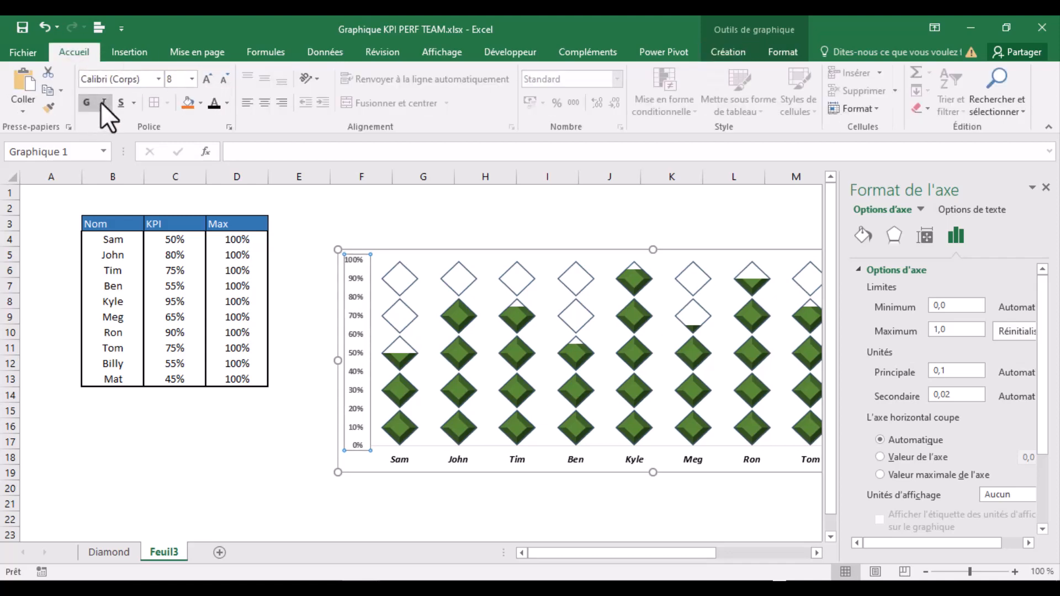
pyautogui.click(100, 101)
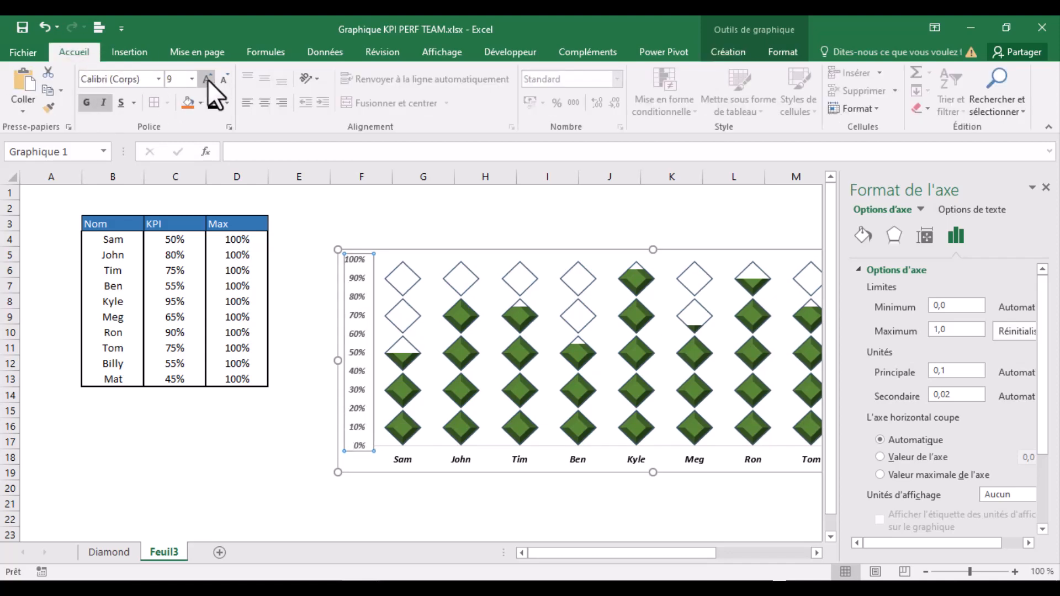
pyautogui.click(671, 503)
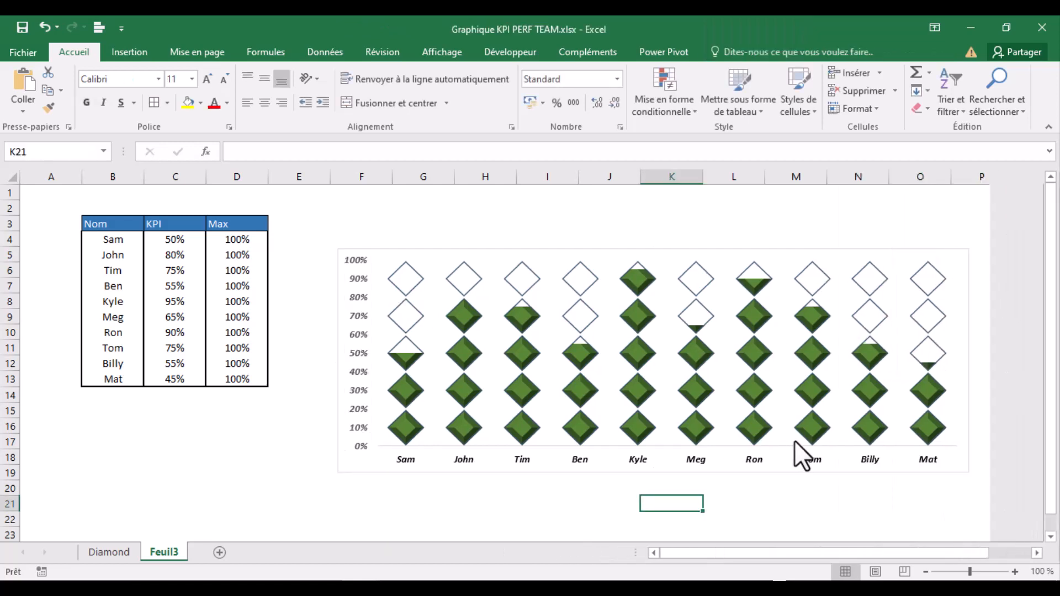
pyautogui.click(992, 457)
# Examine the title box and the purple example chart on the Diamond sheet, and return to Feuil3
pyautogui.click(105, 553)
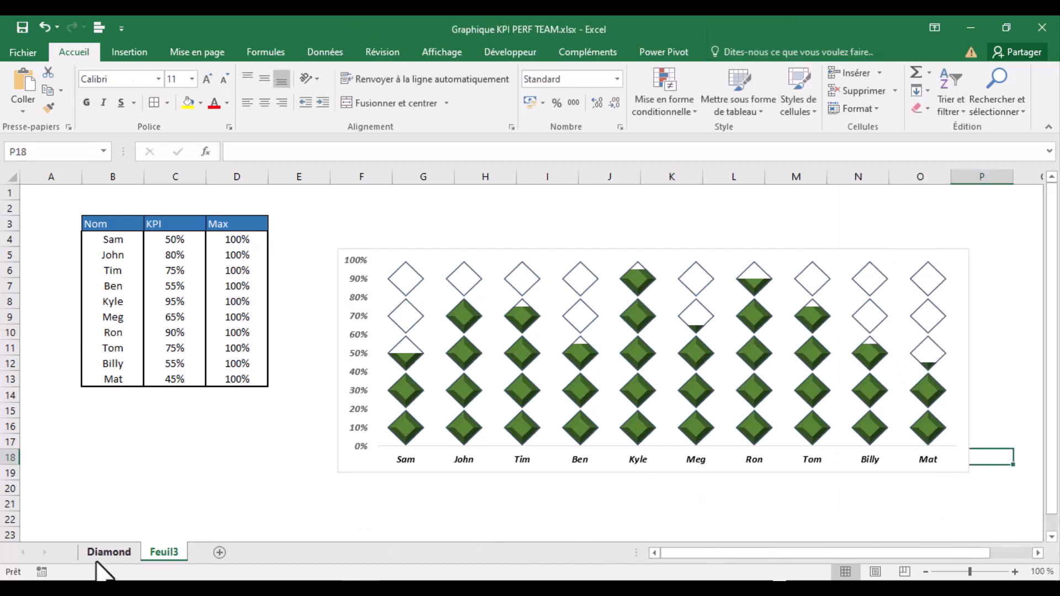
pyautogui.click(481, 219)
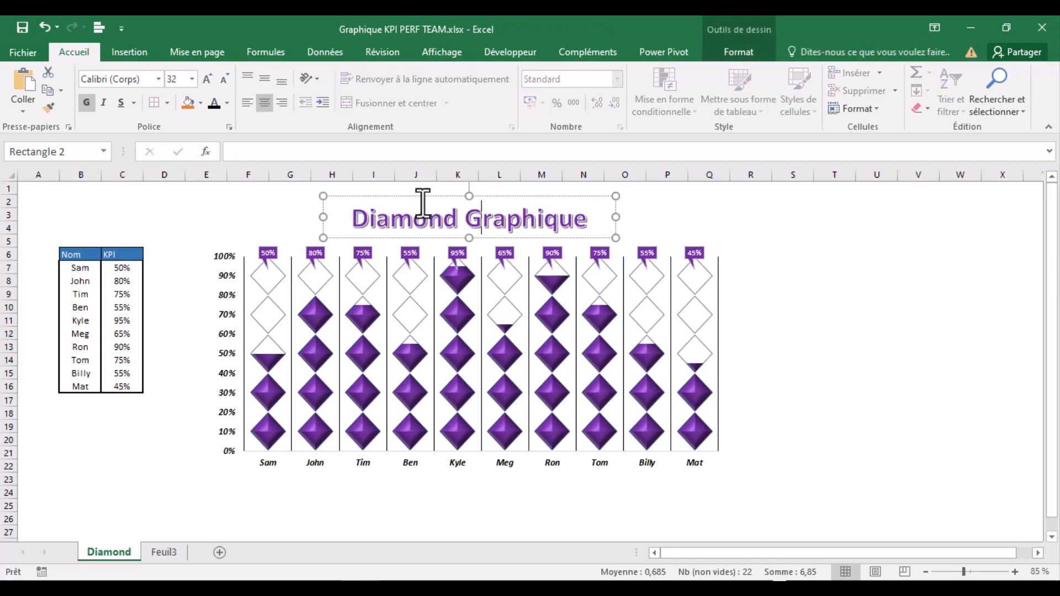
pyautogui.click(418, 196)
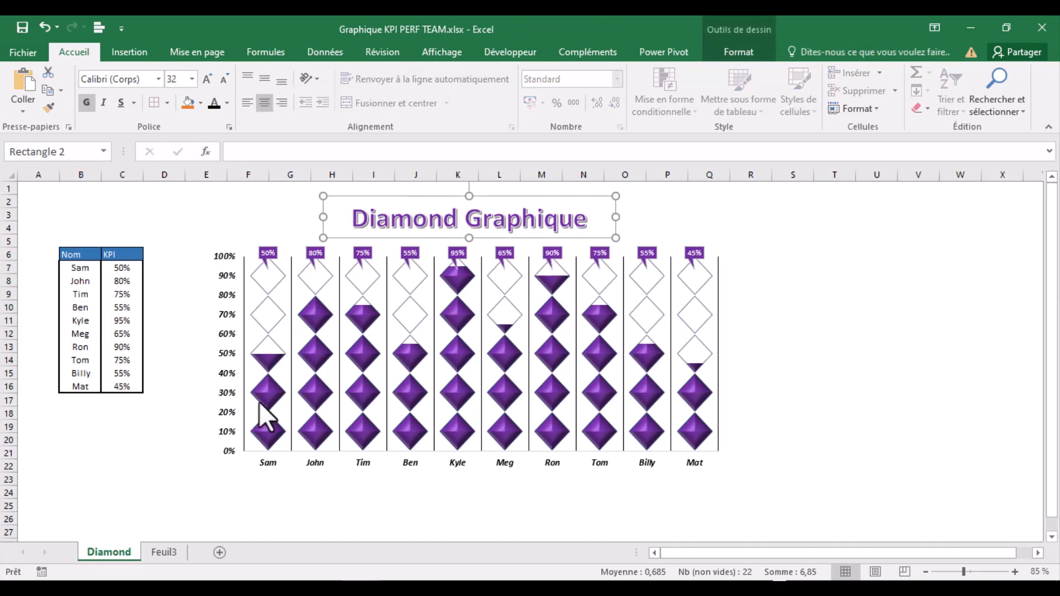
pyautogui.click(130, 504)
pyautogui.click(158, 553)
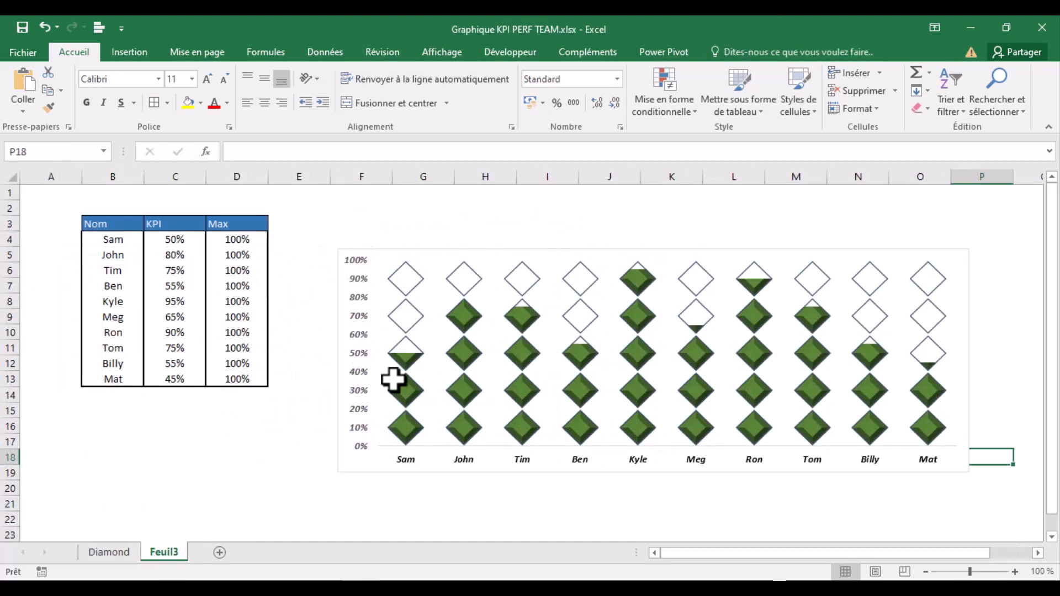
# Paste the copied "Diamond Graphique" title box into Feuil3 and centre it just above the diamond chart
pyautogui.click(590, 233)
pyautogui.hotkey('ctrl', 'v')
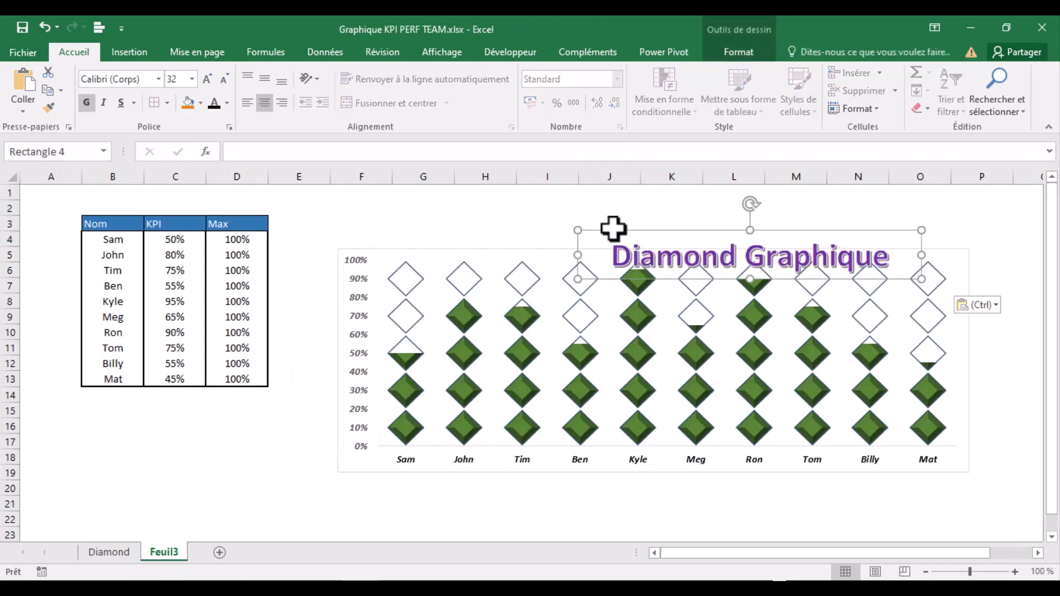
pyautogui.moveTo(639, 227); pyautogui.dragTo(546, 199)
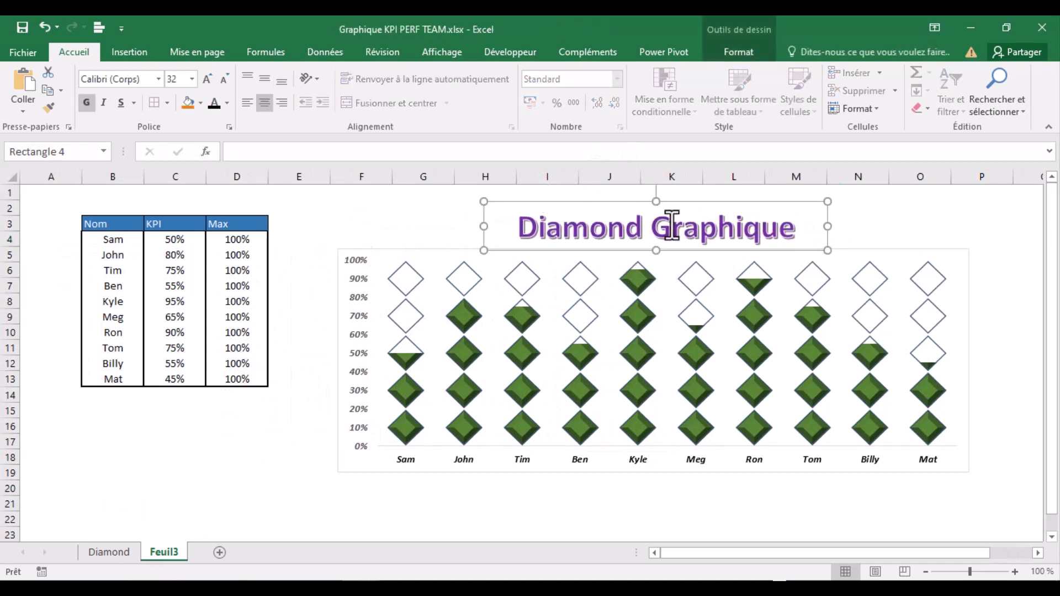
# Recolour the "Diamond Graphique" title text dark green, reduce its font size to 28, and deselect the title box
pyautogui.click(744, 53)
pyautogui.click(707, 72)
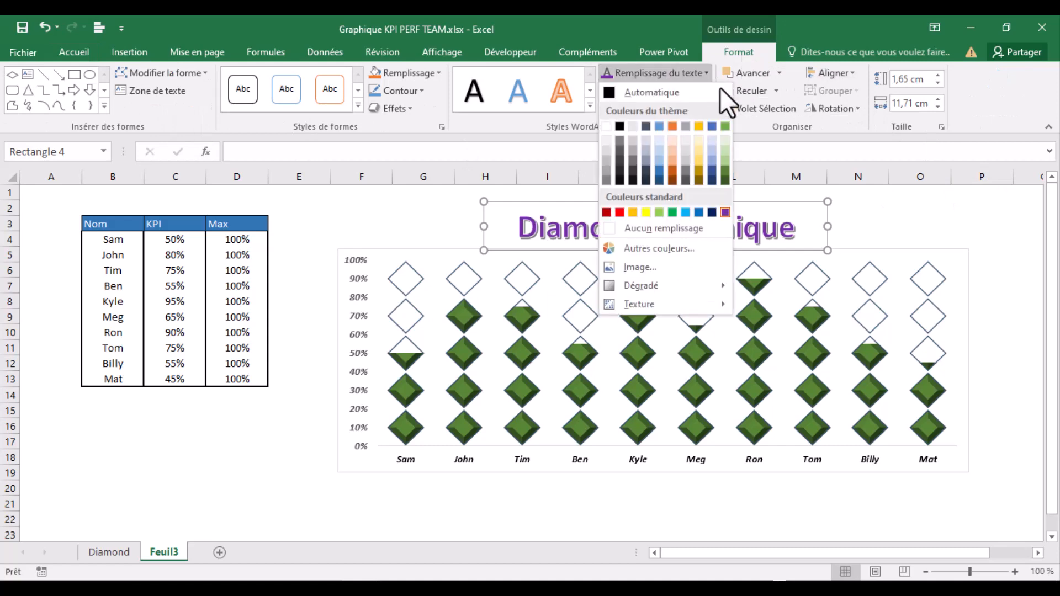
pyautogui.click(725, 182)
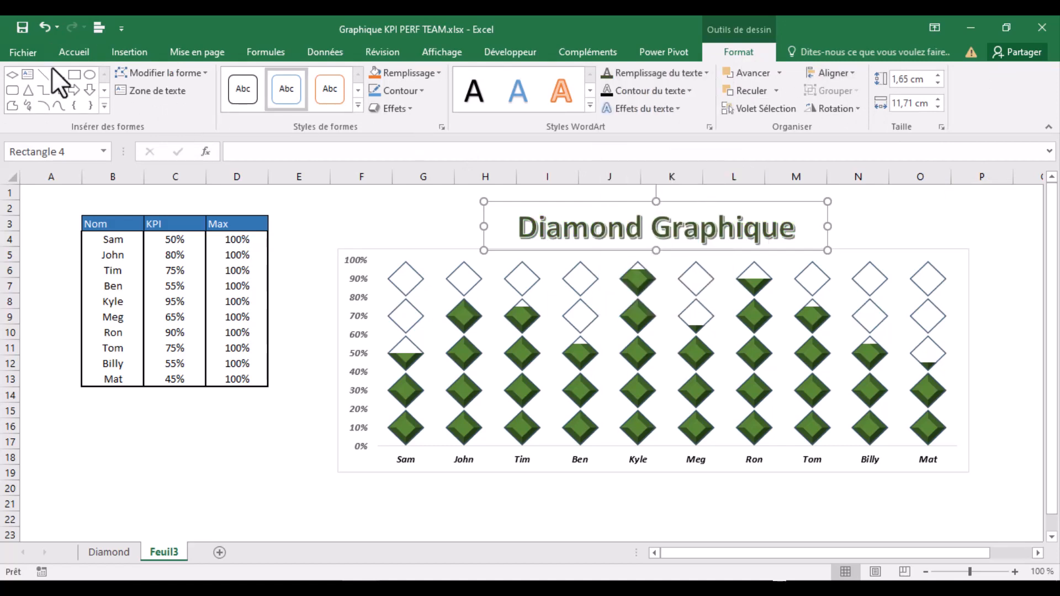
pyautogui.click(84, 52)
pyautogui.click(221, 82)
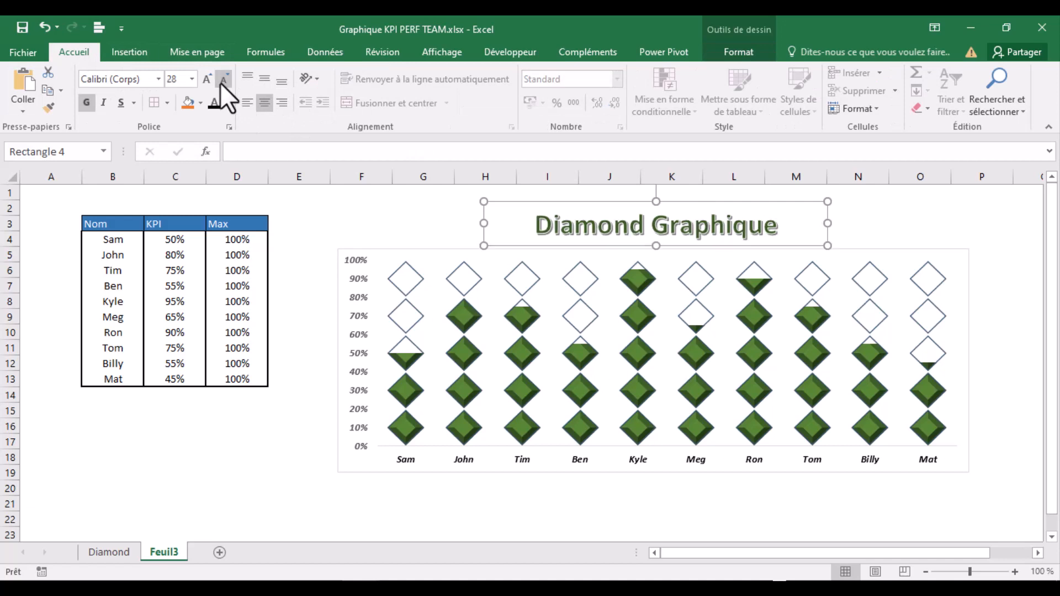
pyautogui.click(919, 223)
pyautogui.click(800, 518)
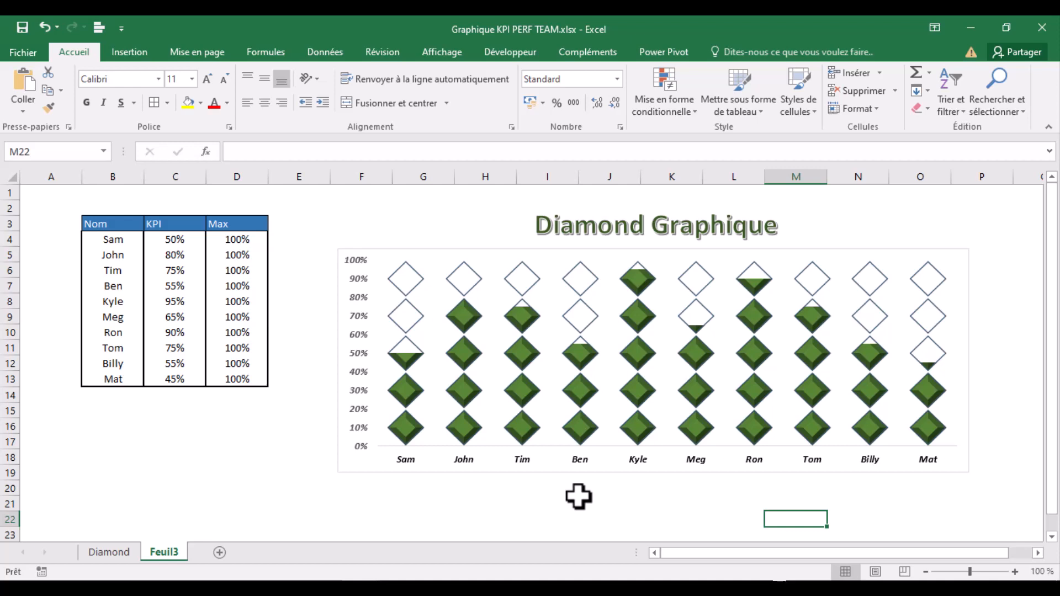
pyautogui.click(474, 525)
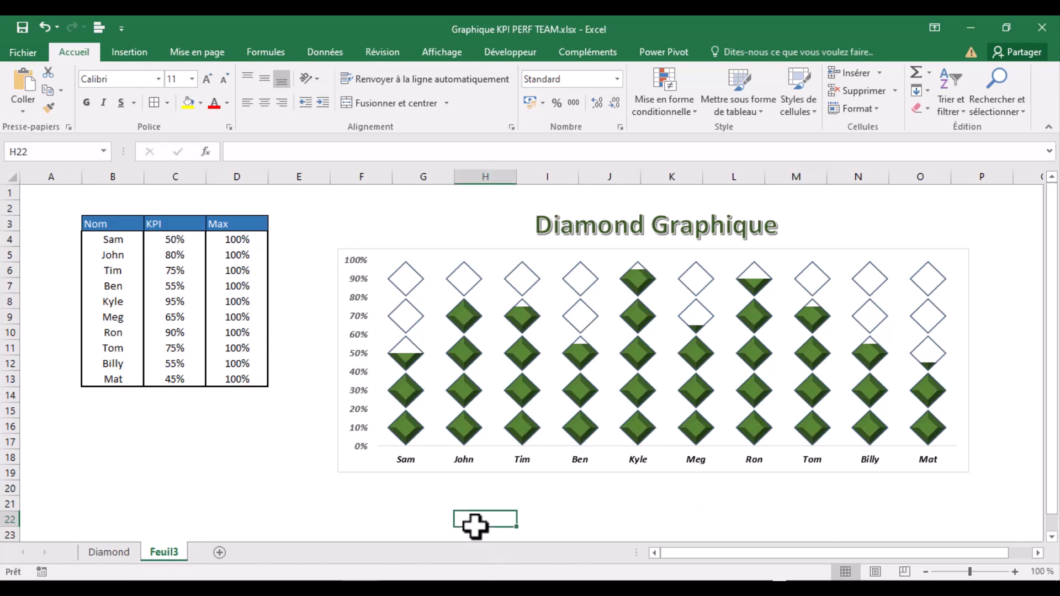